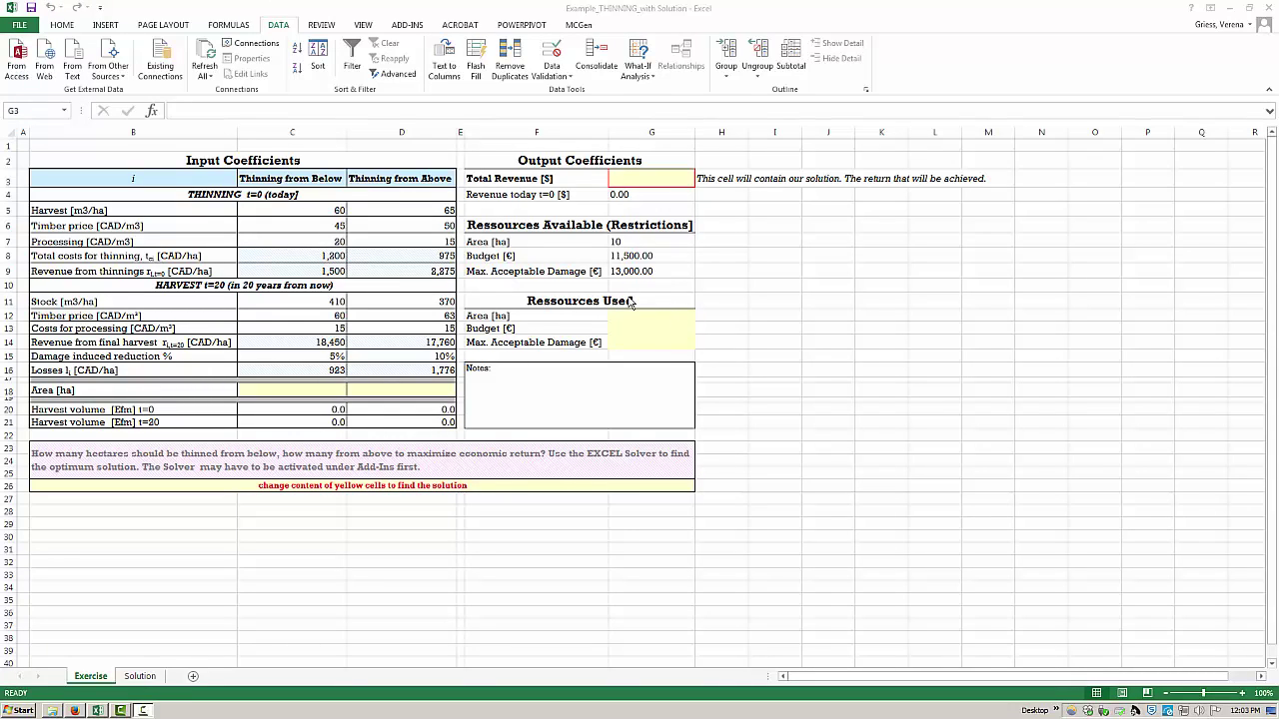
Enable the Solver Add-in through the Excel Add-ins manager in the program options
click(18, 26)
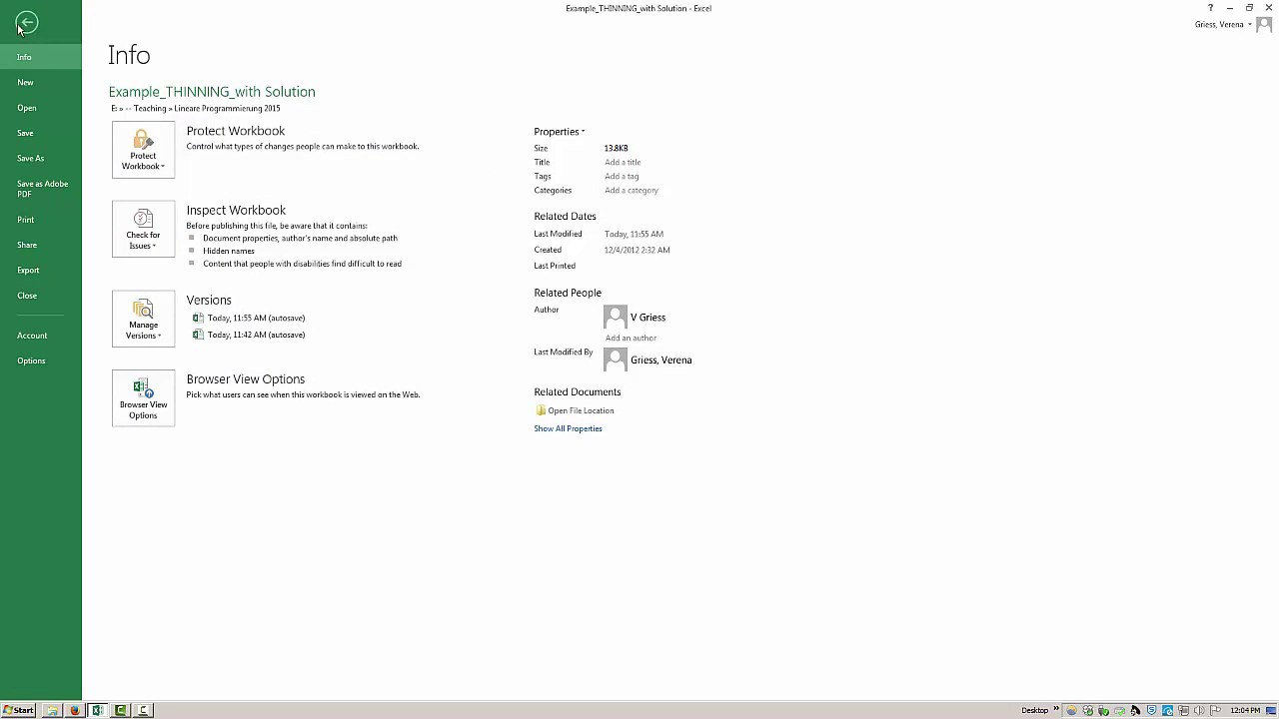
click(30, 362)
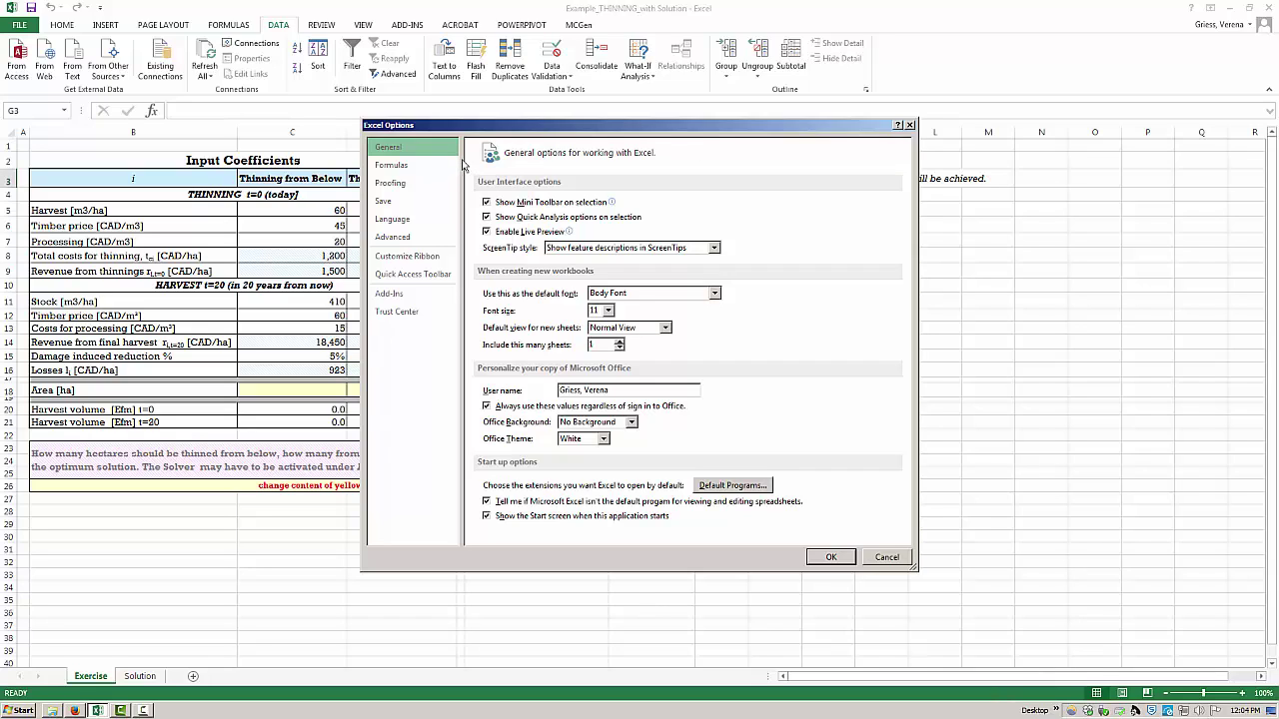
click(405, 297)
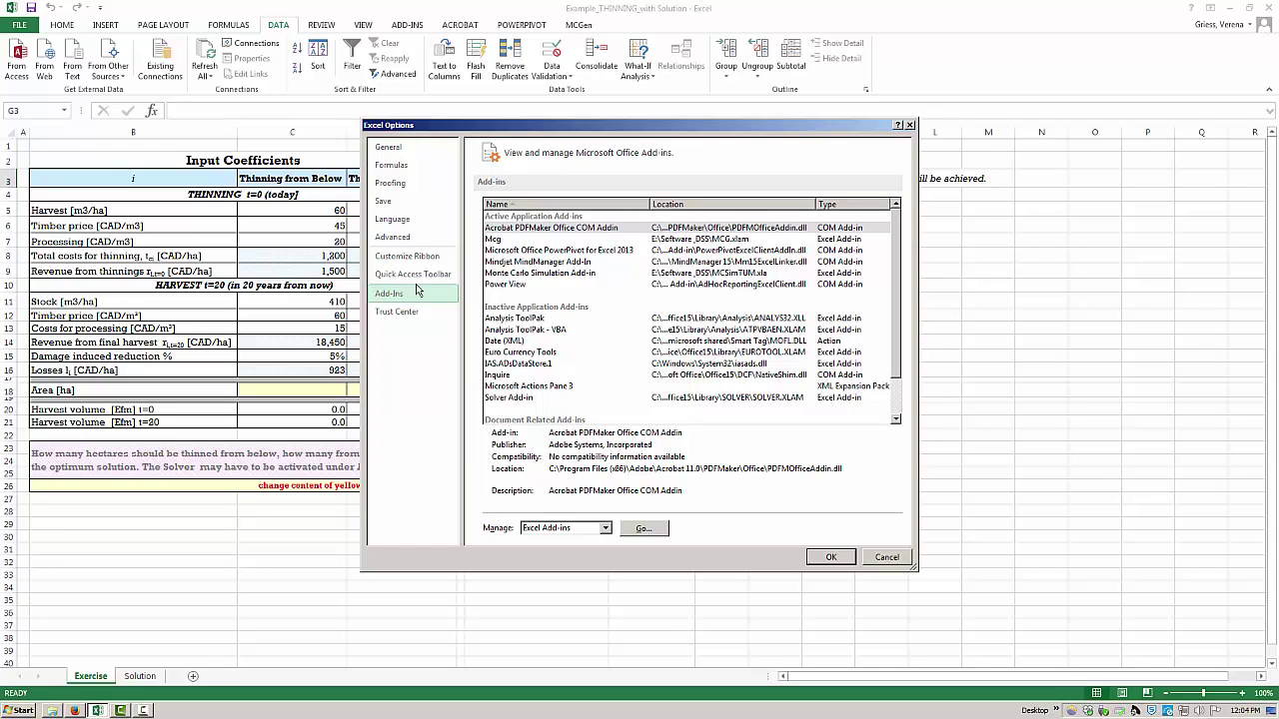
click(599, 530)
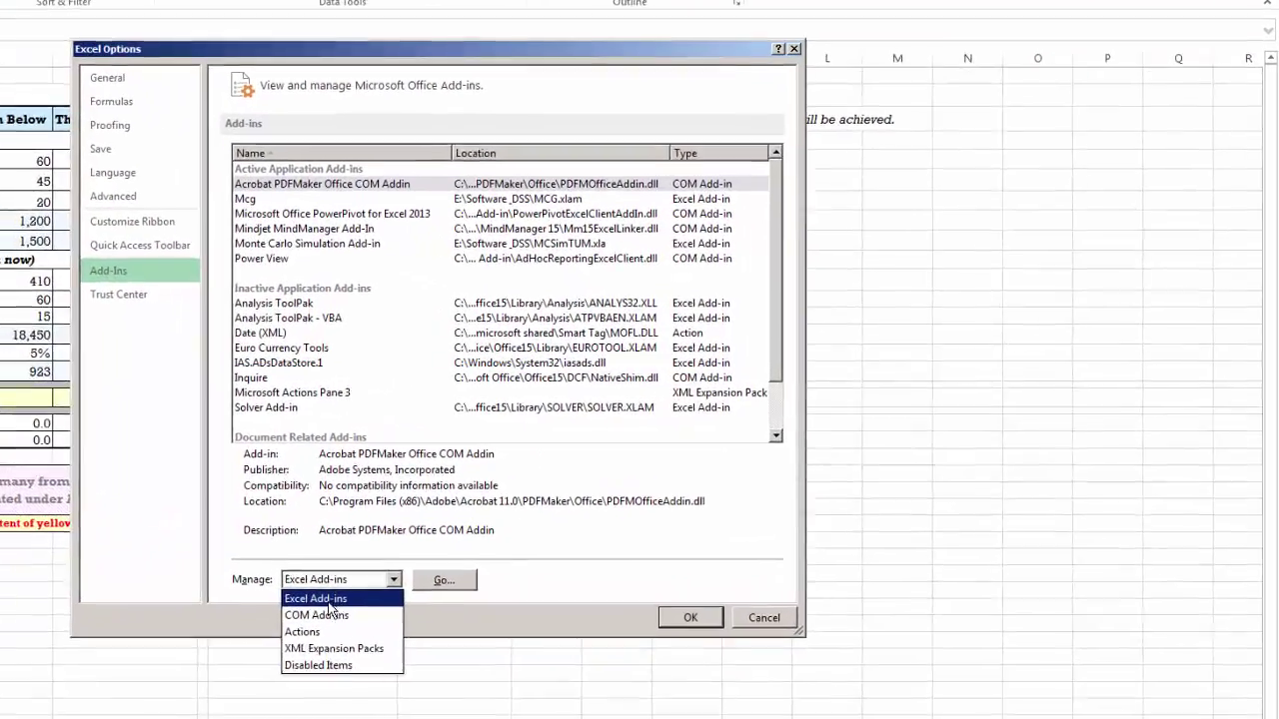
click(561, 543)
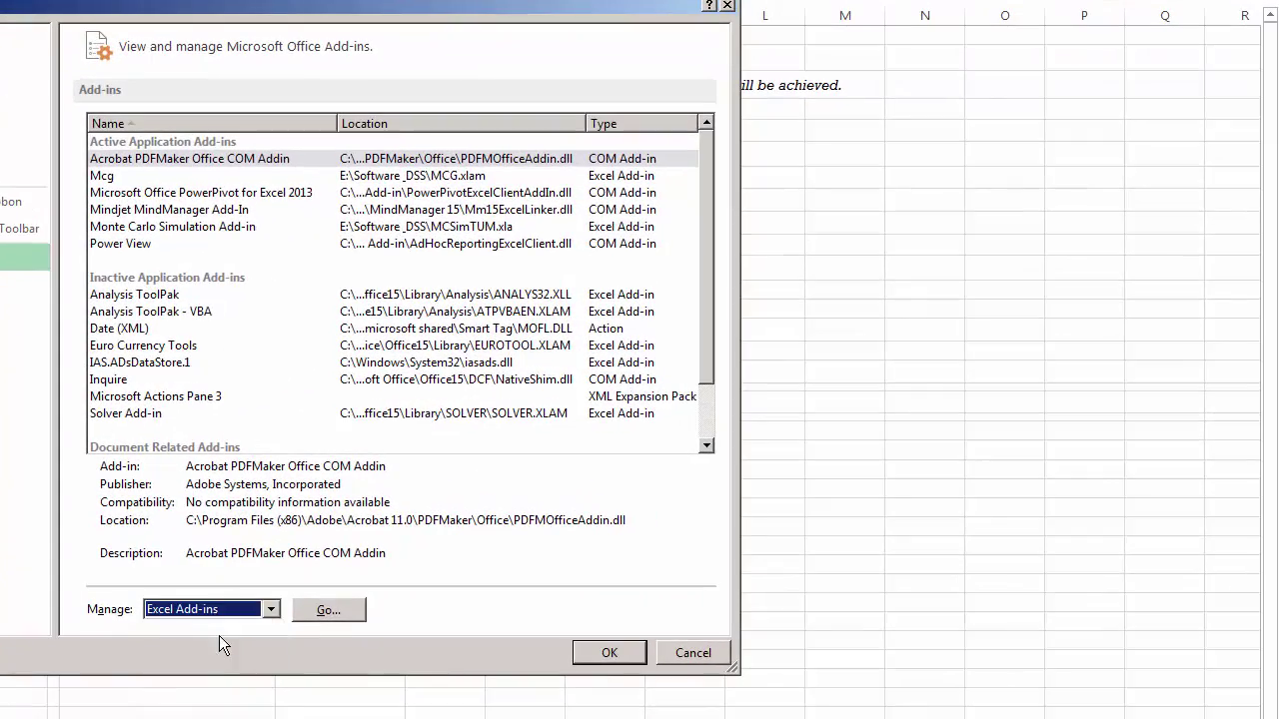
click(330, 610)
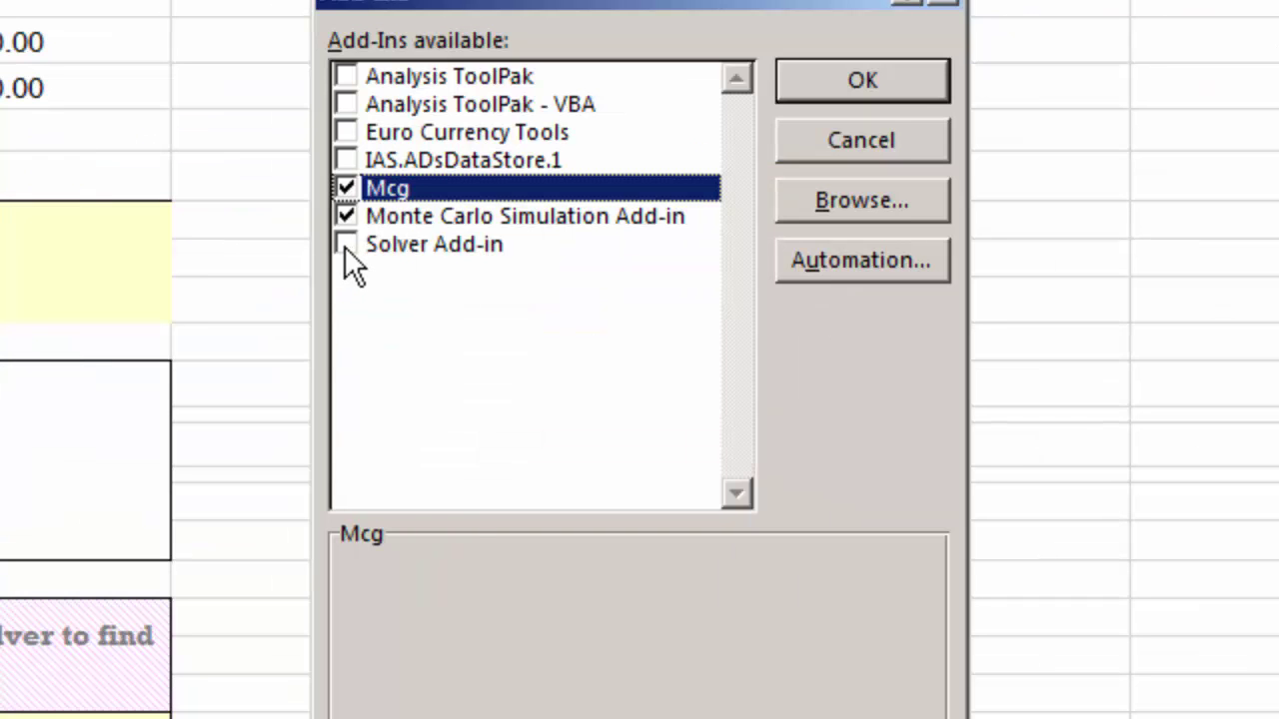
click(344, 246)
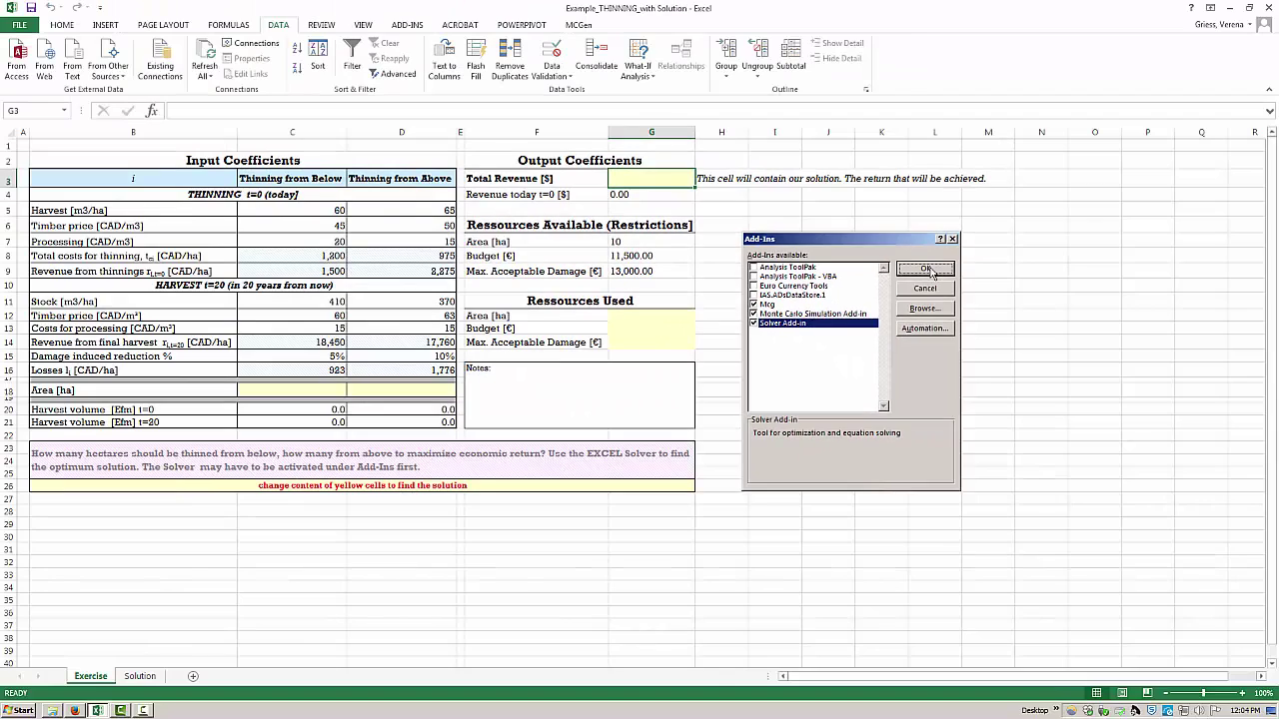
click(889, 161)
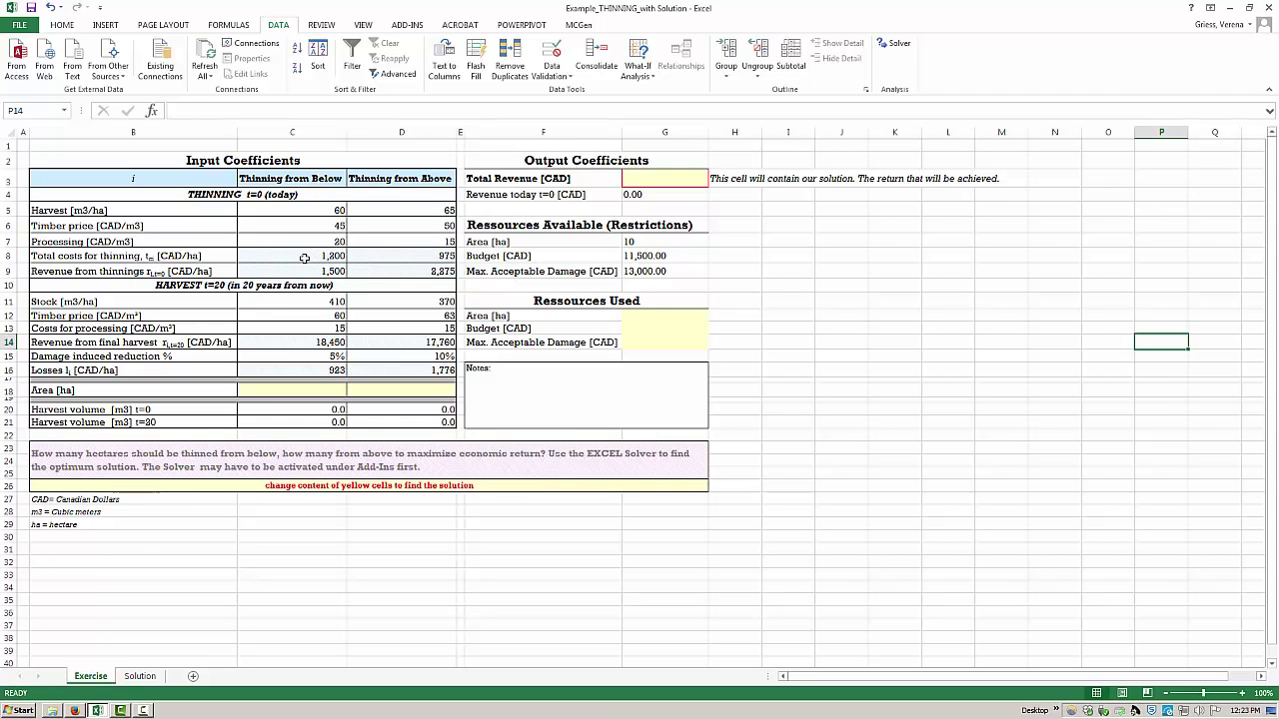
Examine the total thinning cost formulas in C8 and D8 and the cells they reference
click(304, 258)
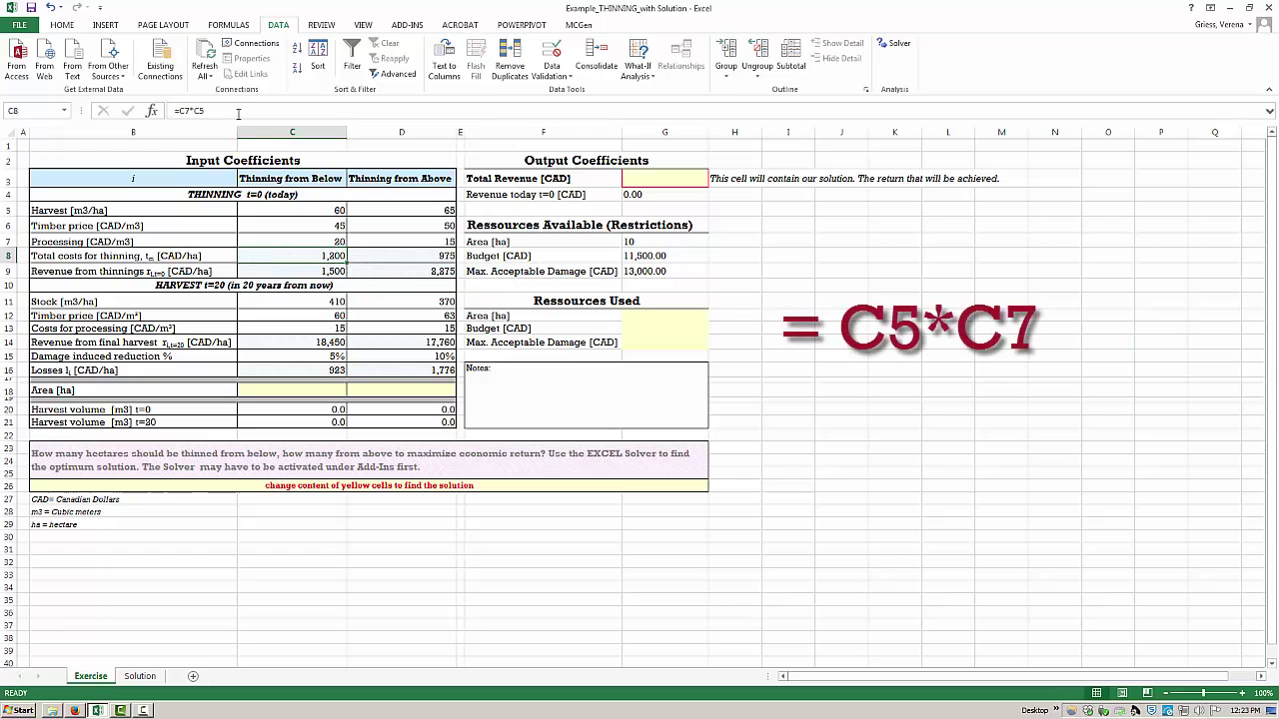
click(238, 113)
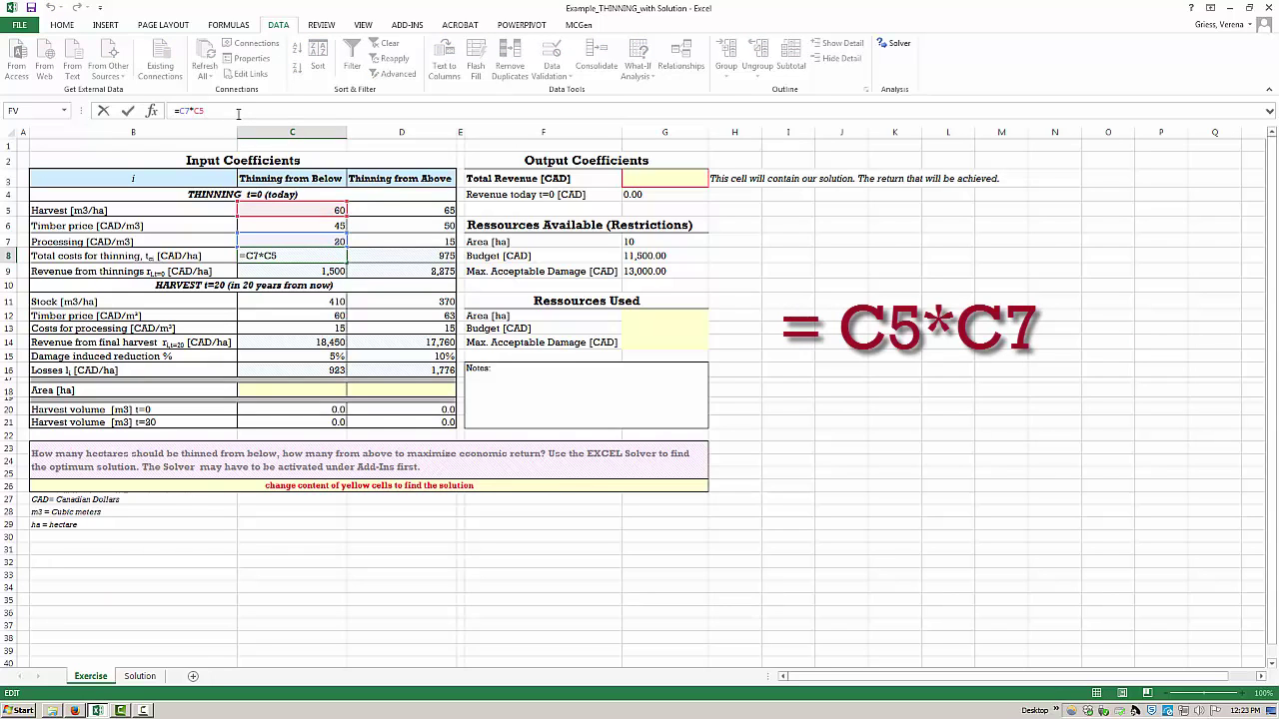
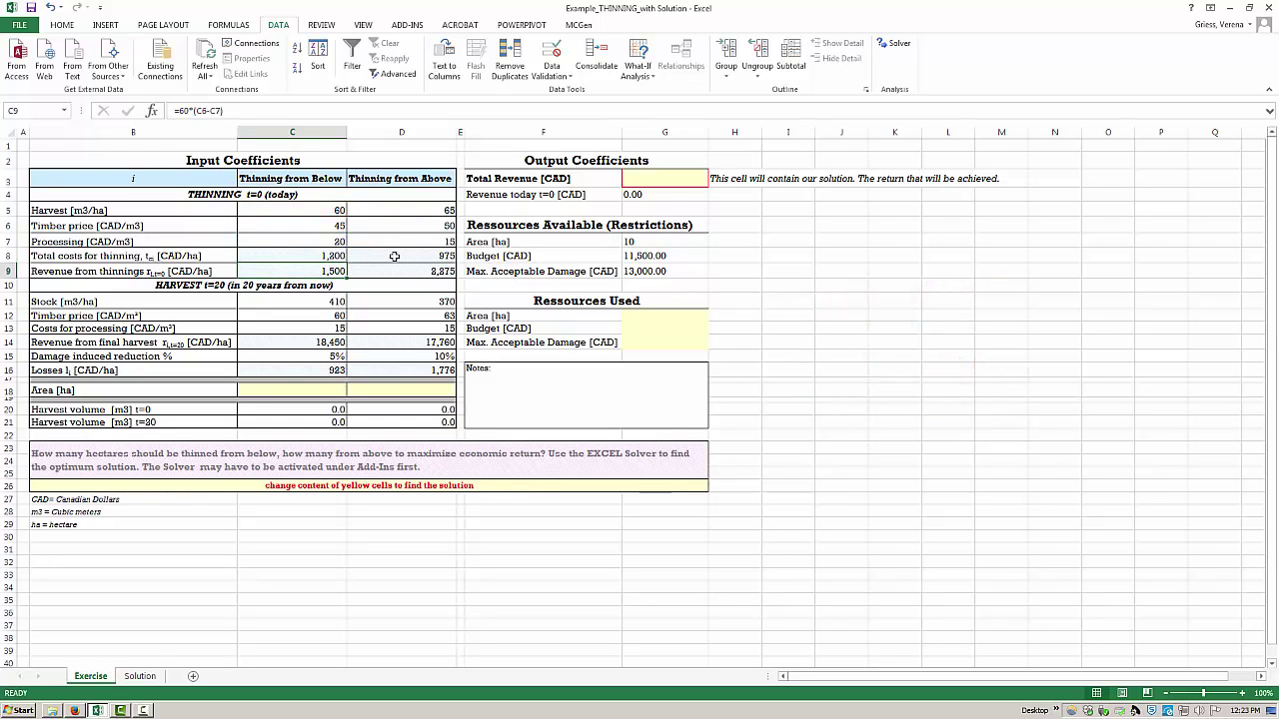
click(392, 257)
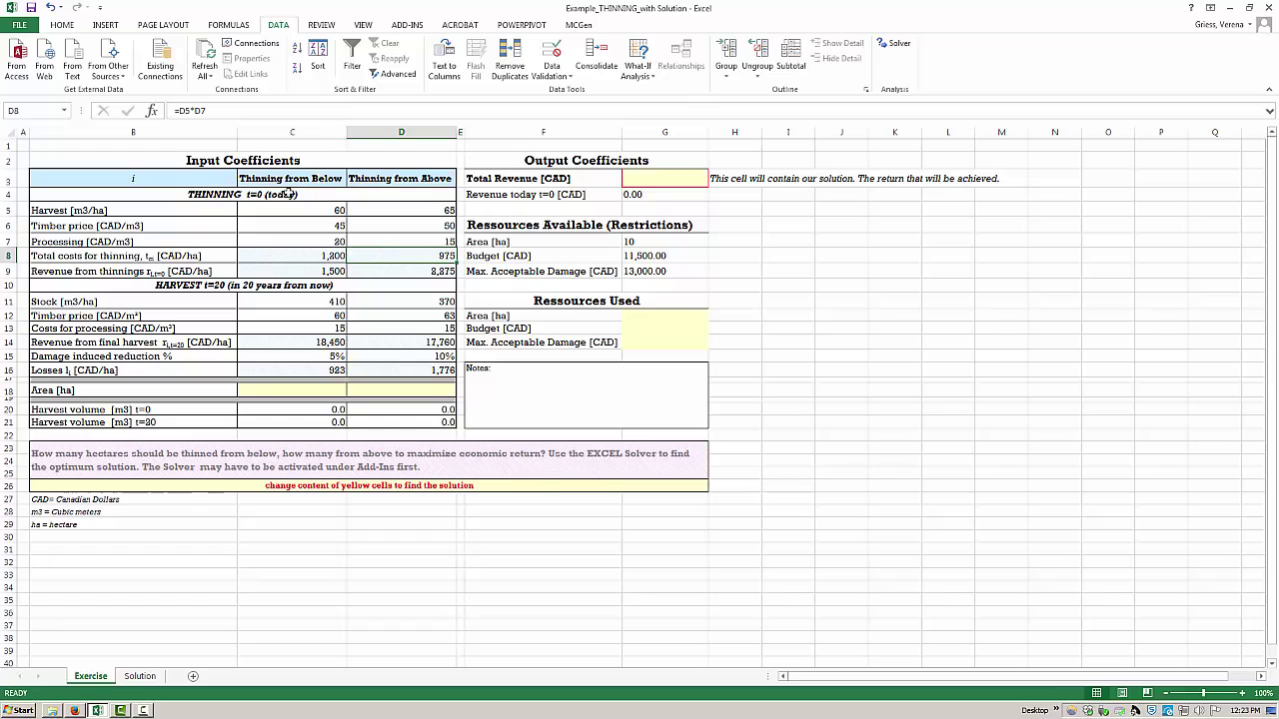
click(240, 110)
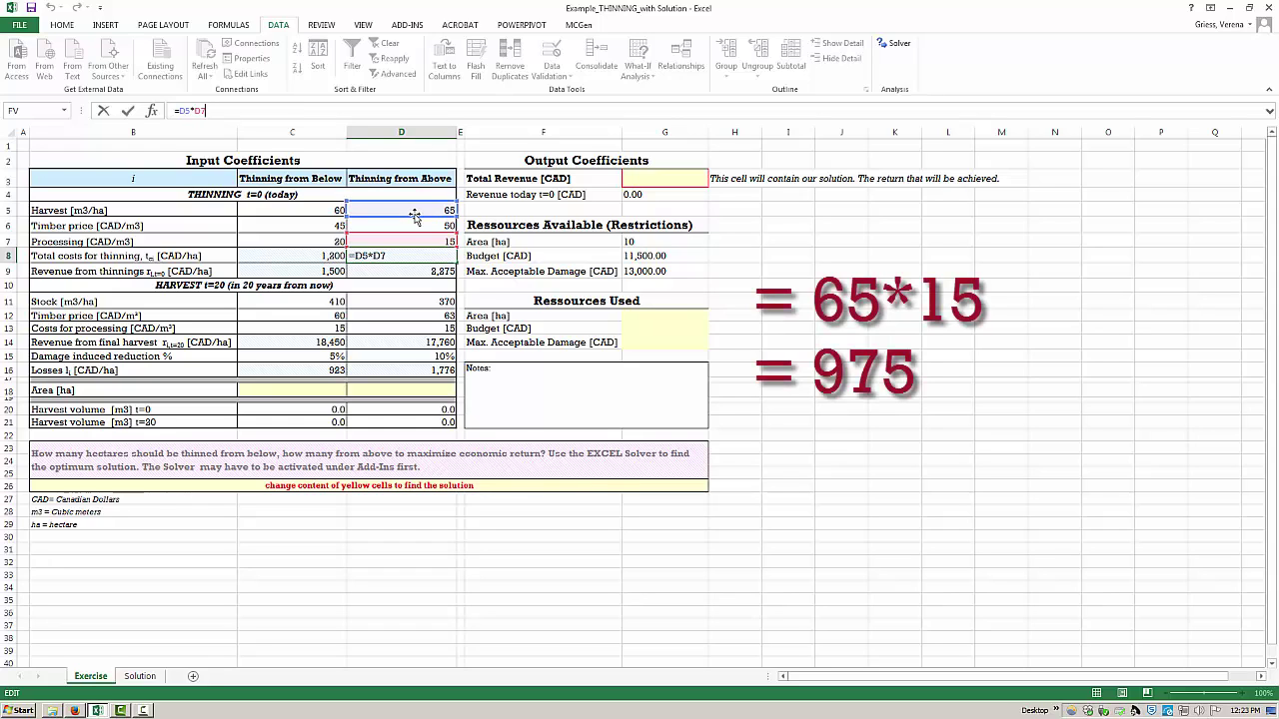
key(Return)
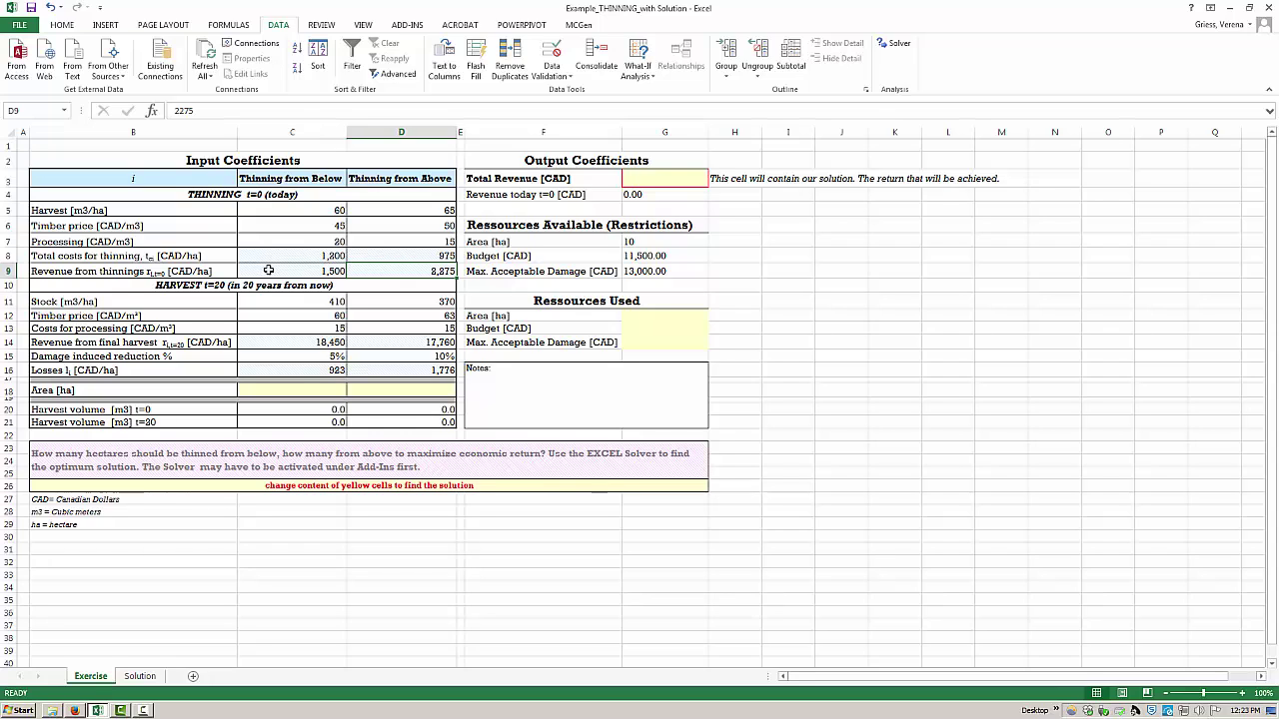
Examine how revenue from thinnings is calculated in C9 and D9 for both thinning types
click(307, 275)
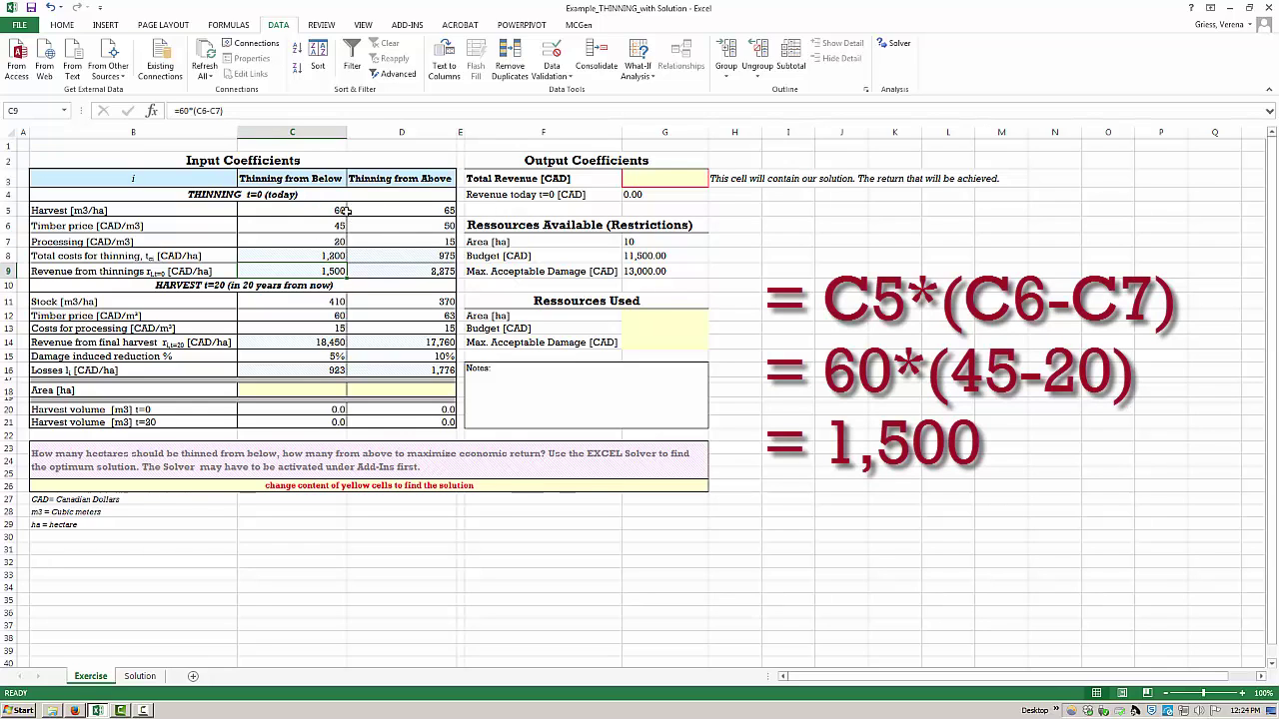
click(246, 110)
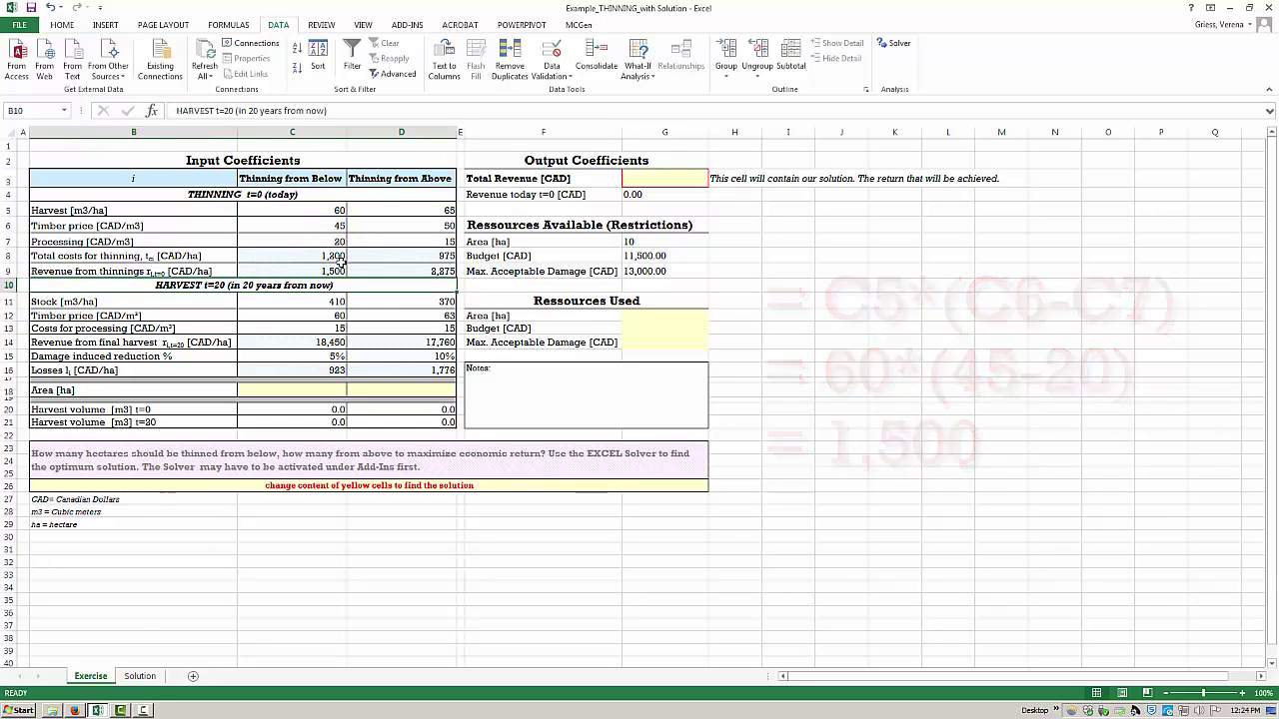
key(Tab)
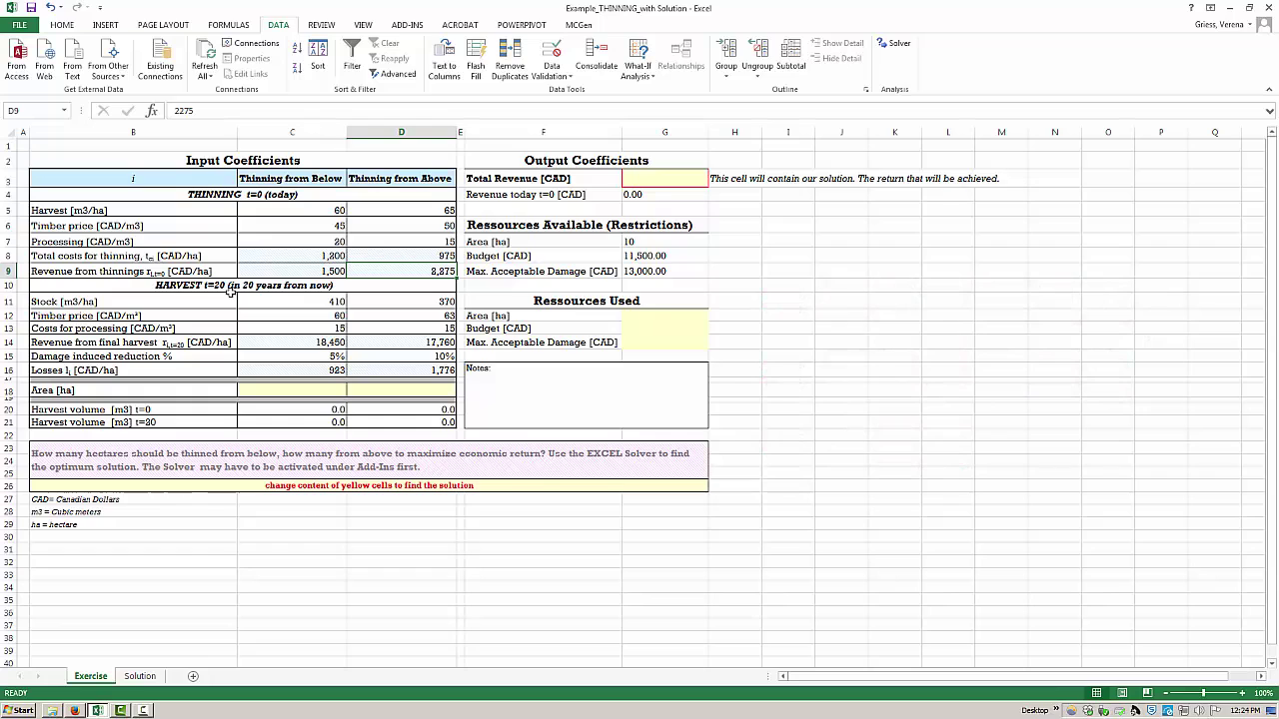
Review the stock, timber price and processing cost inputs for the harvest in 20 years
key(Down)
key(Down)
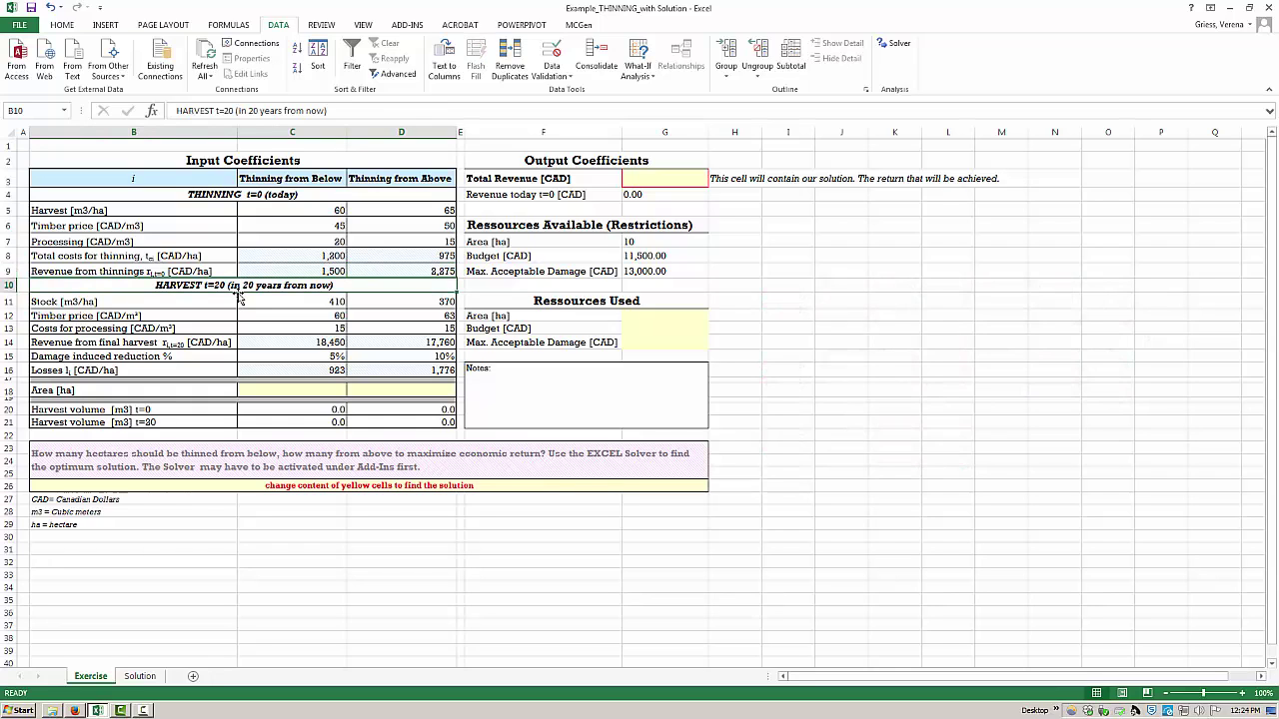
click(258, 297)
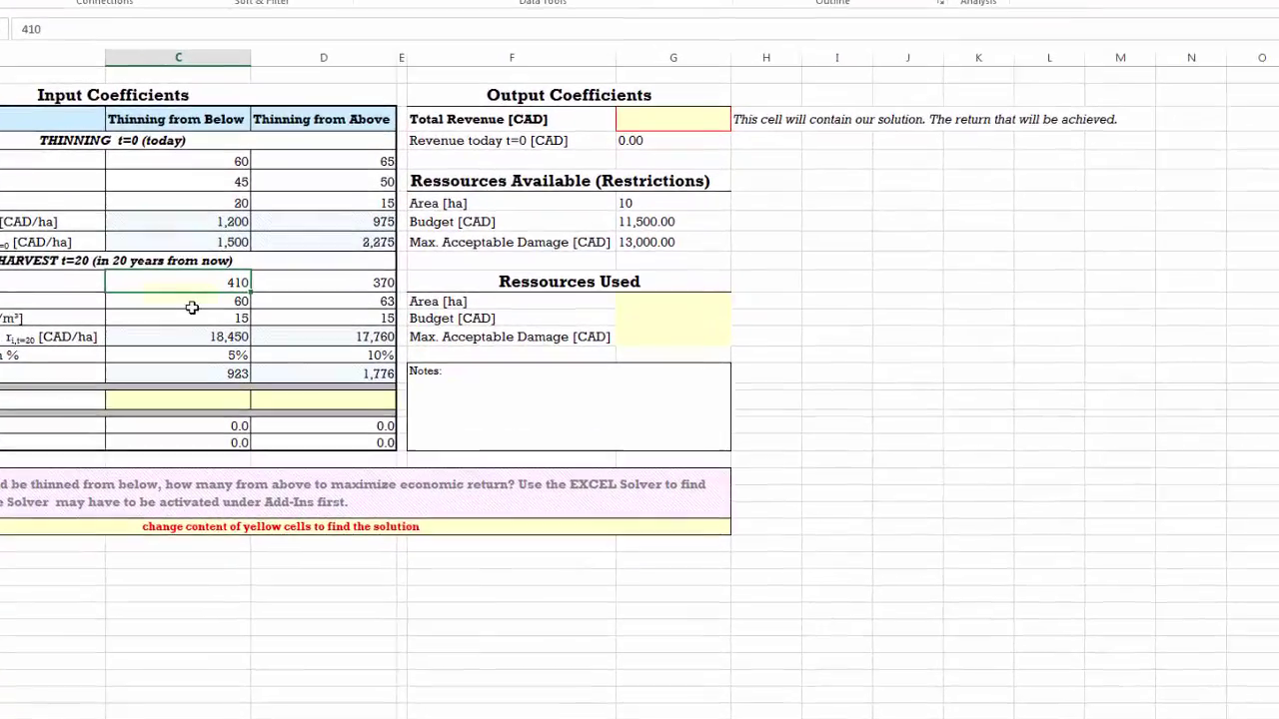
click(192, 304)
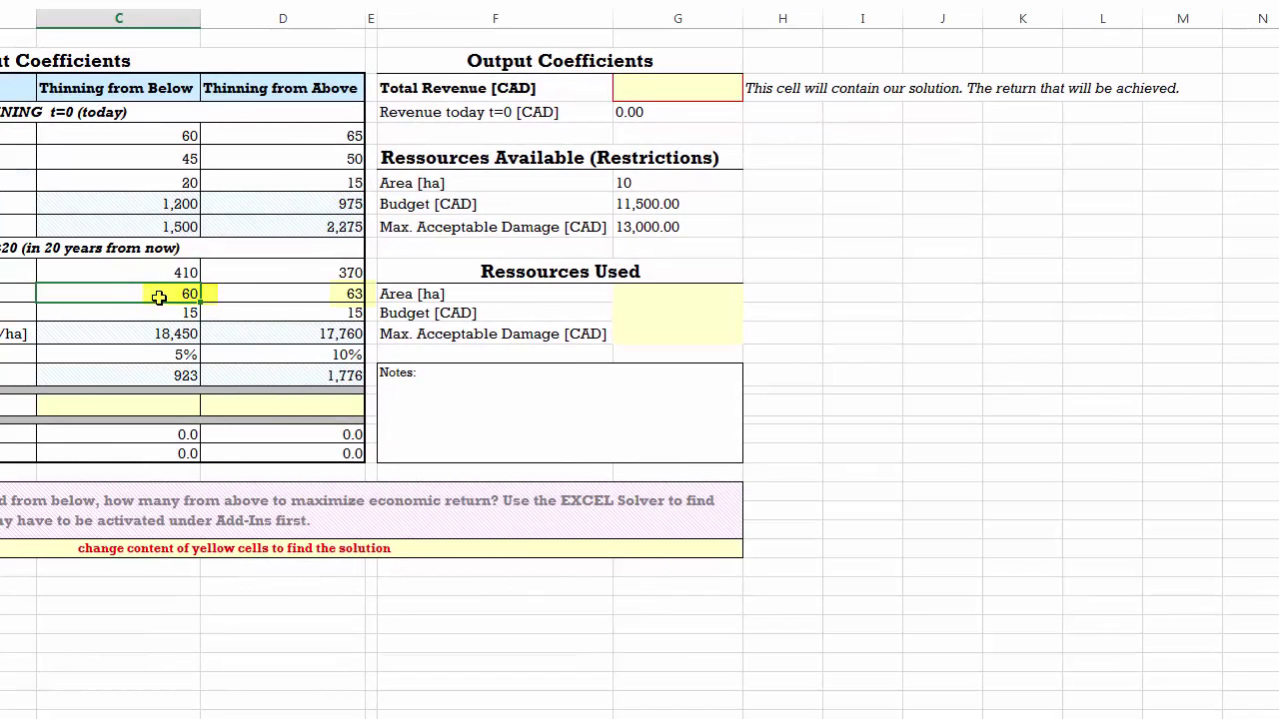
click(292, 295)
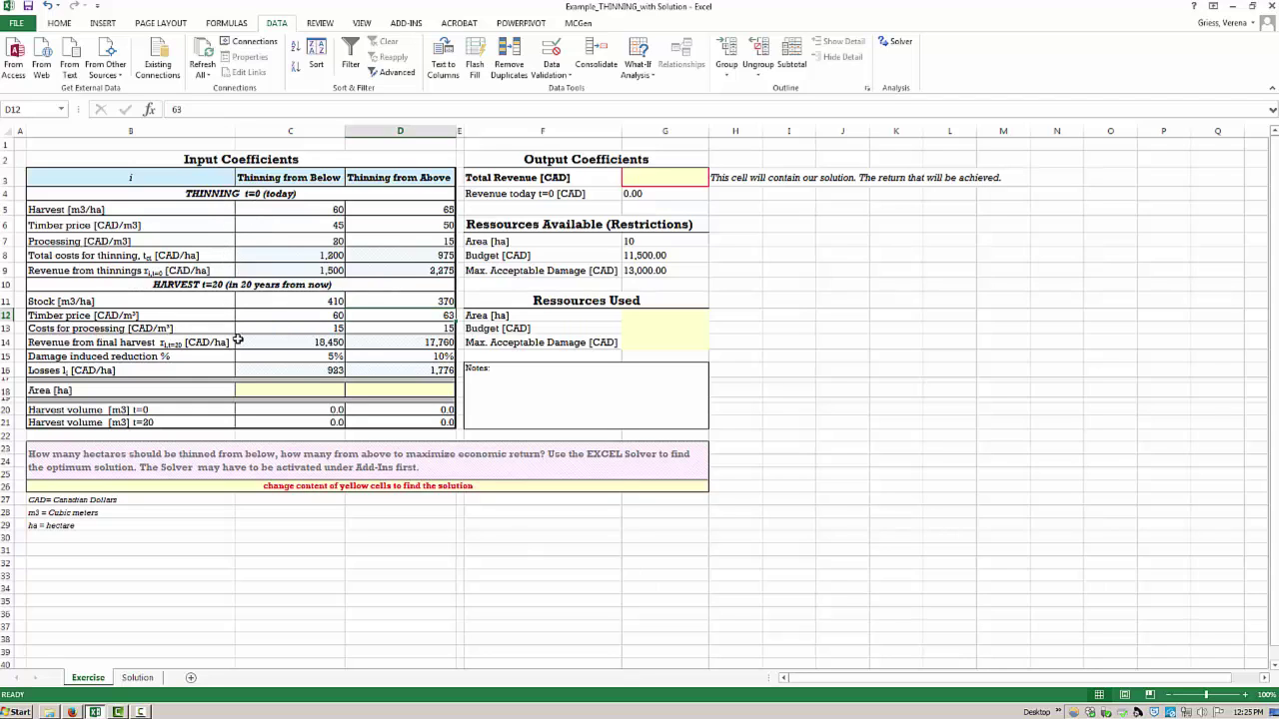
click(332, 327)
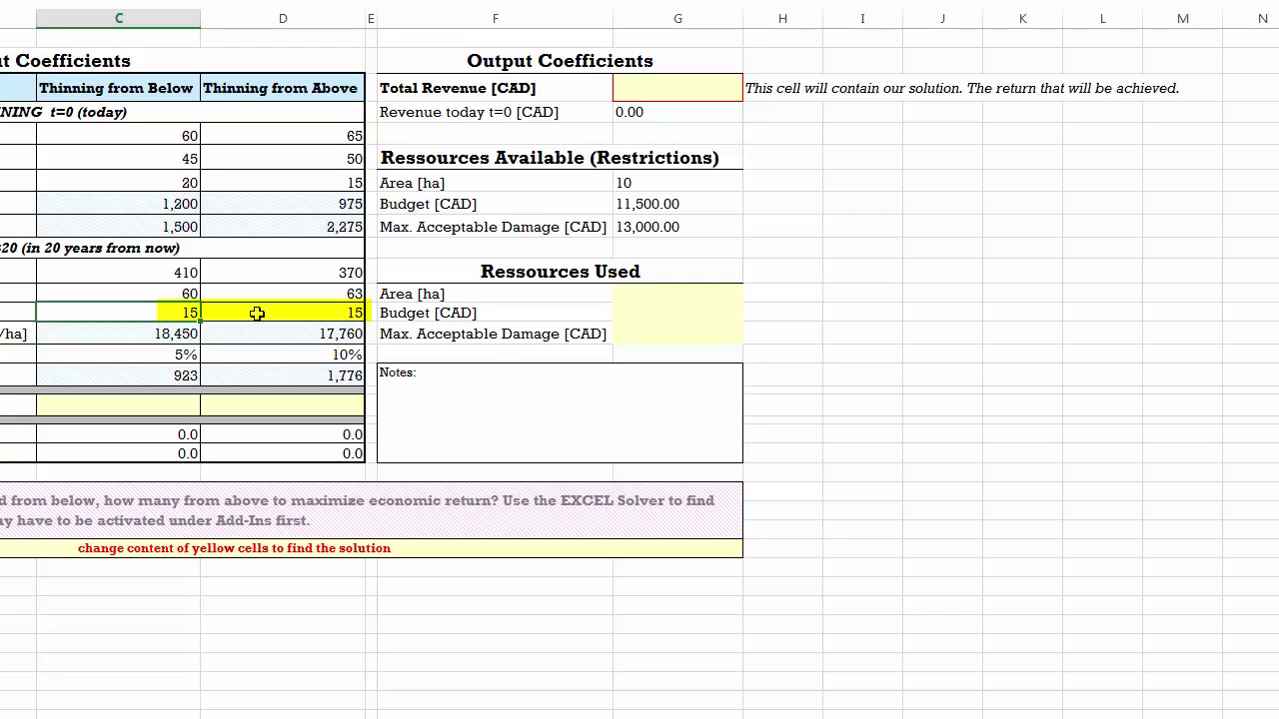
click(326, 310)
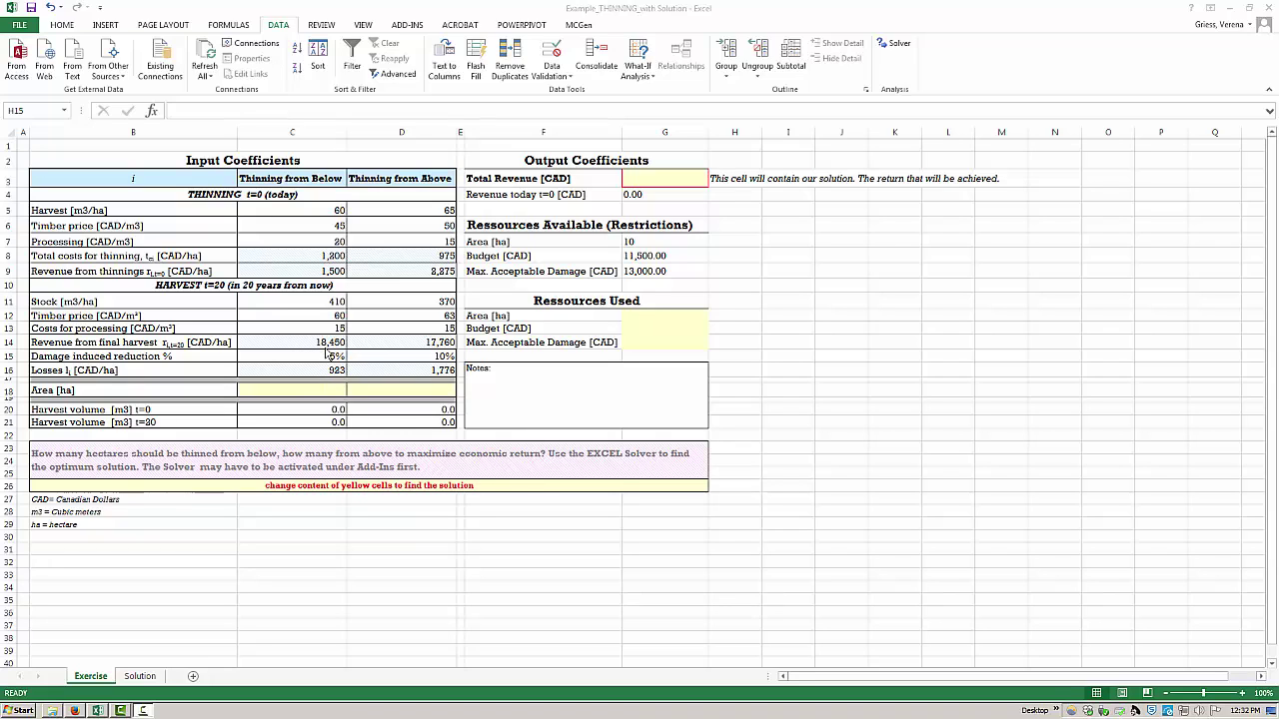
Examine the final harvest revenue formulas in C14 and D14 and the cells they reference
click(290, 342)
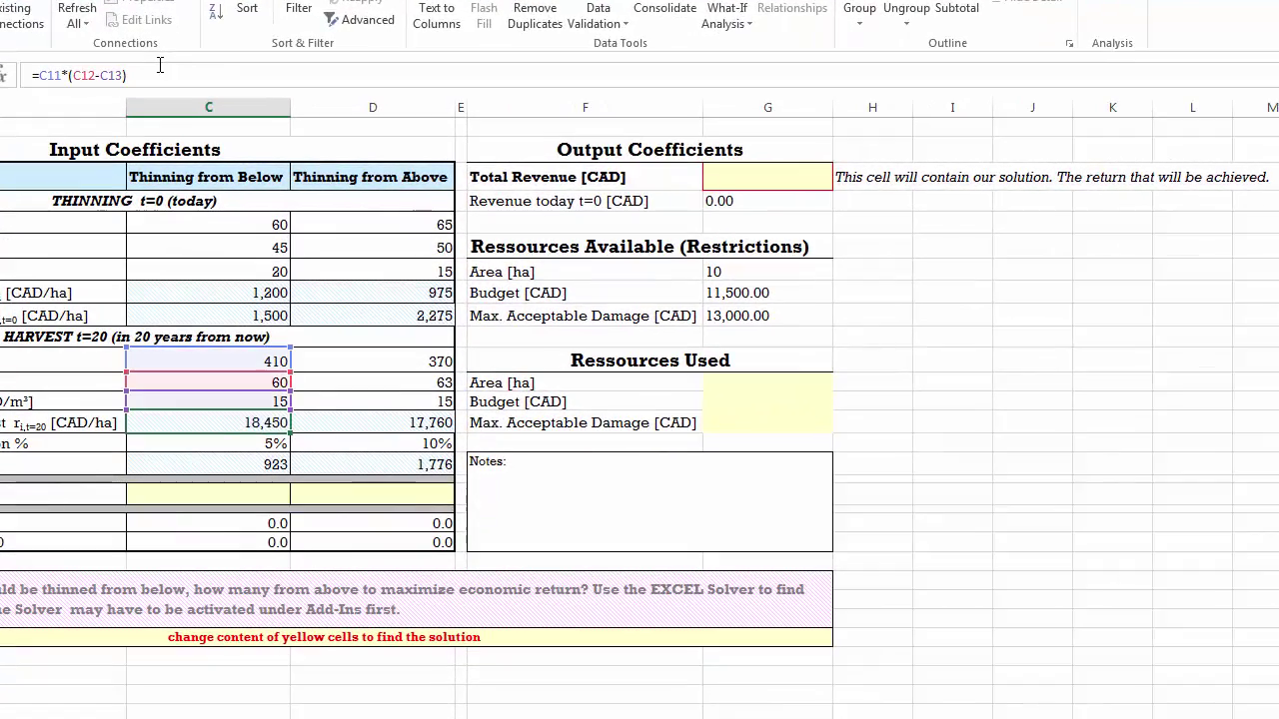
click(253, 107)
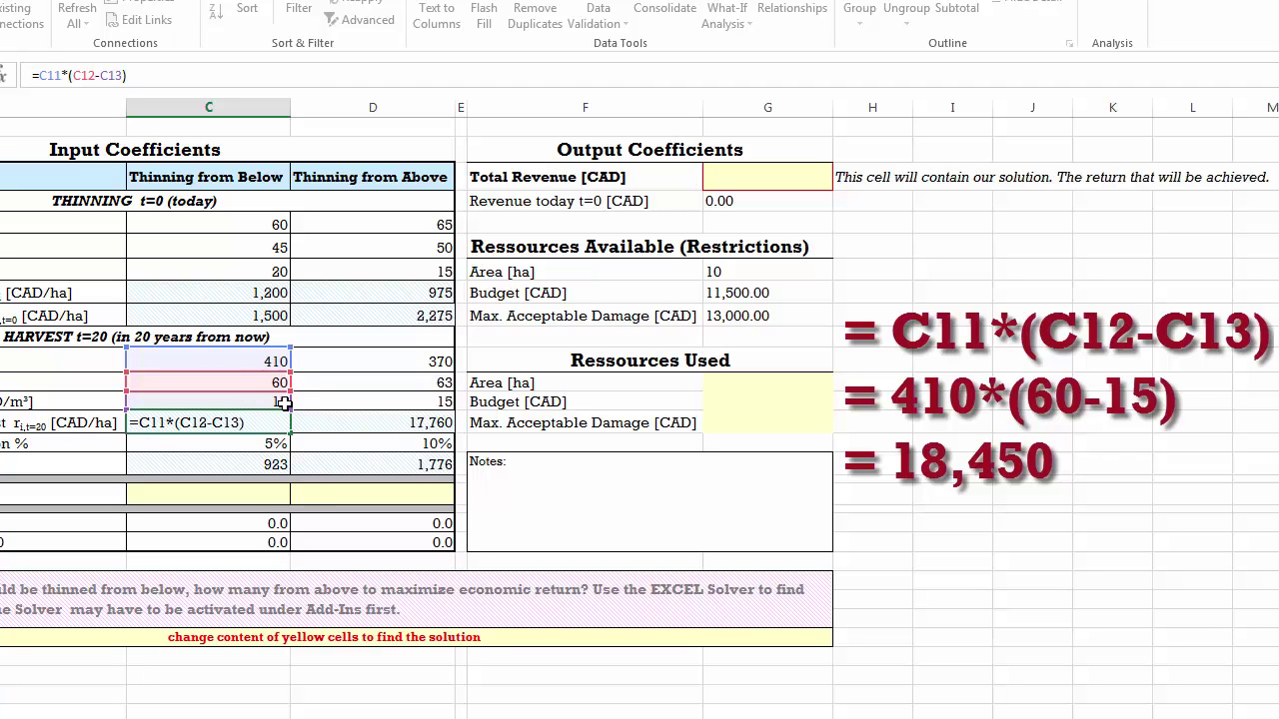
key(Return)
click(392, 425)
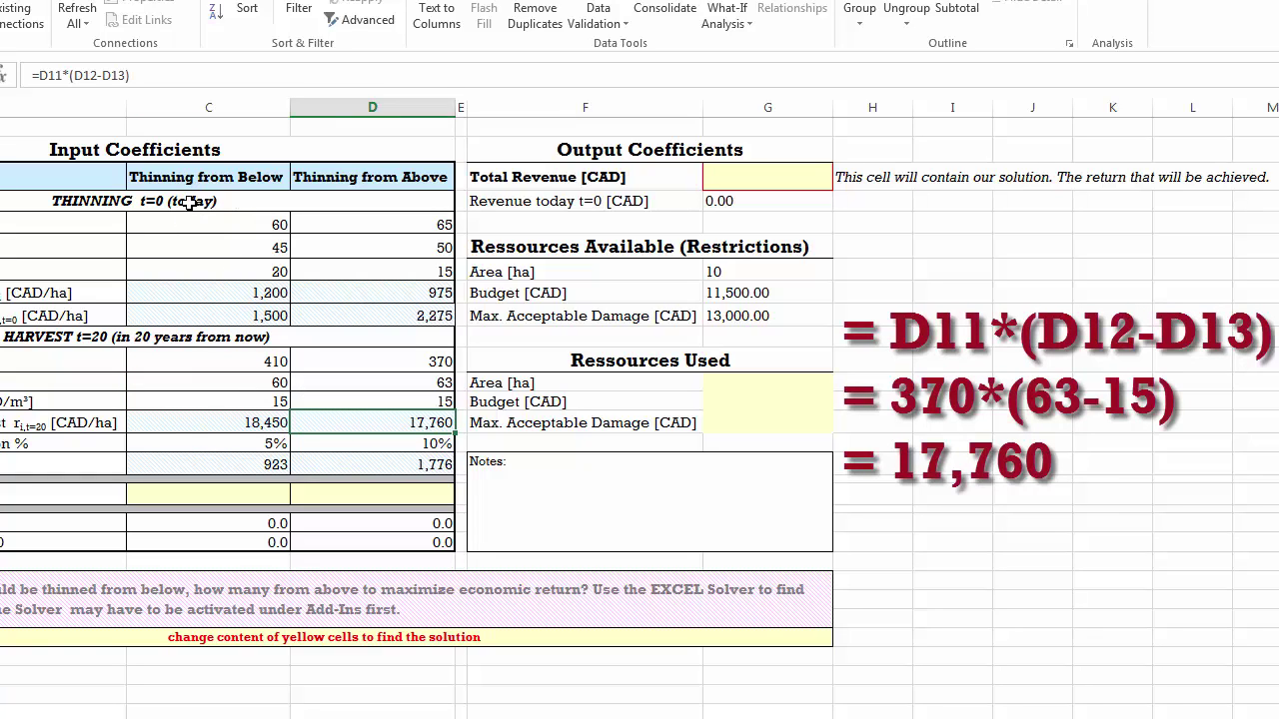
click(171, 77)
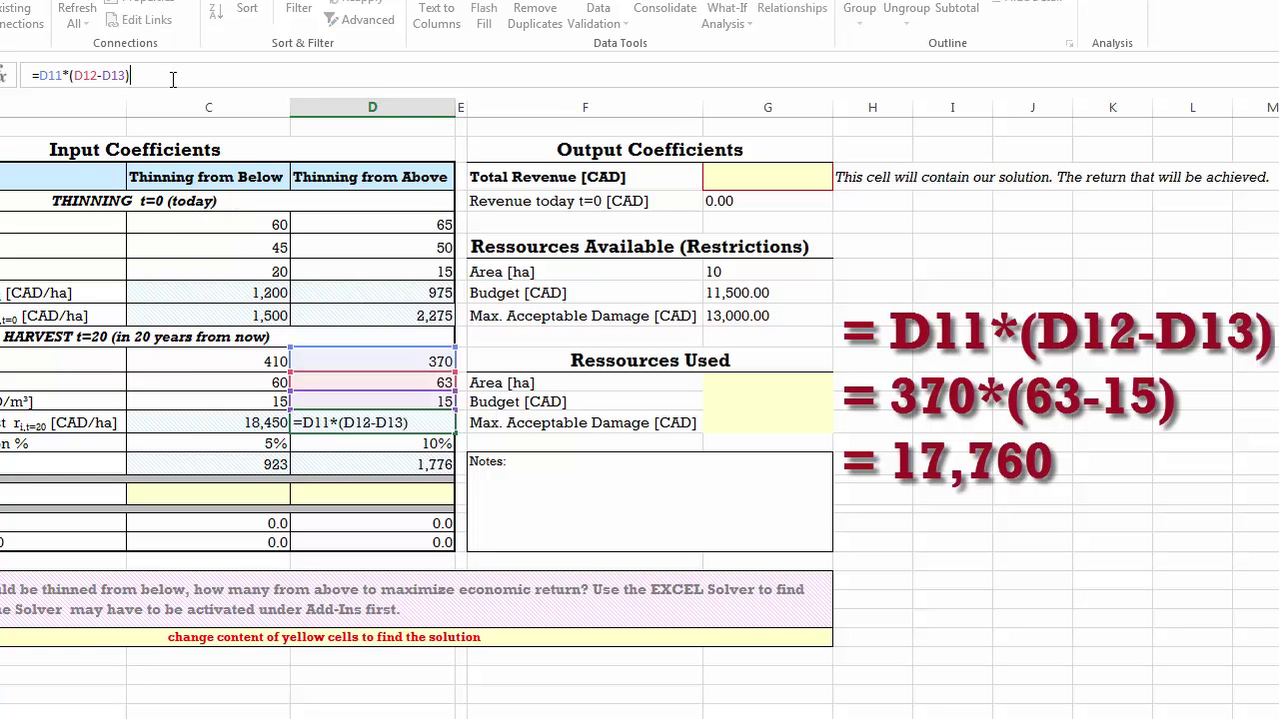
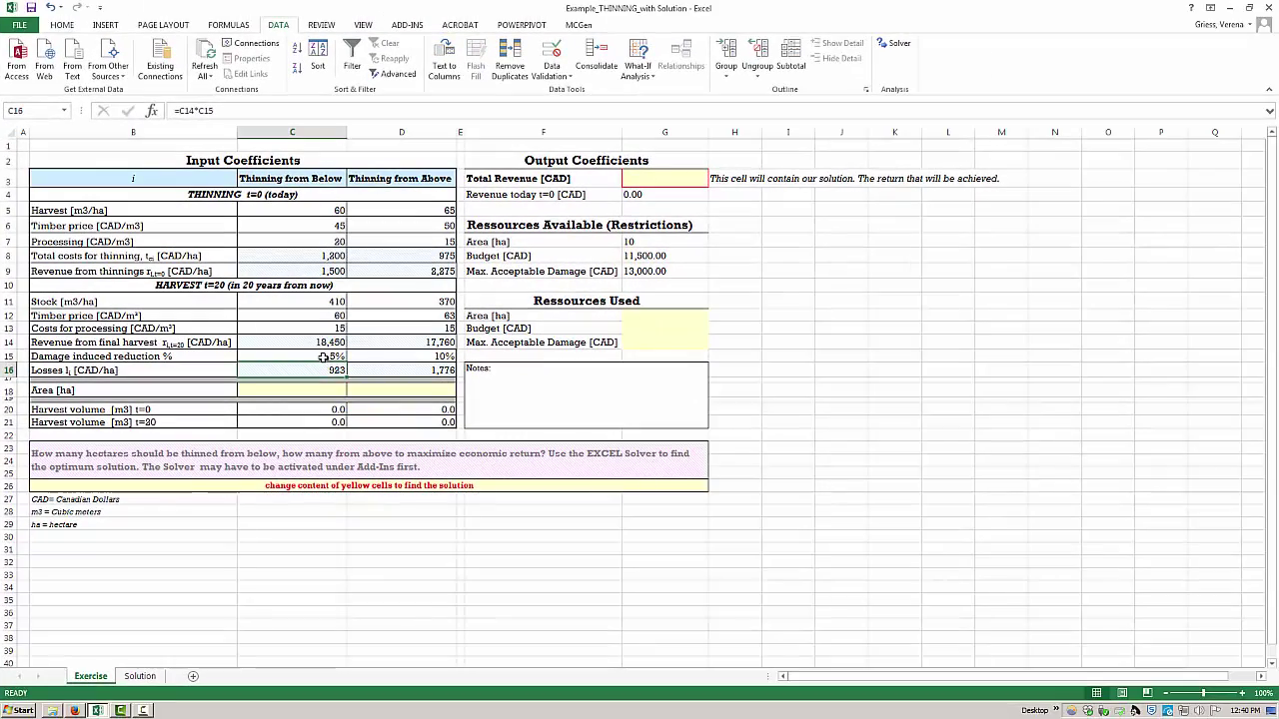
Examine the damage-induced loss formulas in C16 and D16 and the reduction percentages behind them
click(443, 375)
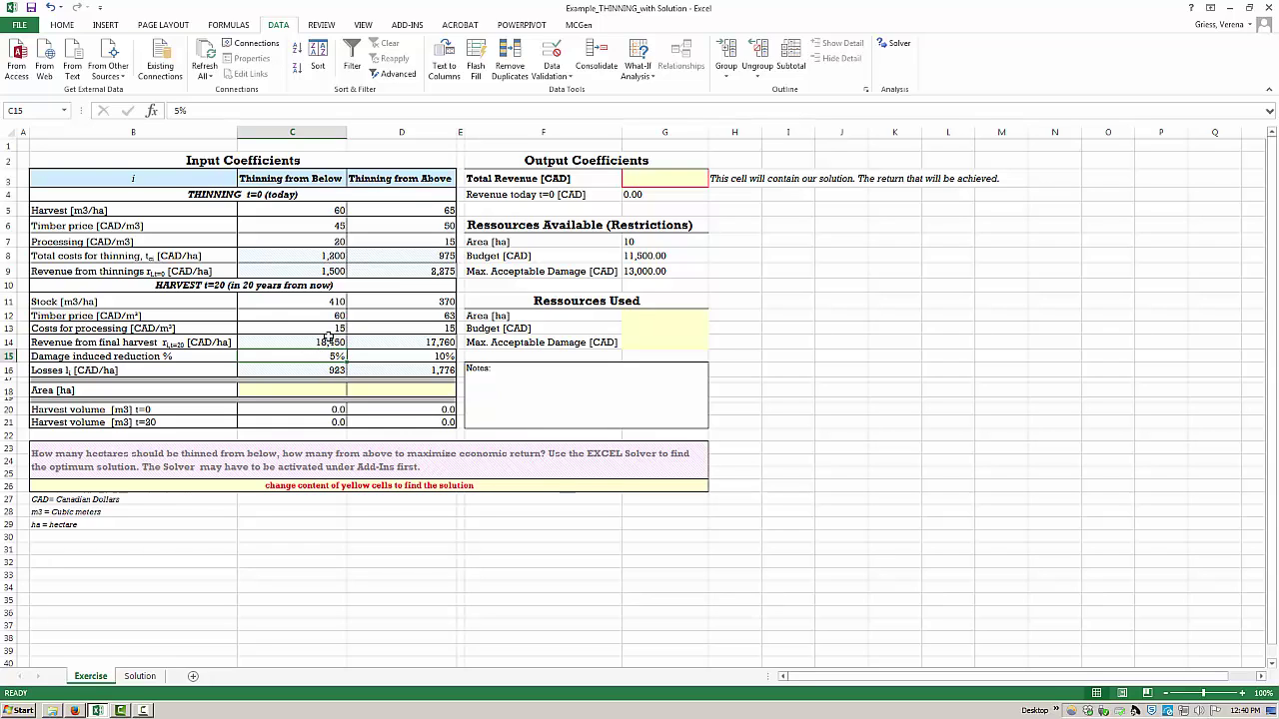
click(316, 370)
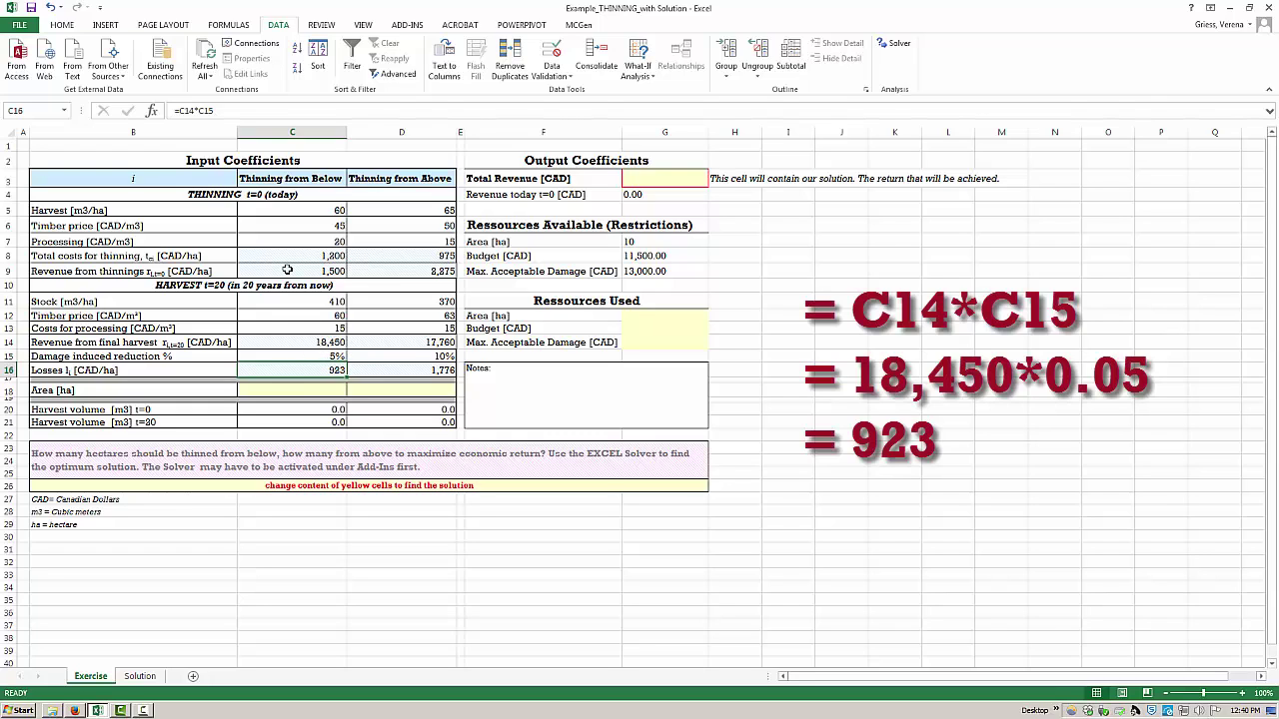
click(229, 109)
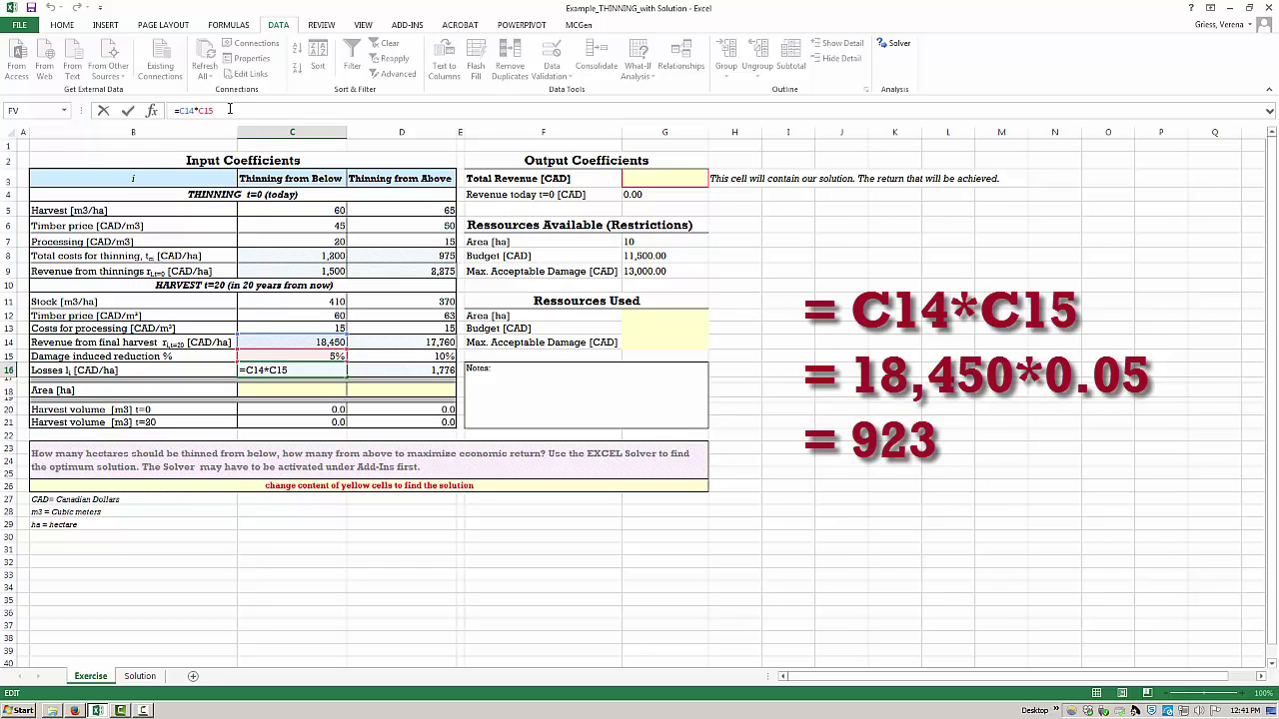
key(Return)
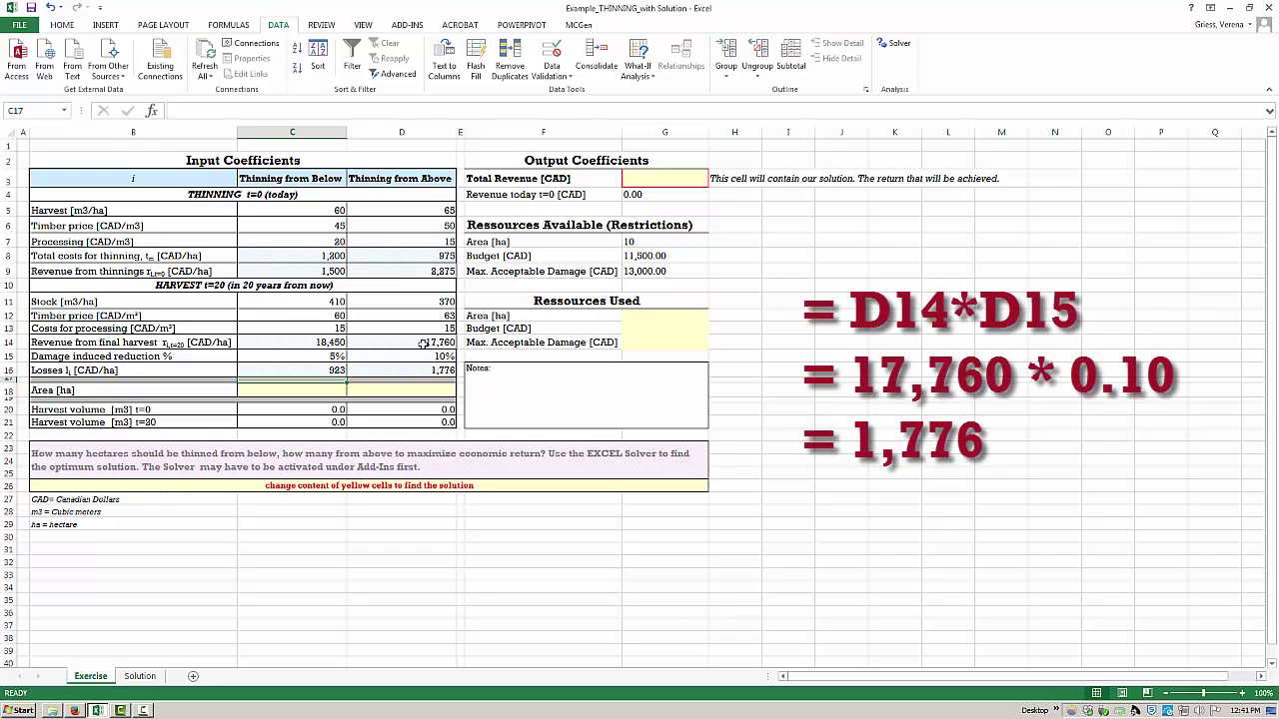
click(437, 369)
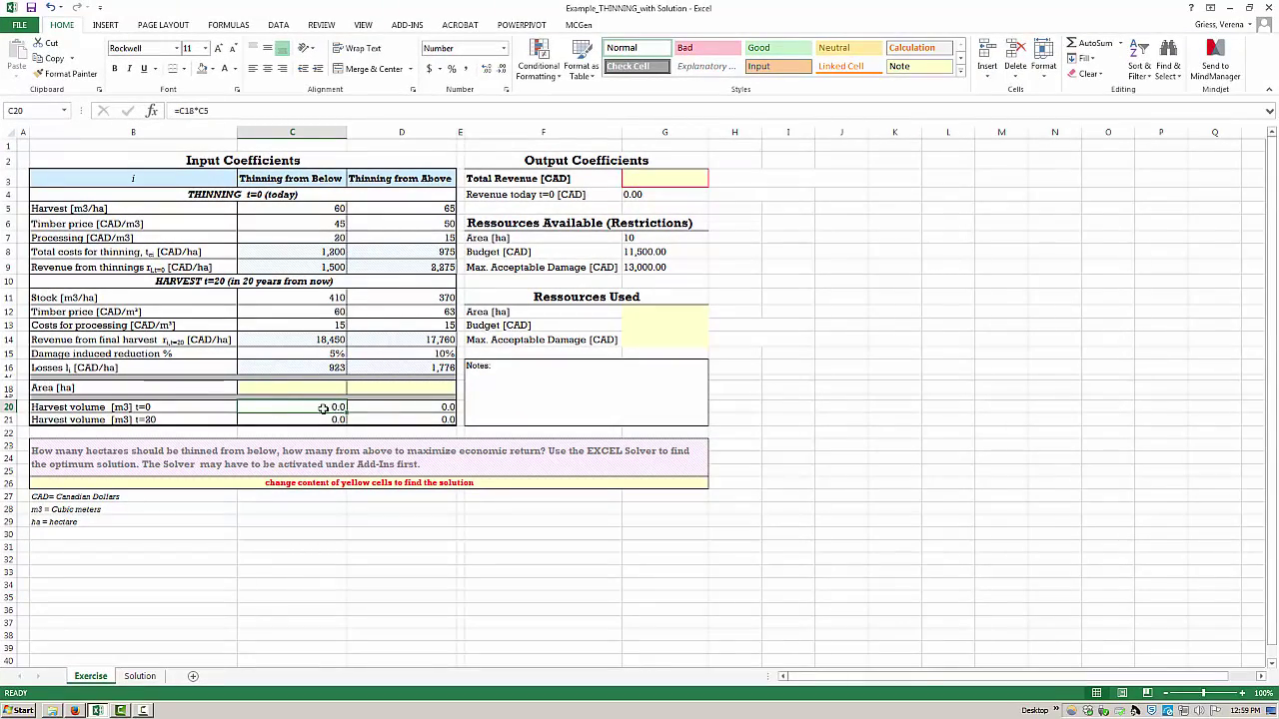
Examine the harvest volume formulas for today and in 20 years in C20, C21 and D21 and the cells they reference
key(F2)
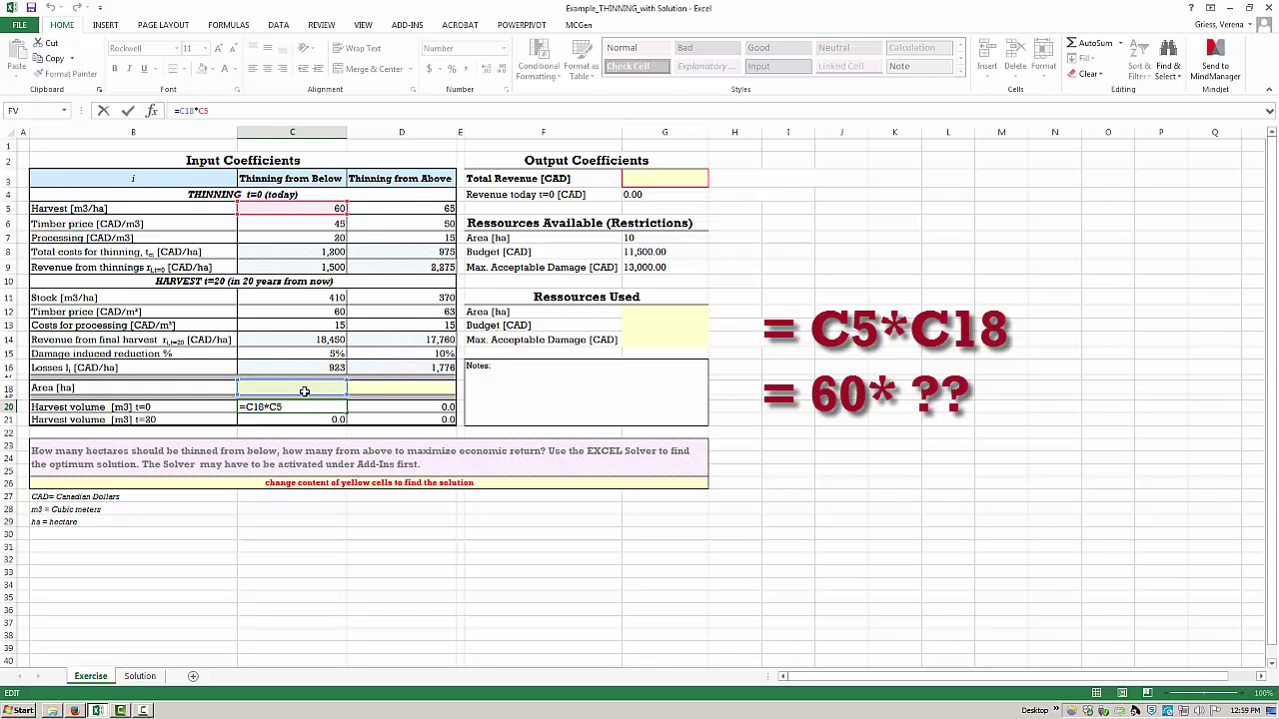
key(Return)
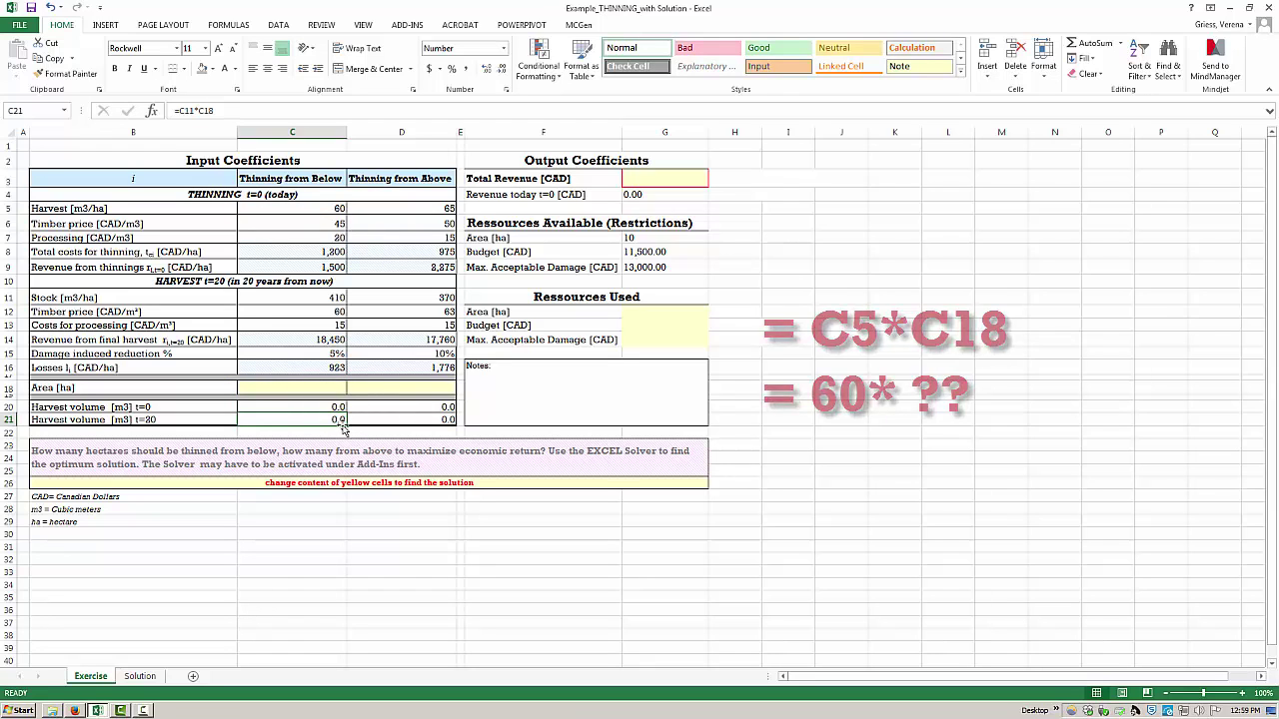
click(400, 418)
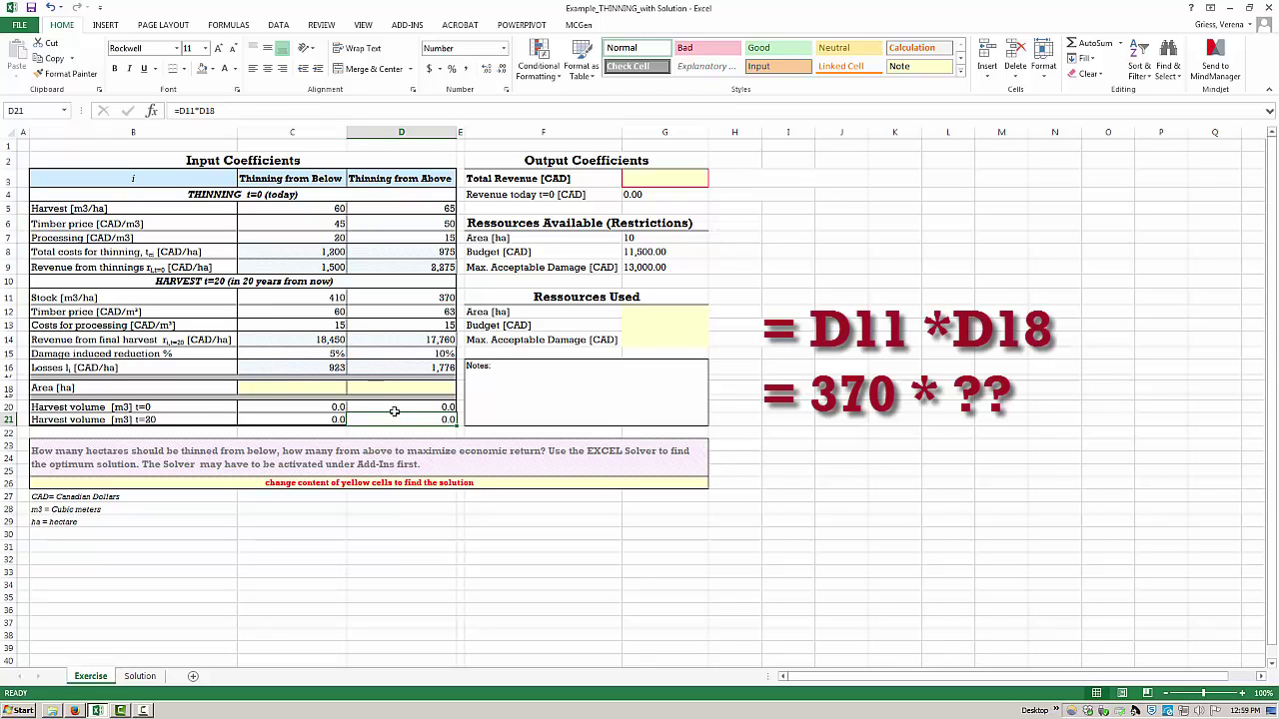
key(F2)
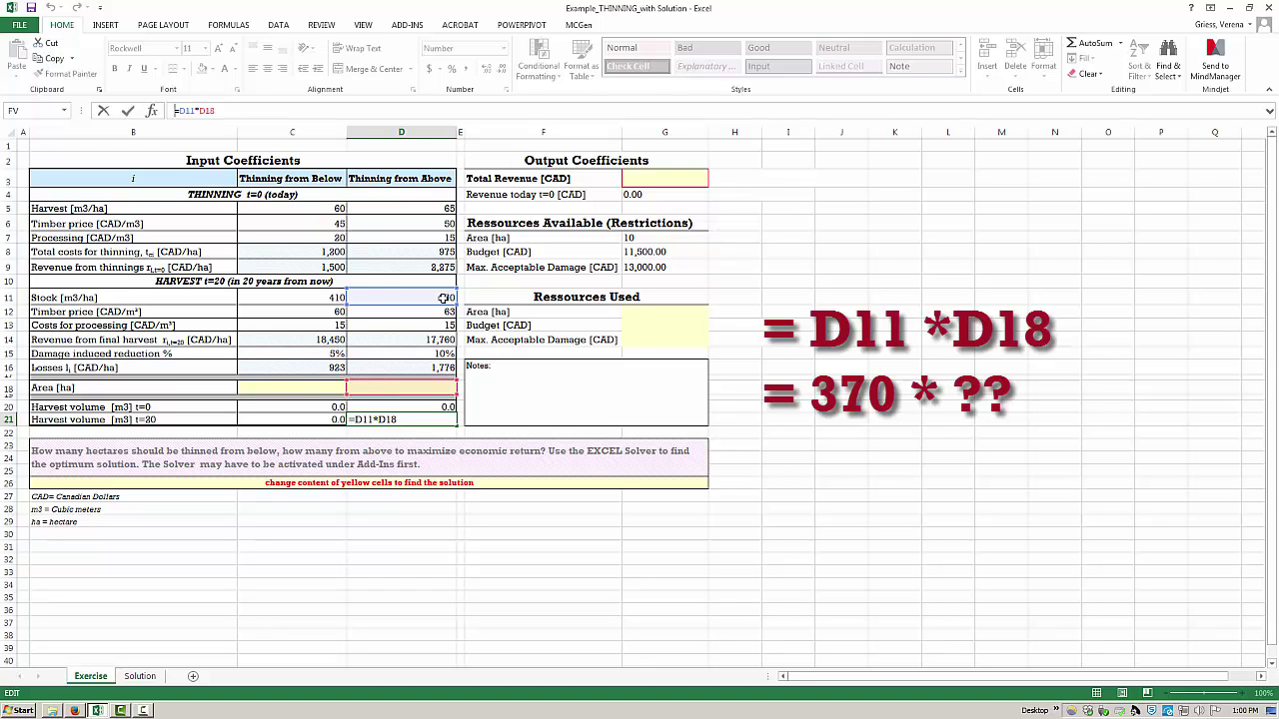
key(Return)
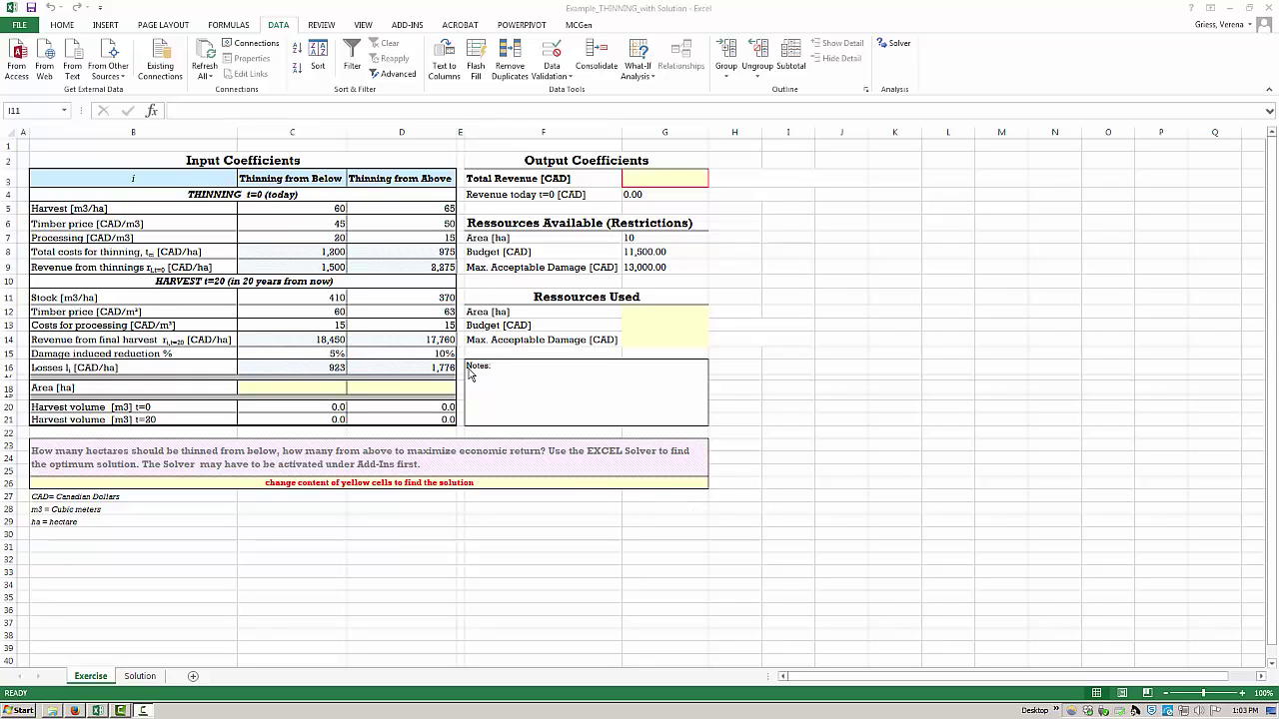
Open Solver and review its objective, variable cells, constraints and solving method settings
click(897, 47)
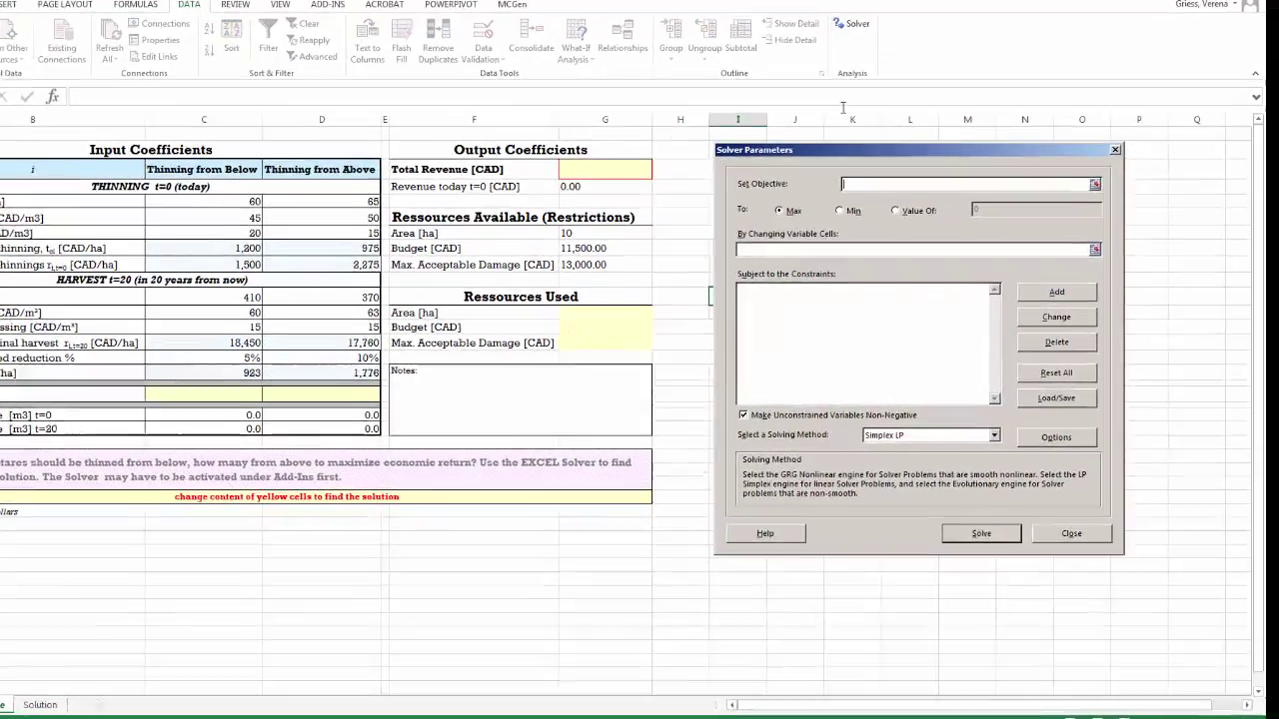
drag(824, 152, 793, 148)
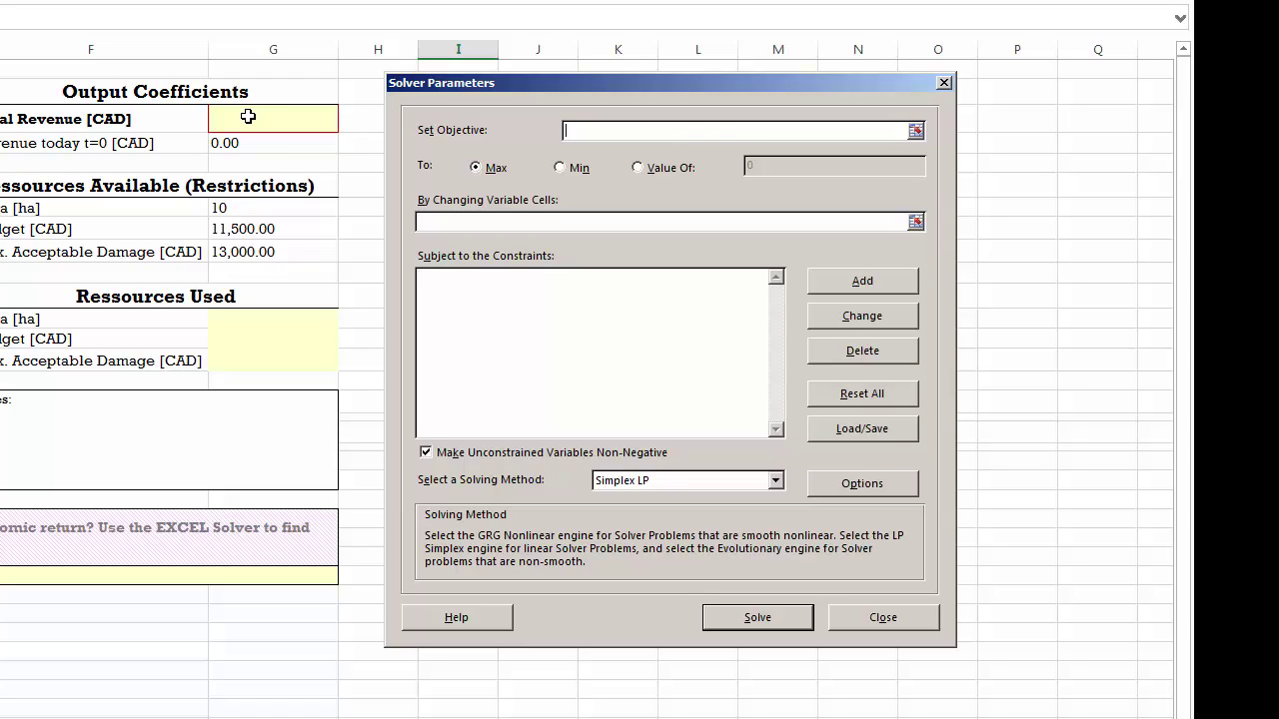
click(446, 226)
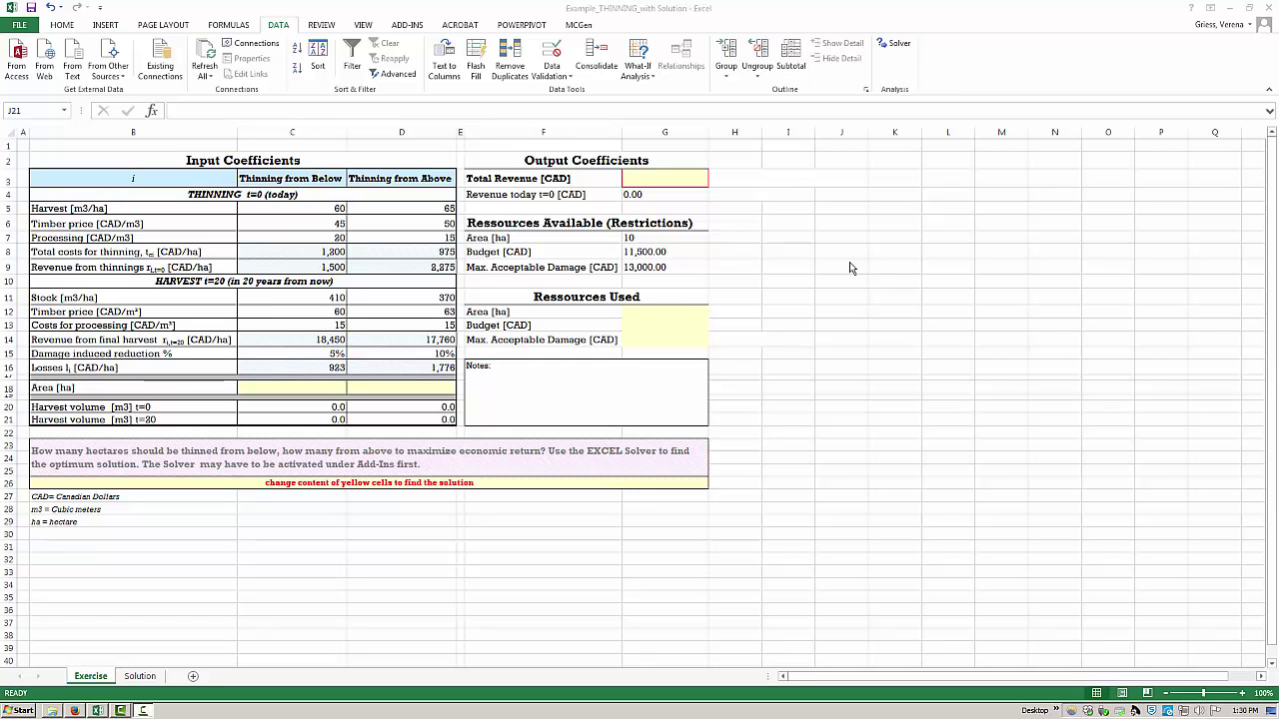
Start the Total Revenue formula in G3 with the thinning-from-below part, =C18*C9+C18*C14
click(668, 178)
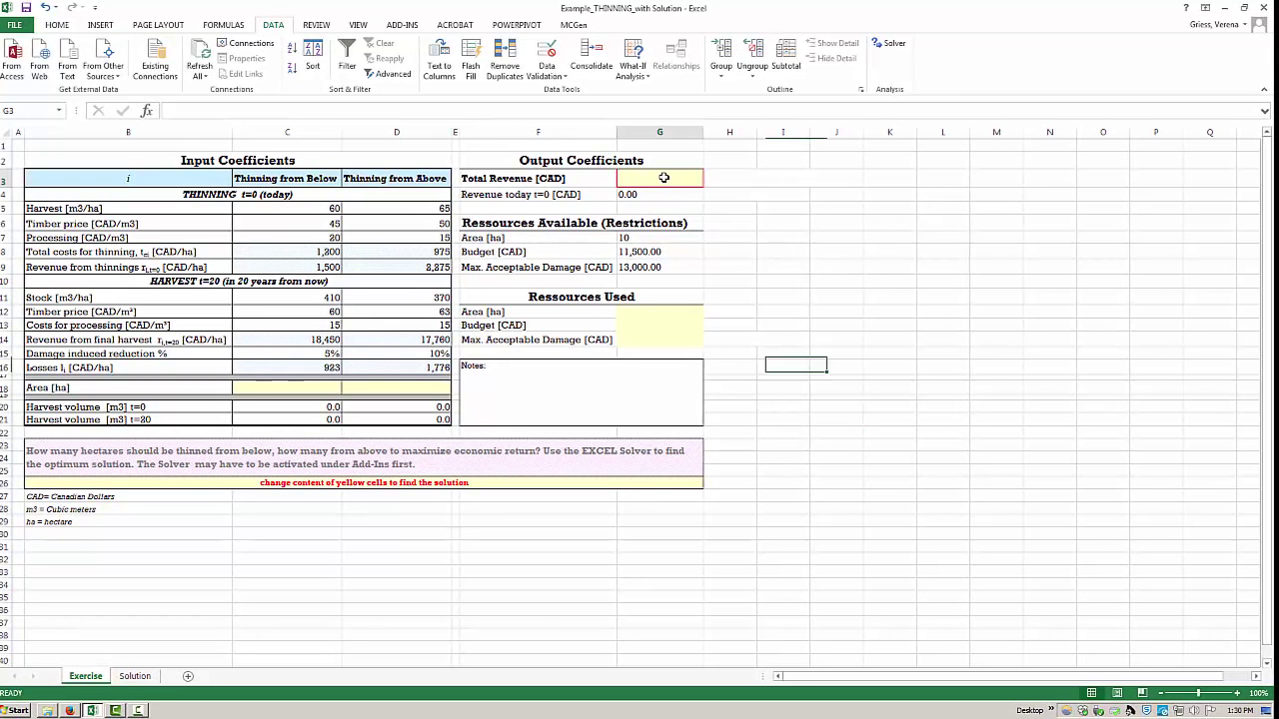
click(201, 108)
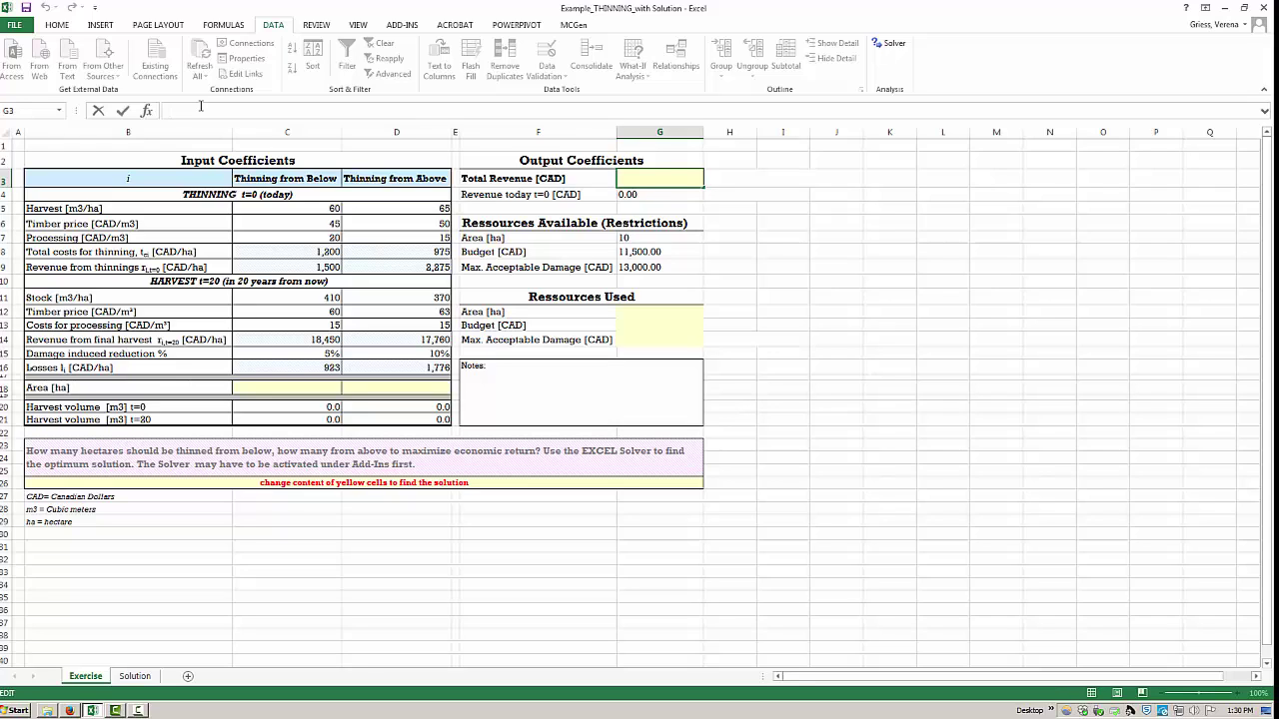
text(=)
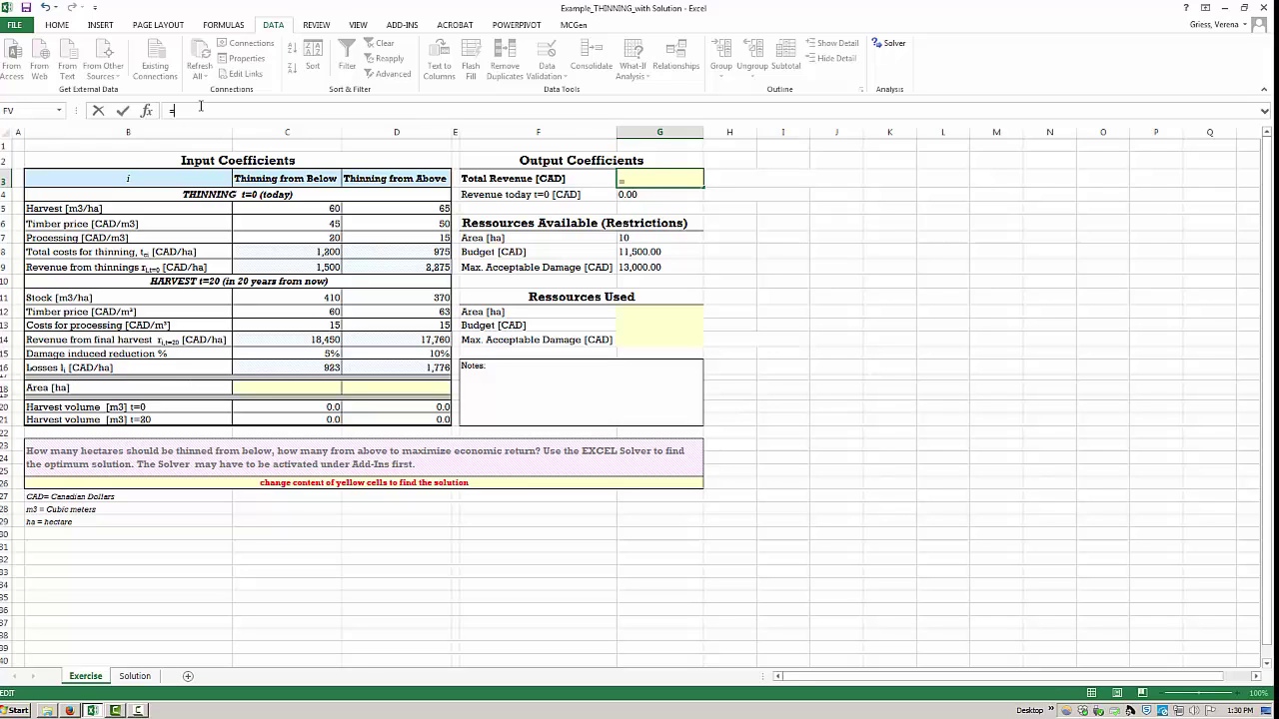
click(305, 390)
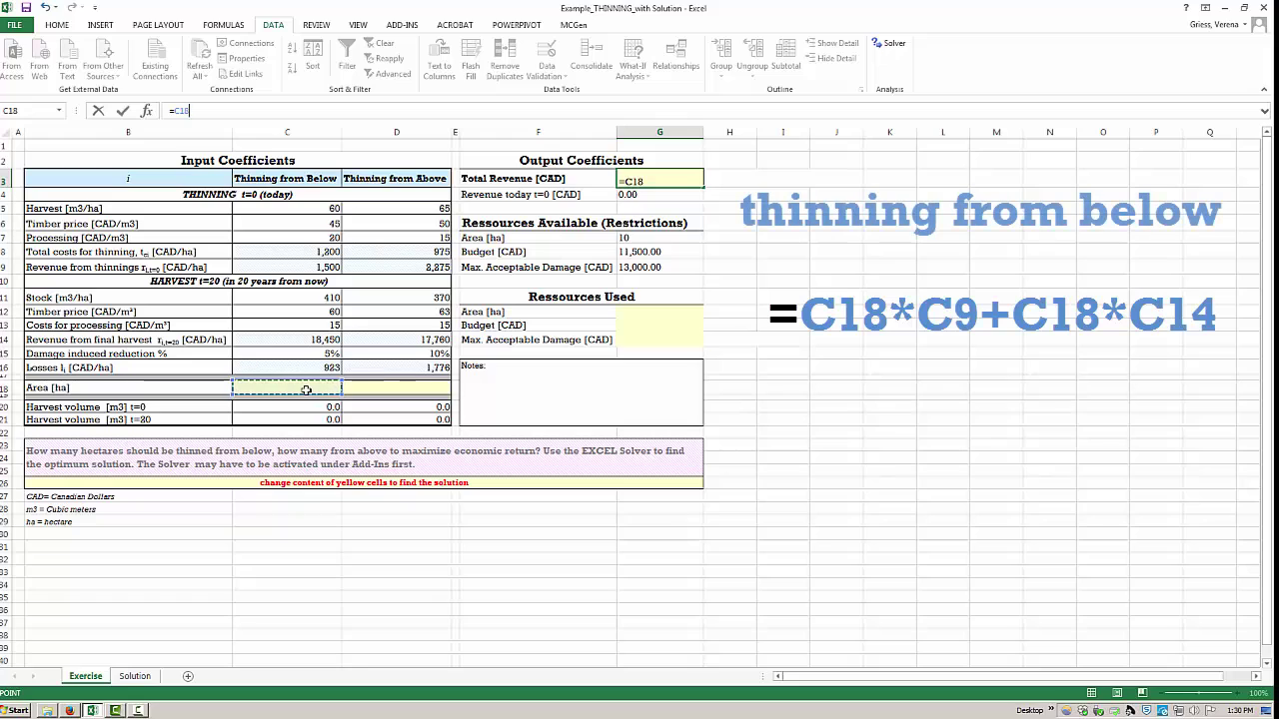
text(*)
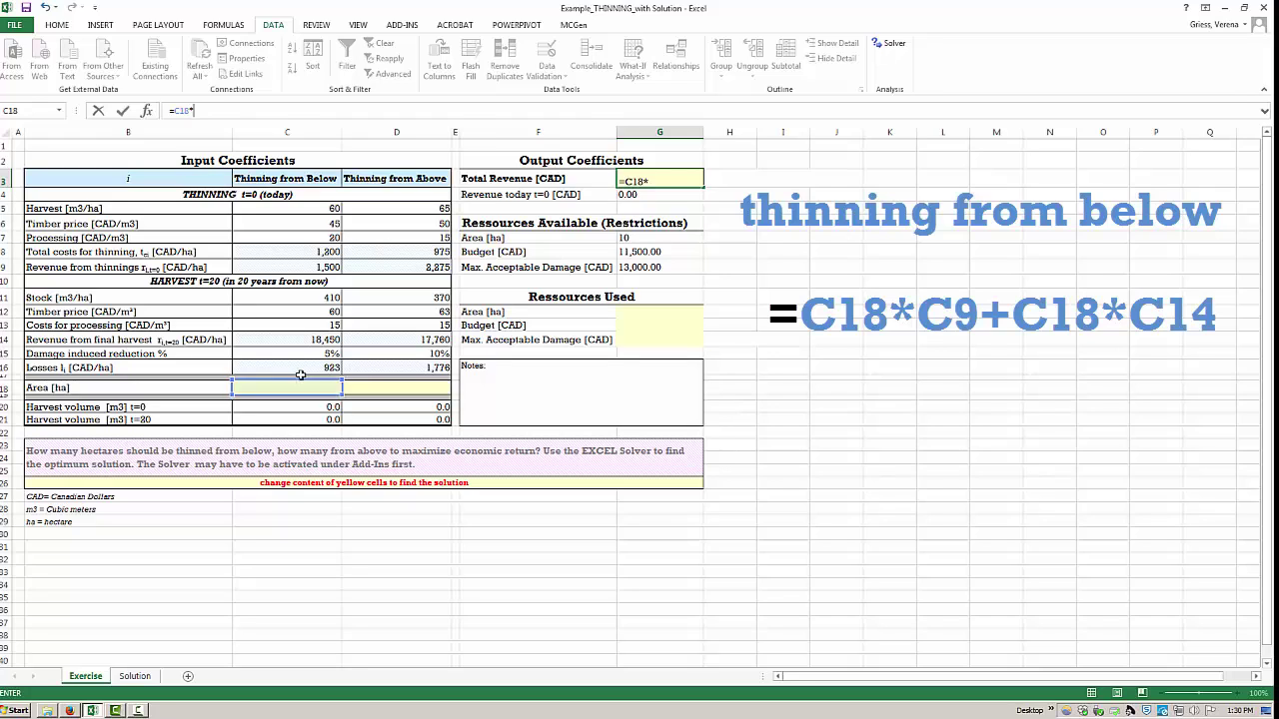
click(278, 267)
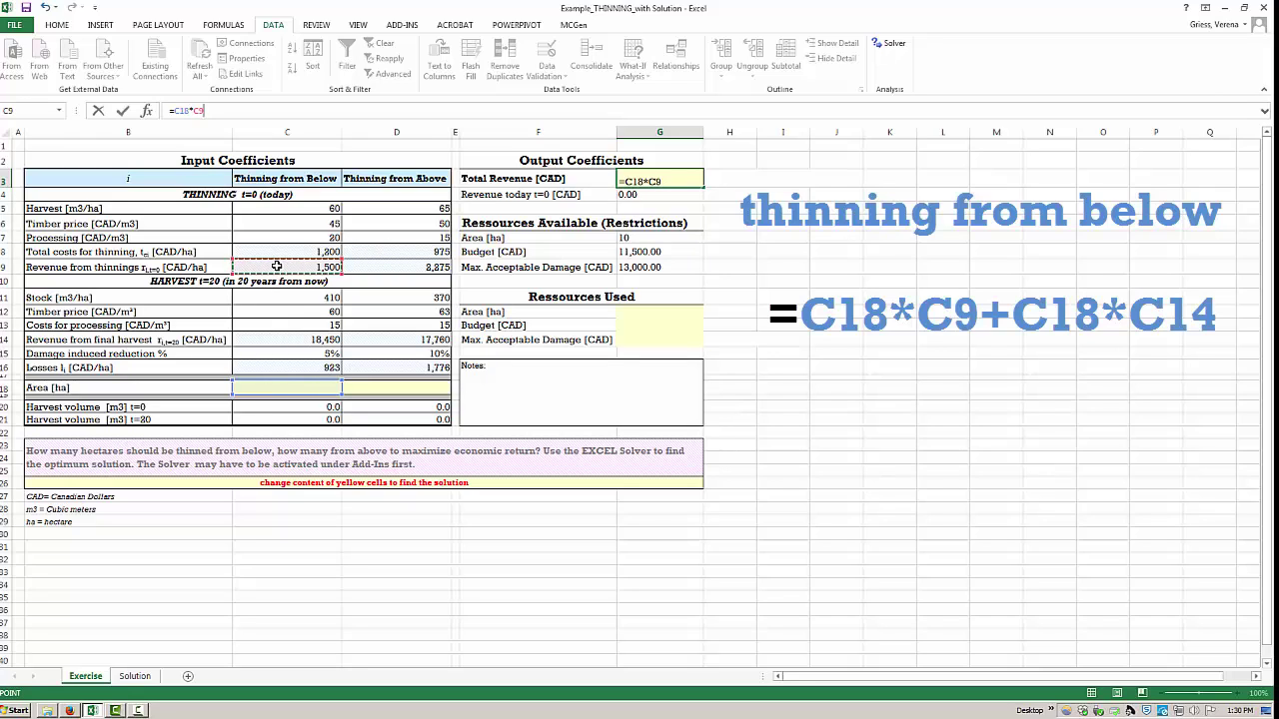
text(+)
click(290, 386)
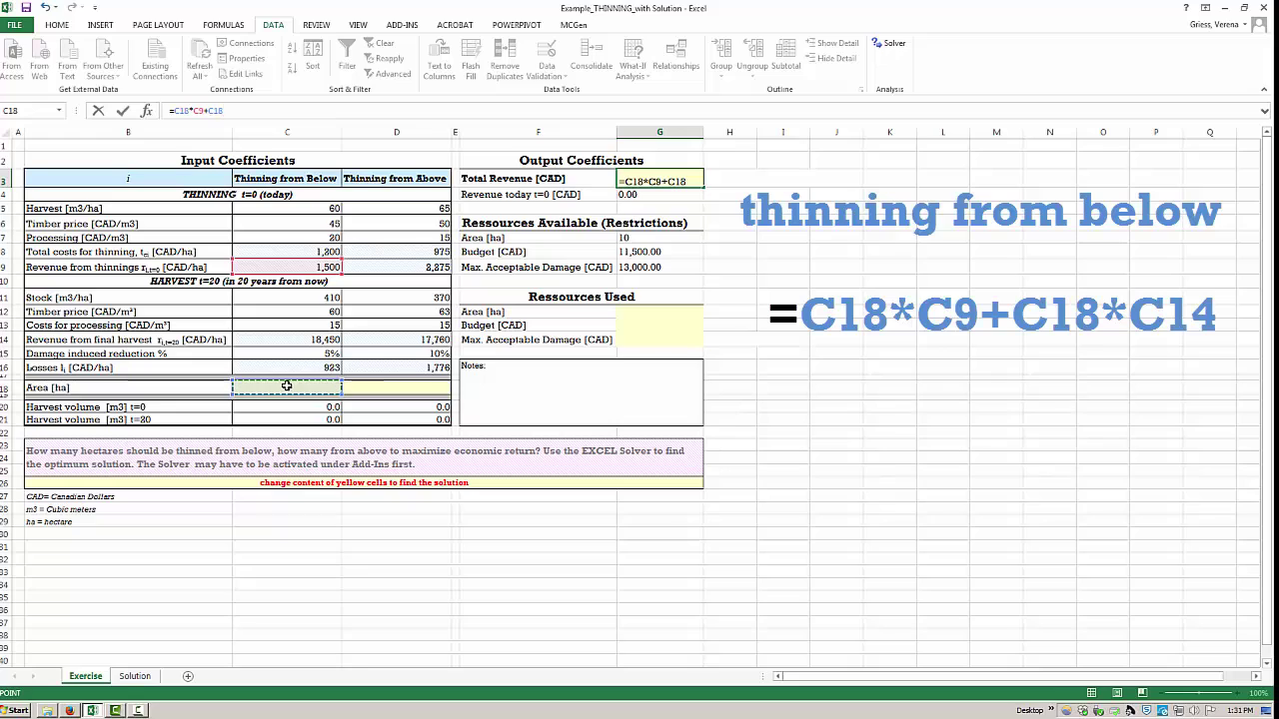
text(*)
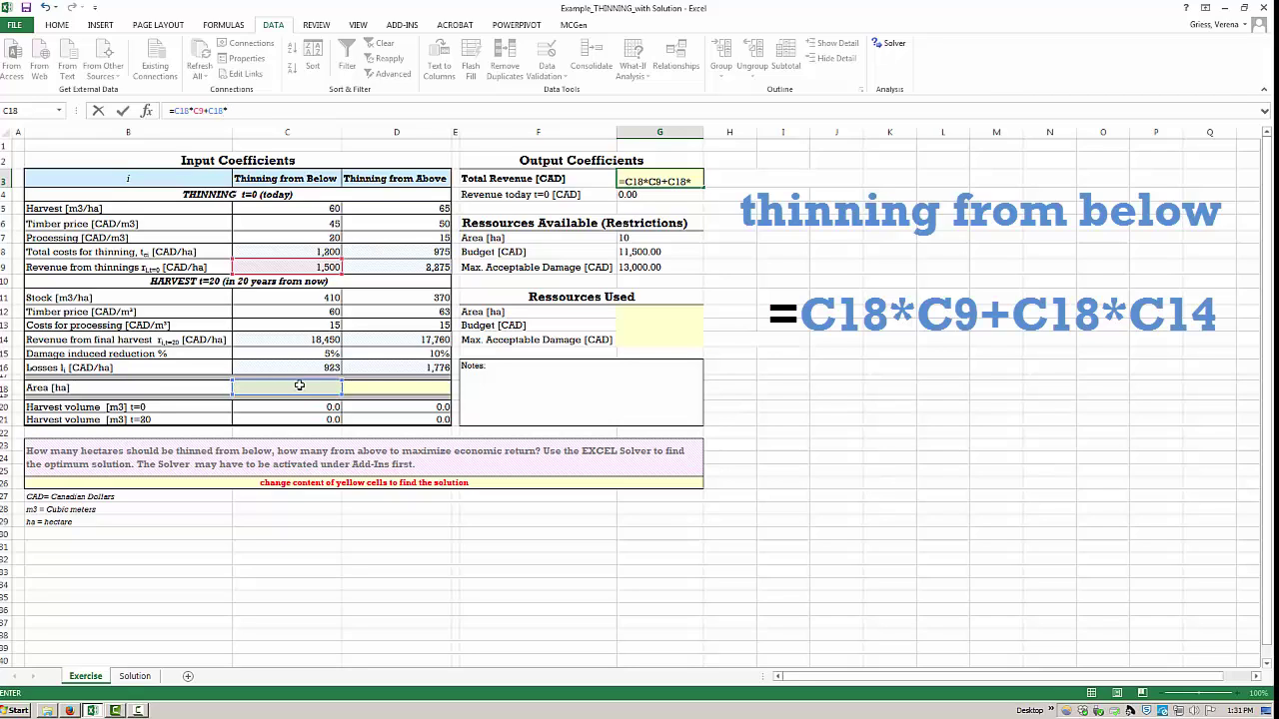
click(303, 340)
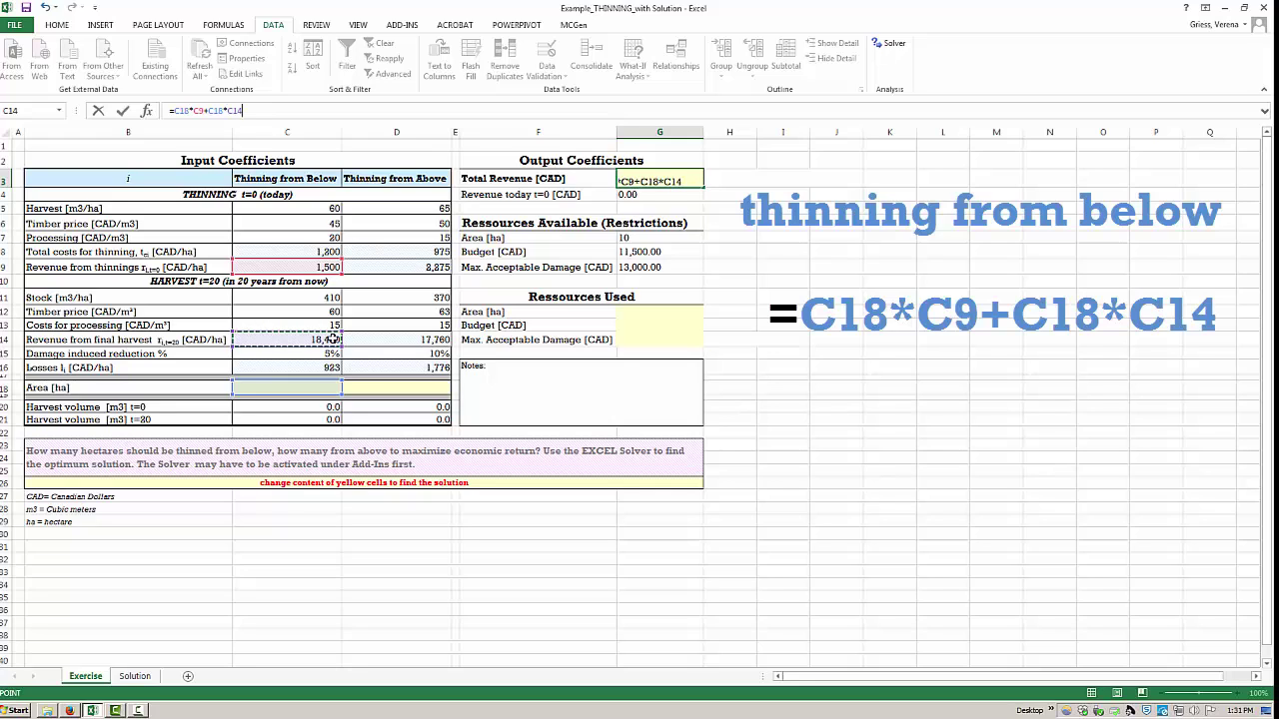
Complete the Total Revenue formula in G3 with the thinning-from-above part, +D9*D18+D14*D18, and check the entered formula
text(+)
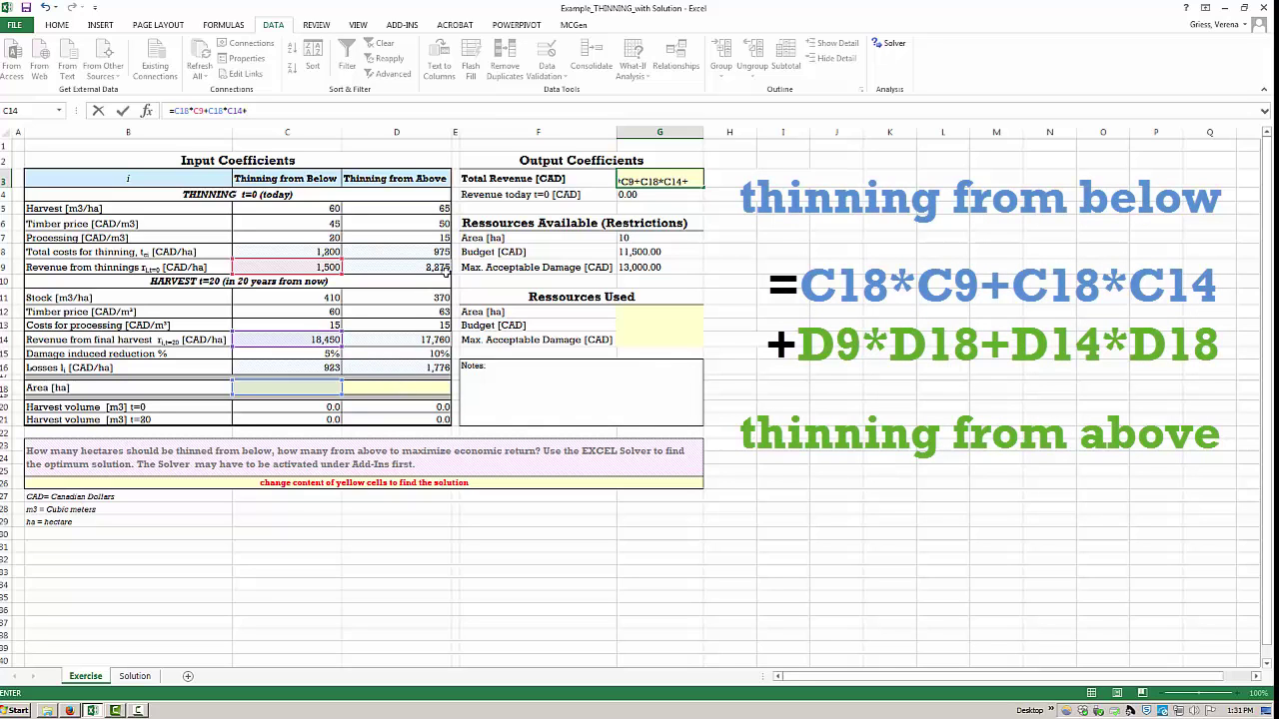
click(393, 270)
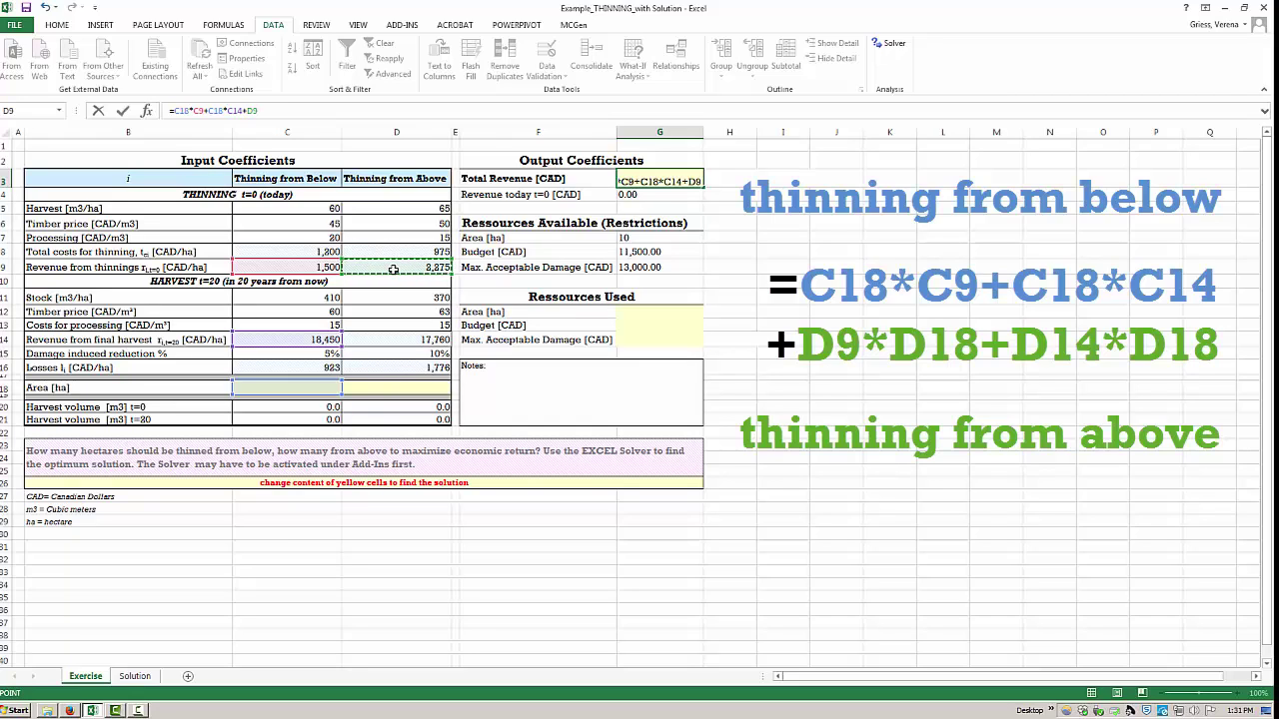
text(*)
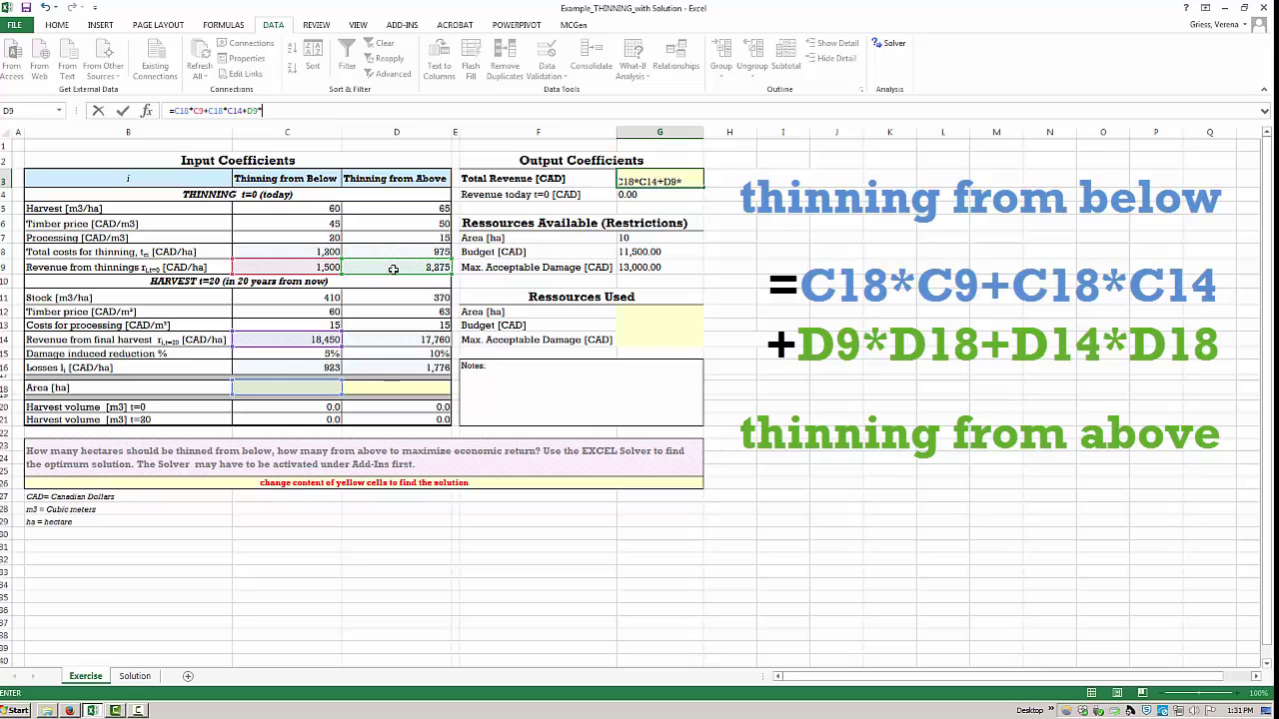
click(389, 383)
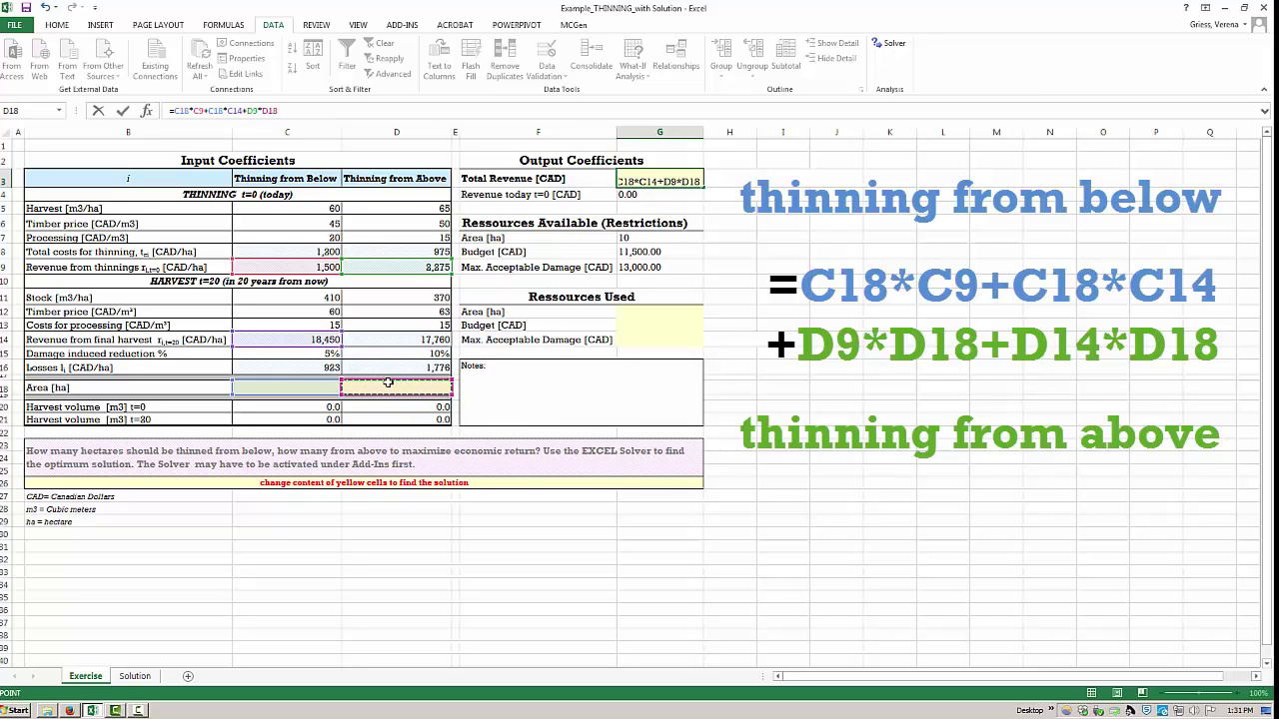
text(+)
click(392, 339)
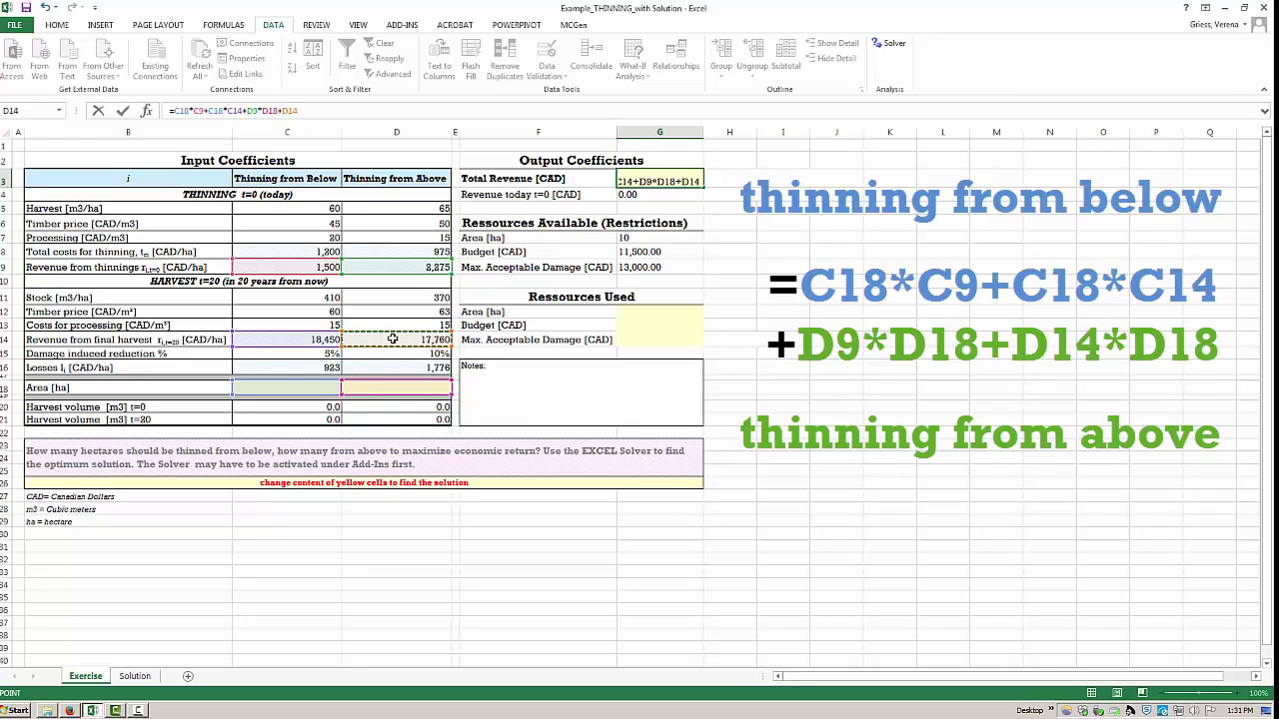
text(*)
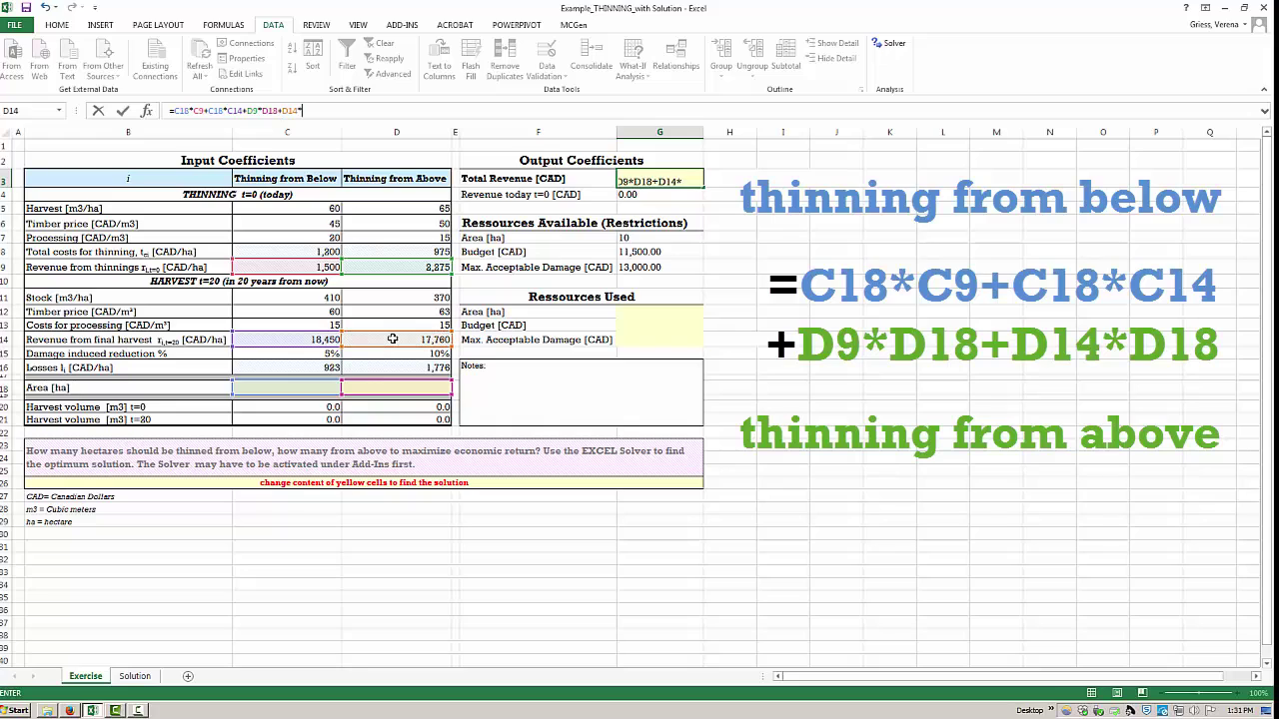
click(392, 386)
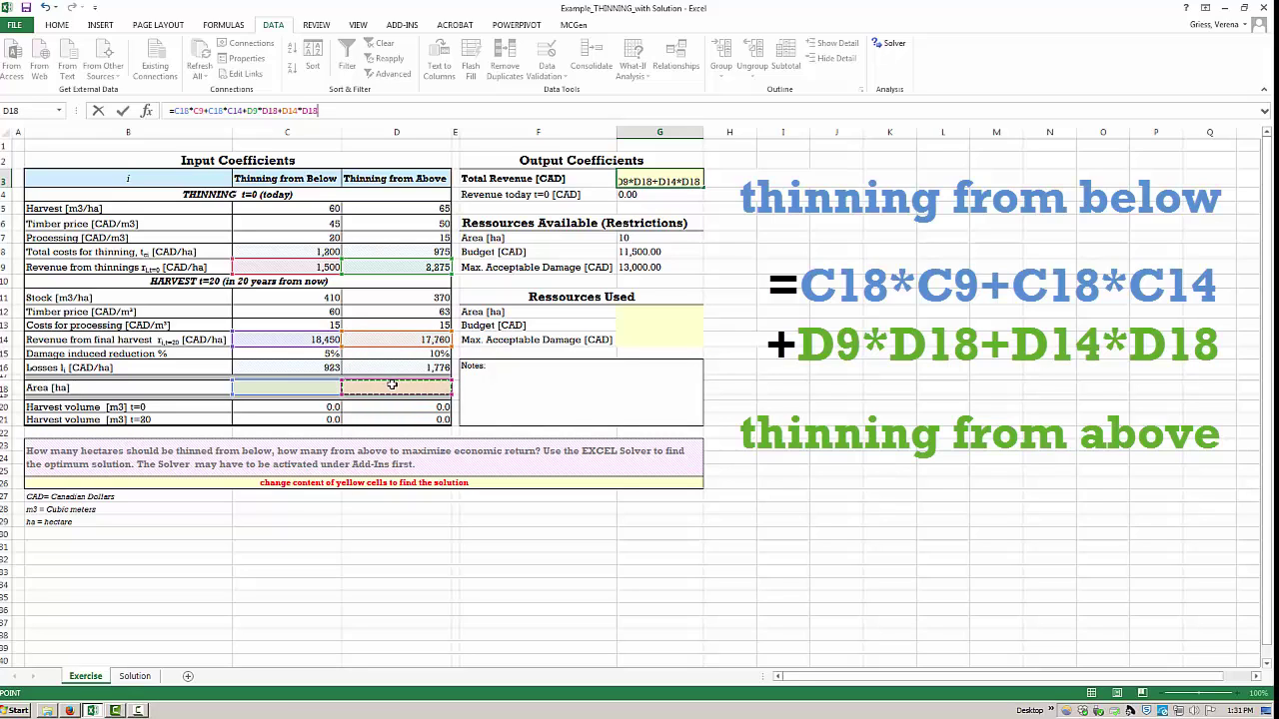
key(Return)
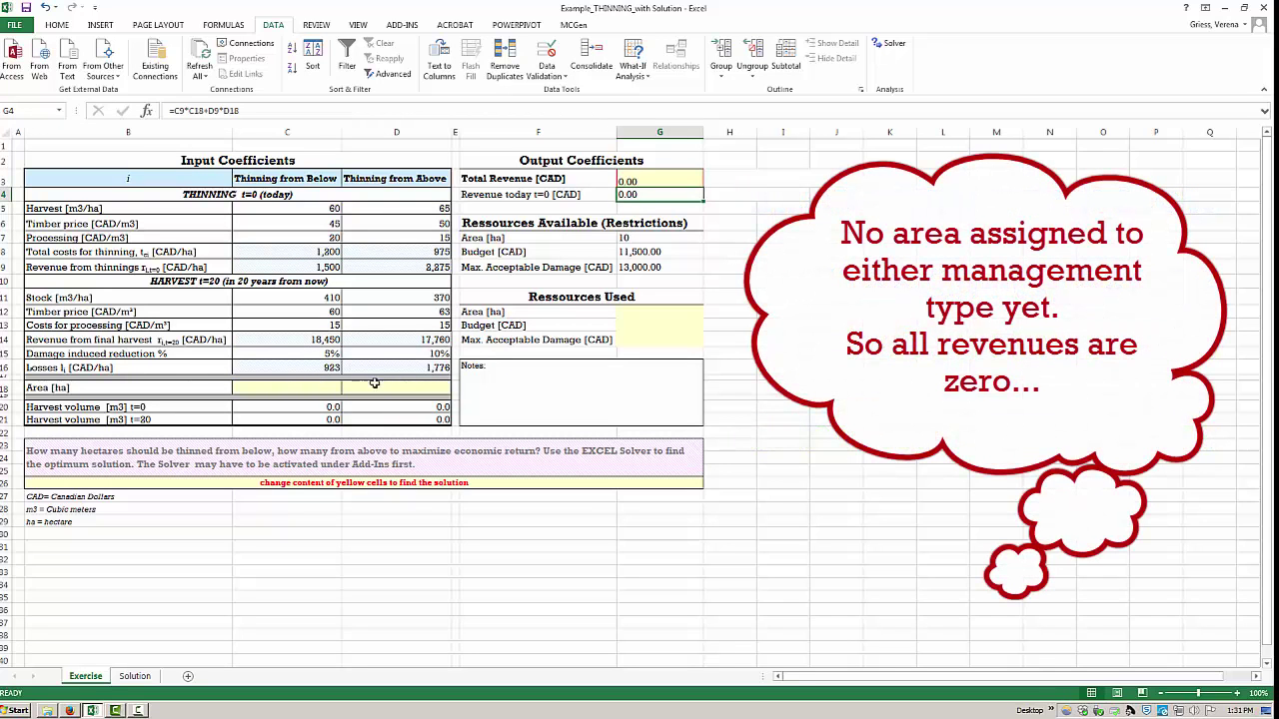
click(665, 176)
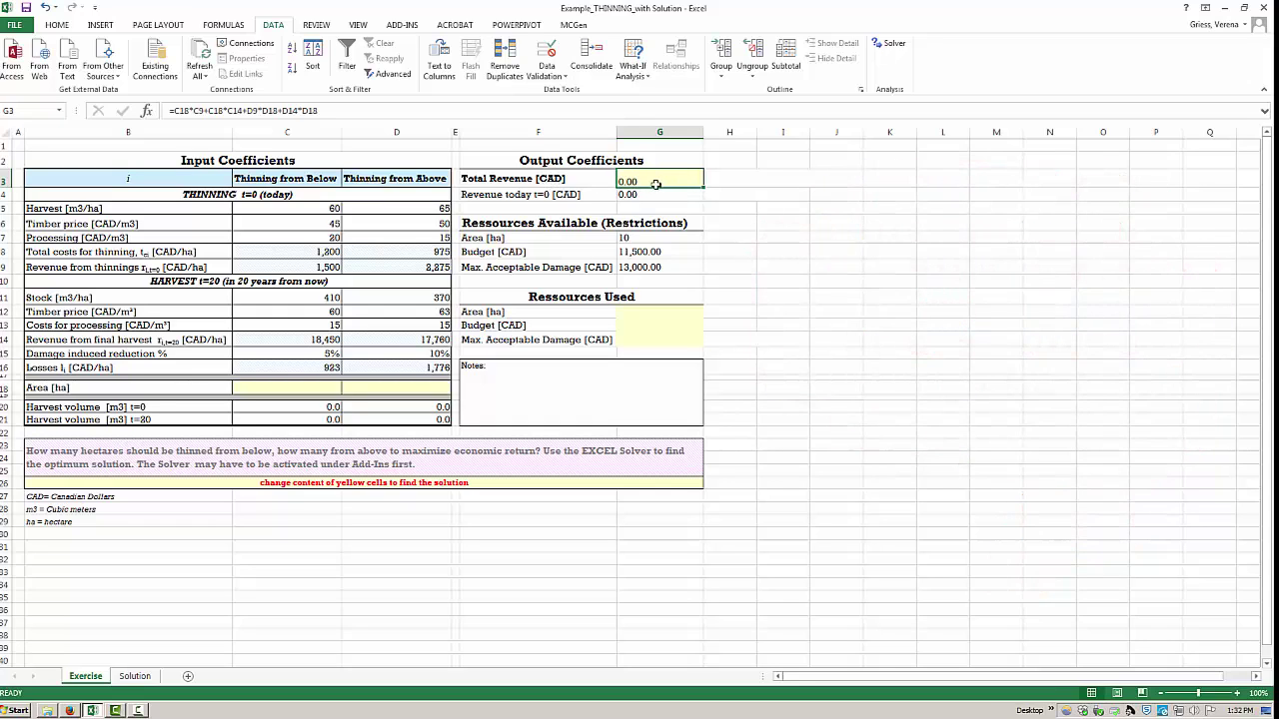
click(770, 294)
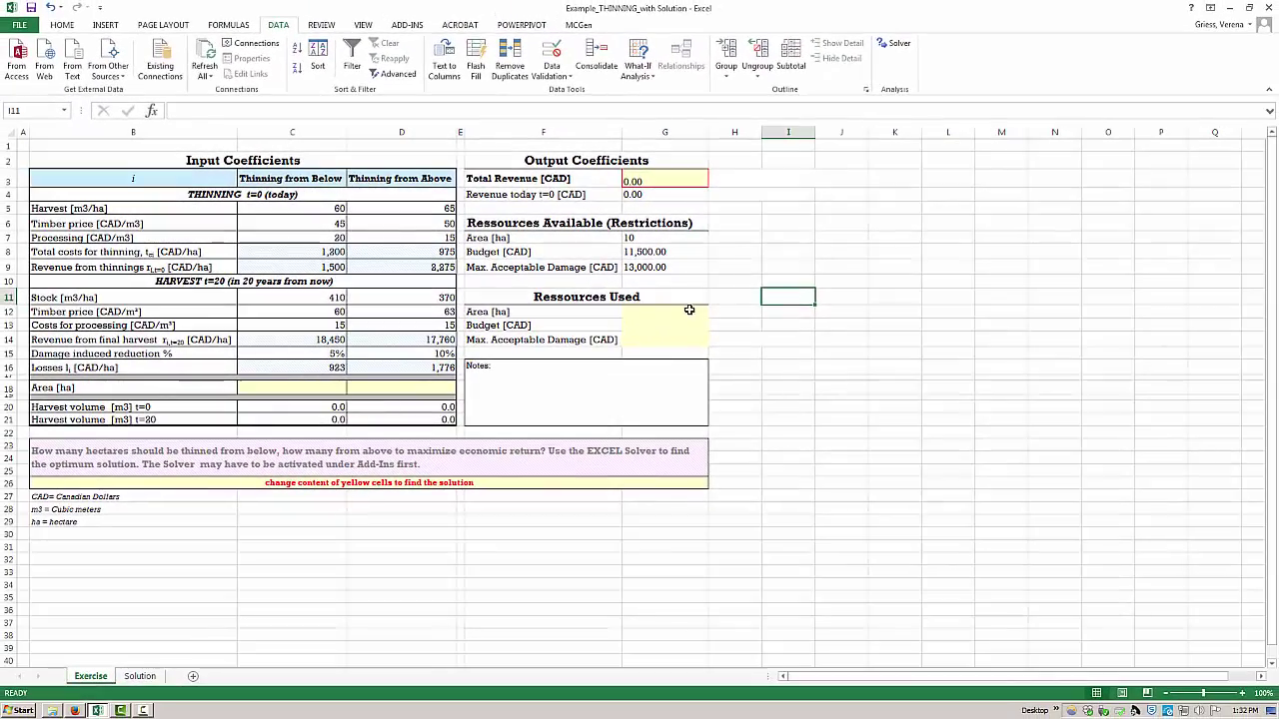
Calculate the used area in G12 as the sum of both thinning areas, =C18+D18
click(699, 363)
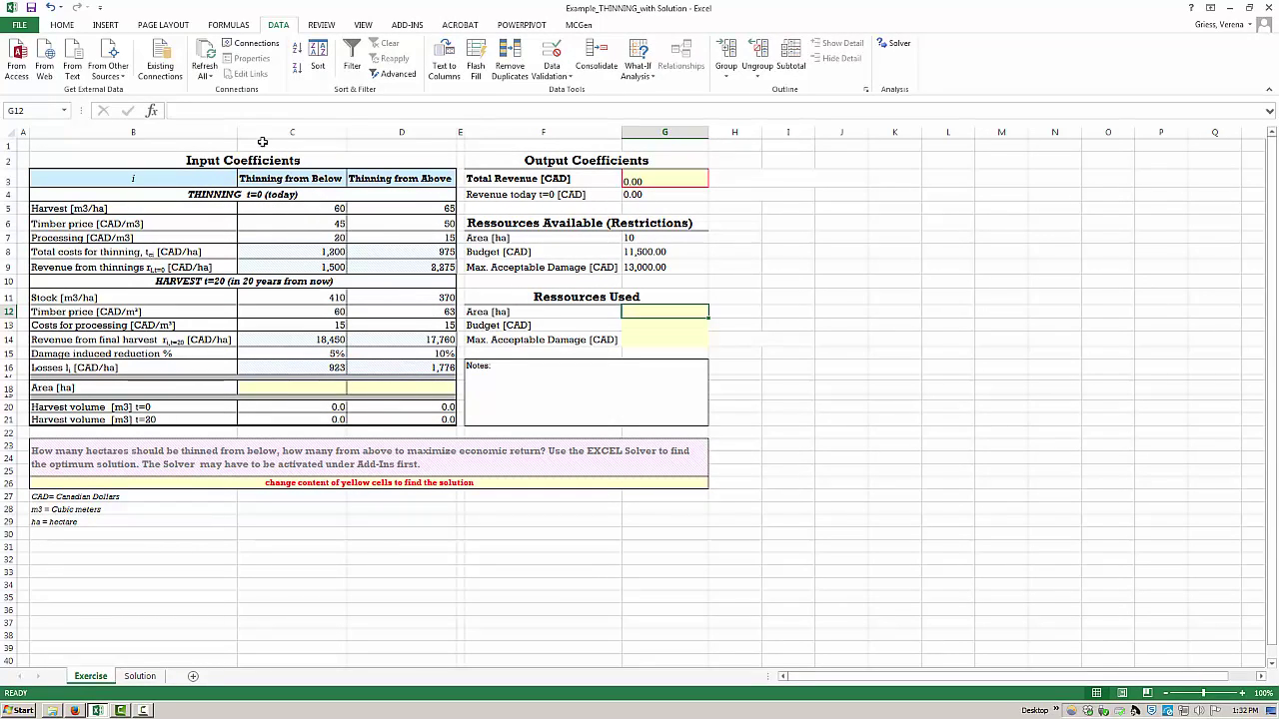
click(229, 112)
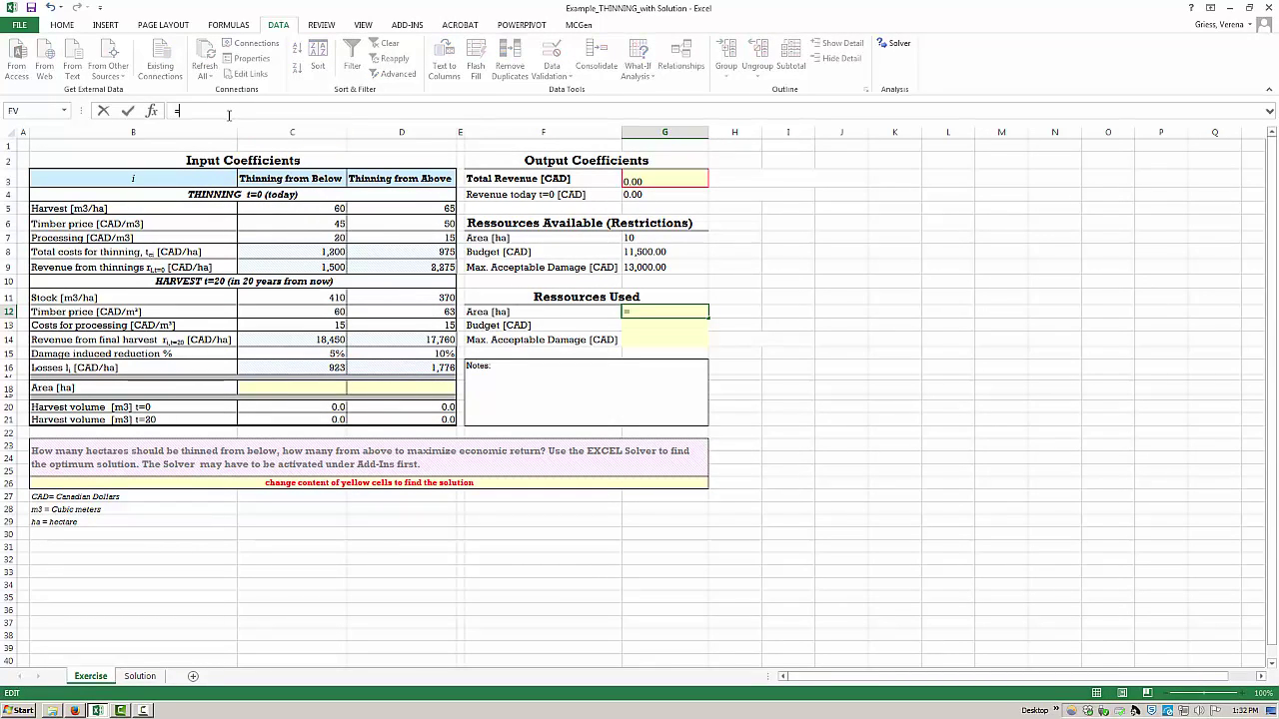
click(320, 388)
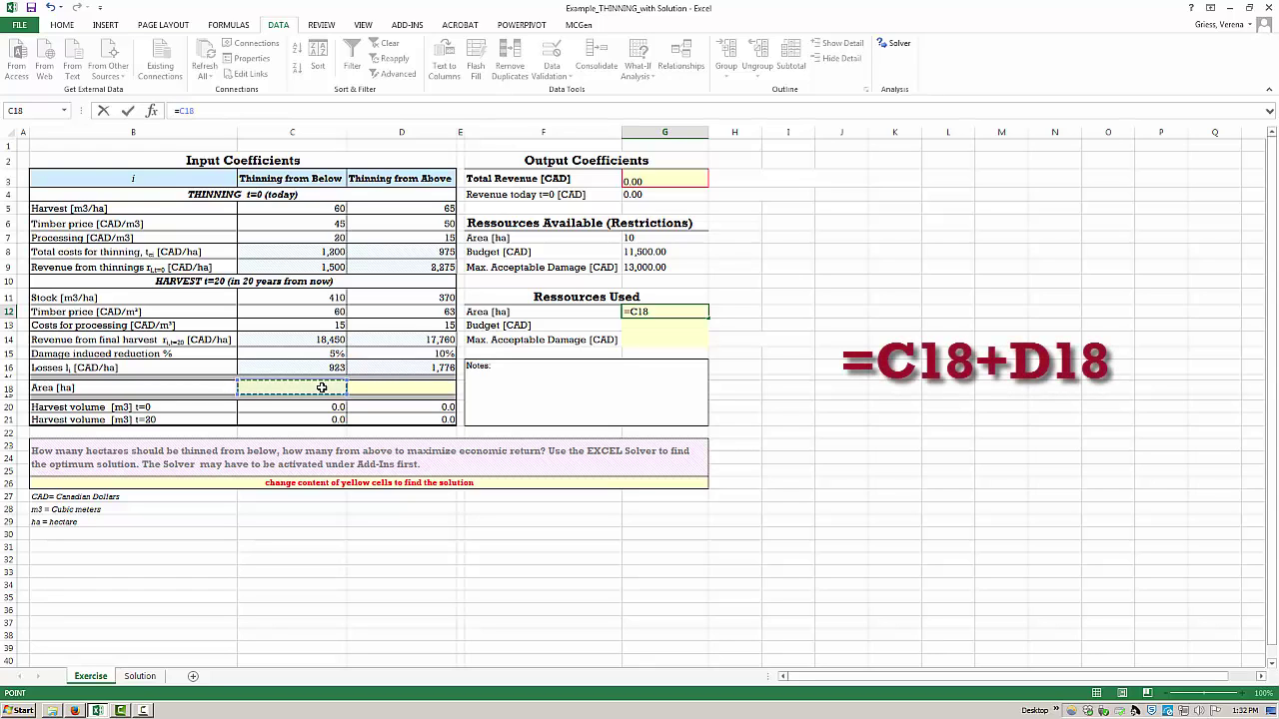
text(+)
click(397, 384)
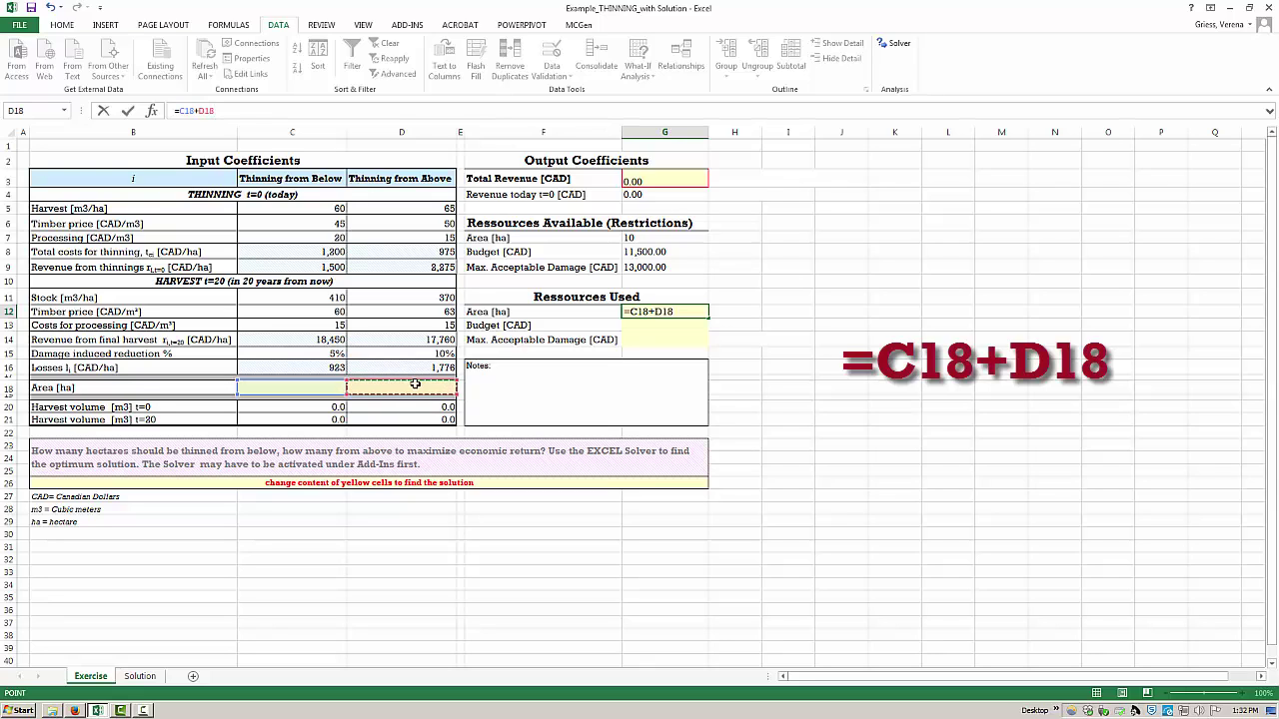
key(Return)
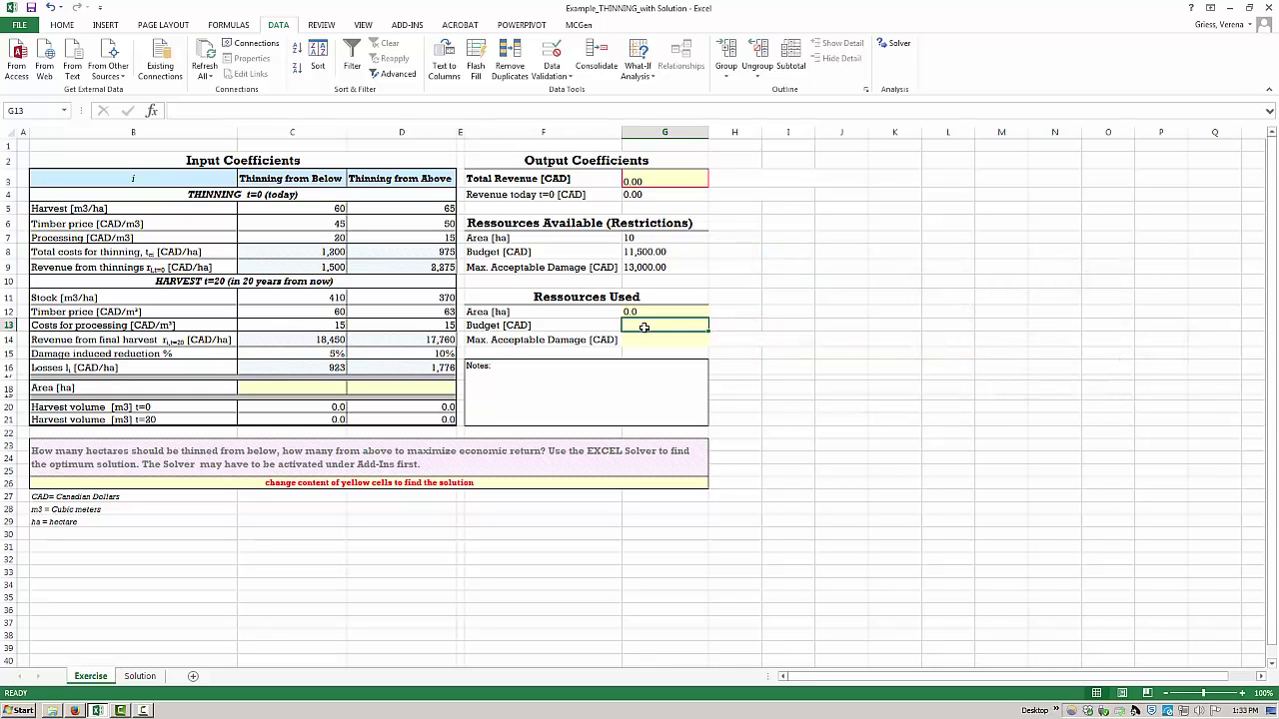
Start the used Budget formula in G13 with the thinning-from-below costs, =C18*C8
text(=)
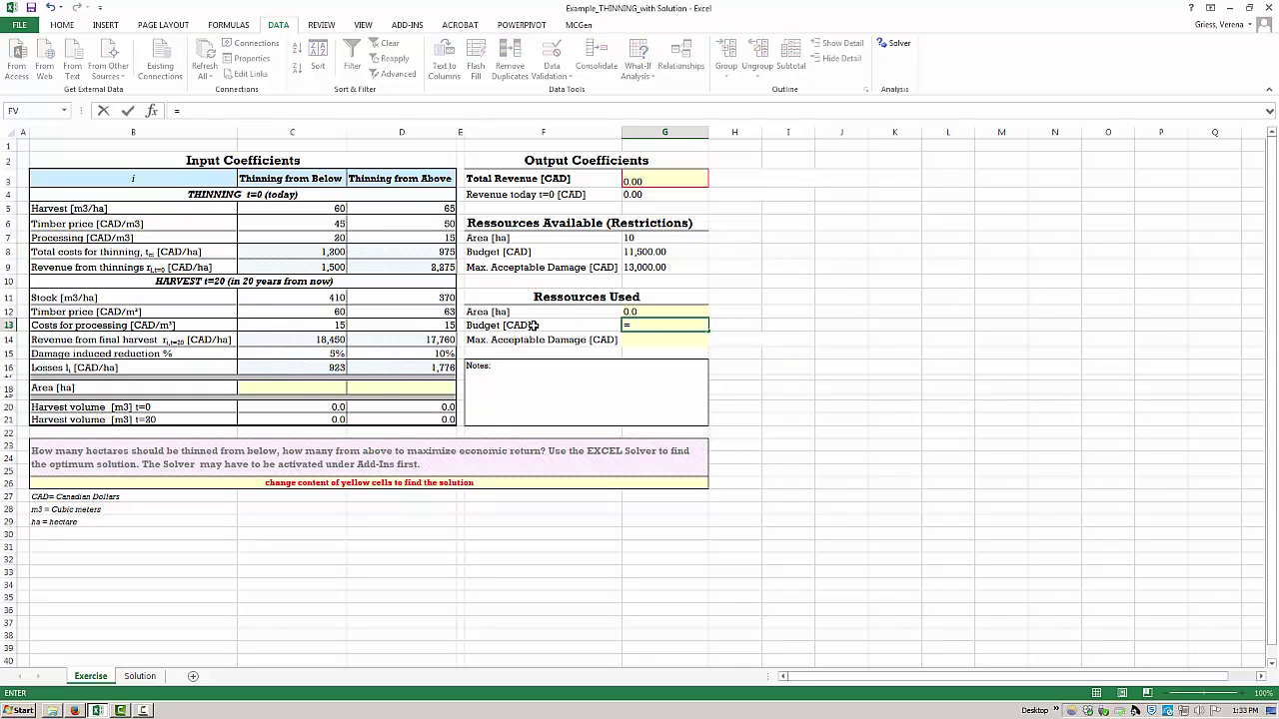
click(303, 390)
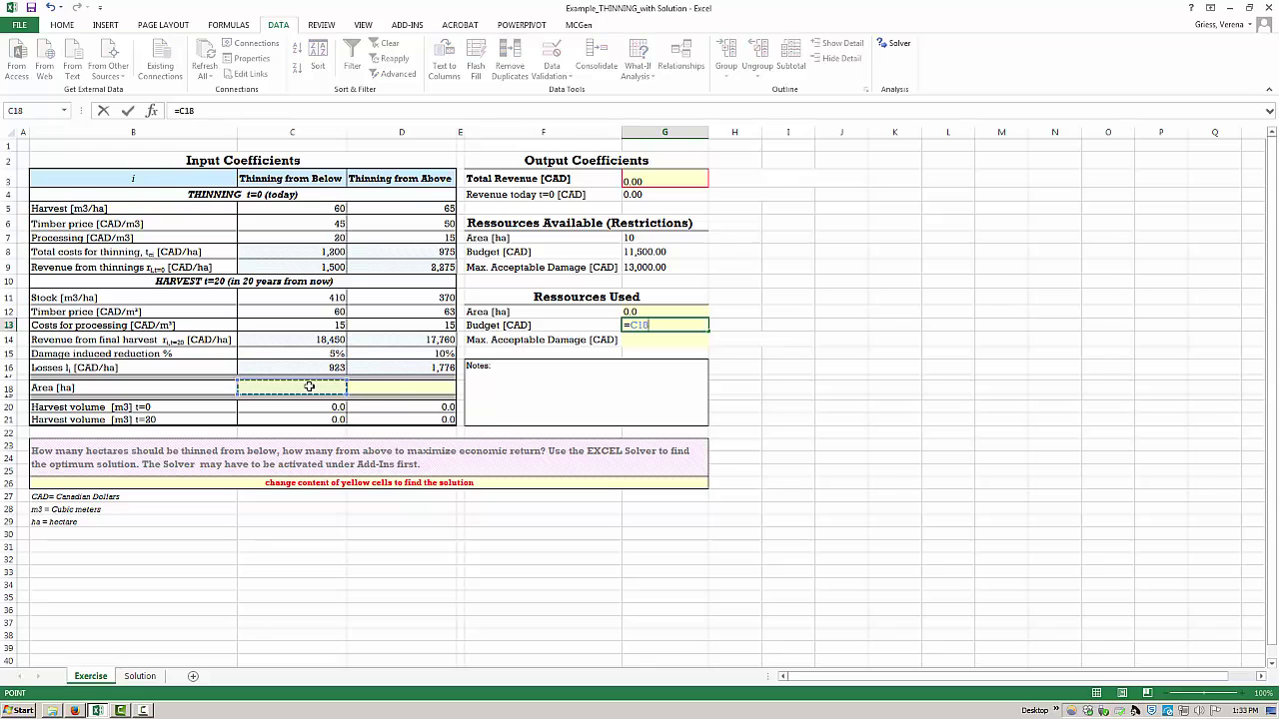
text(()
key(BackSpace)
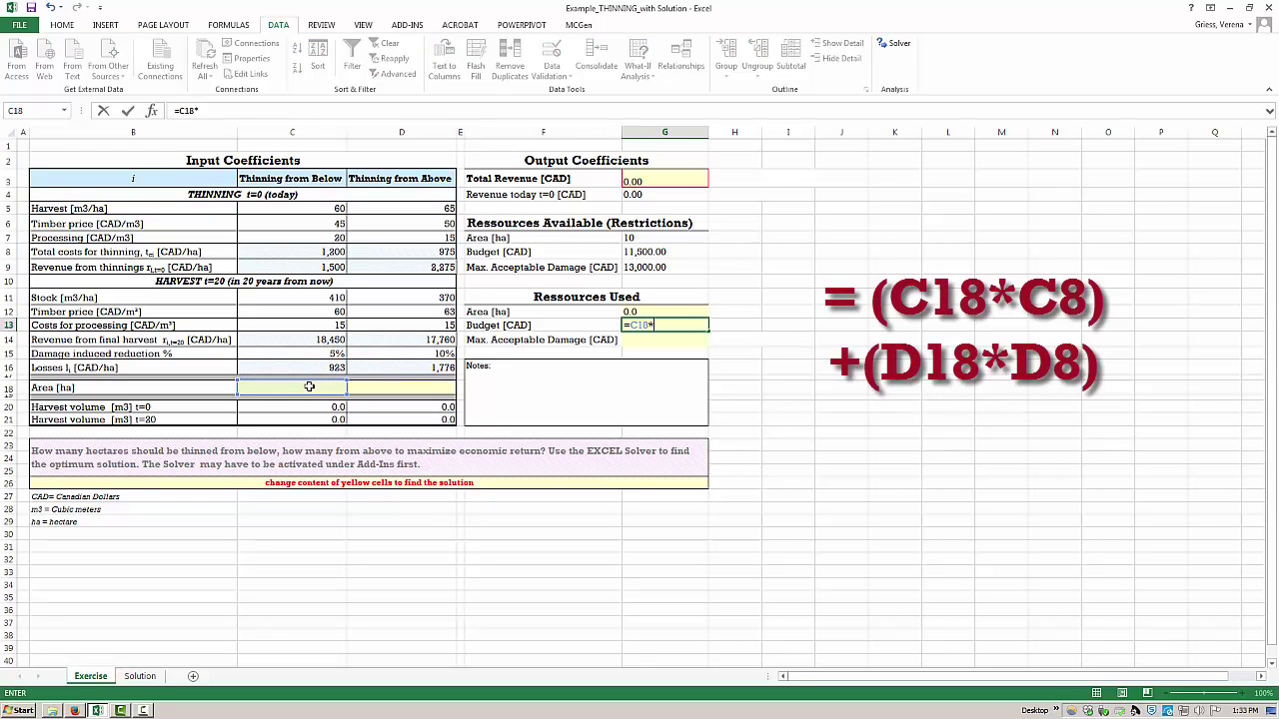
click(318, 250)
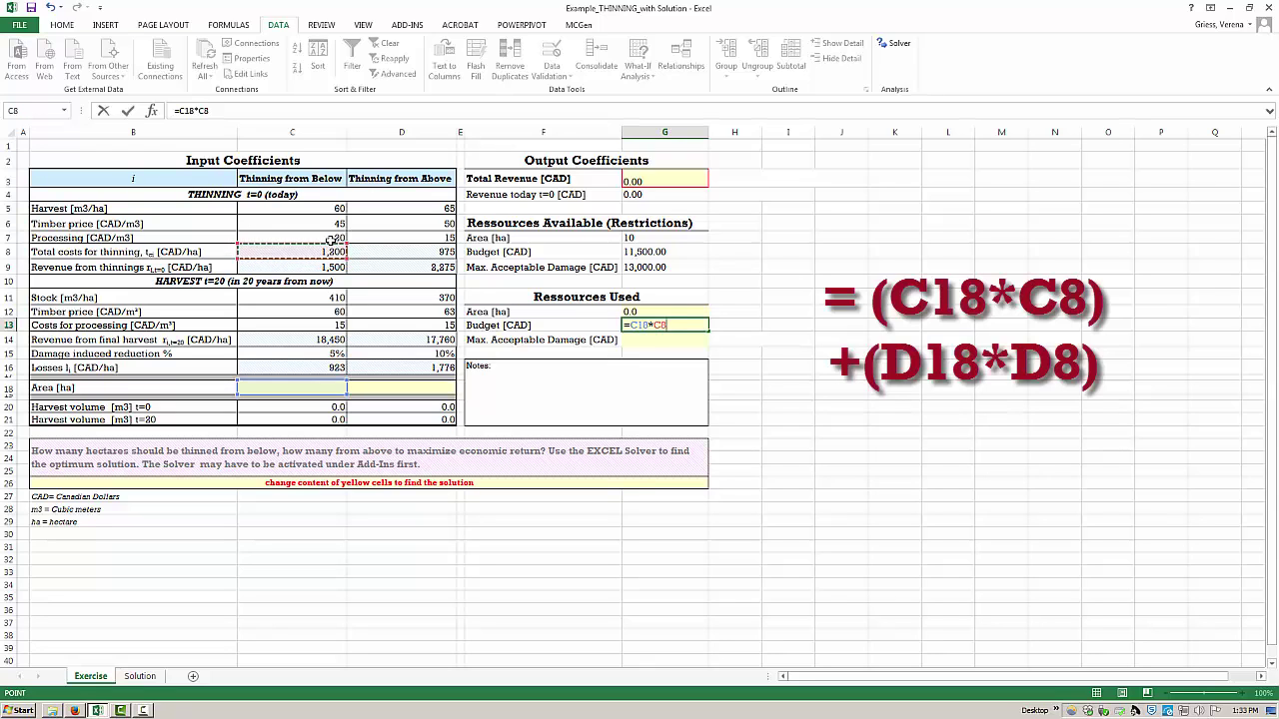
Complete the used Budget formula in G13 as =(C18*C8)+(D18*D8) by adding the thinning-from-above costs, and check the entered formula
text()+()
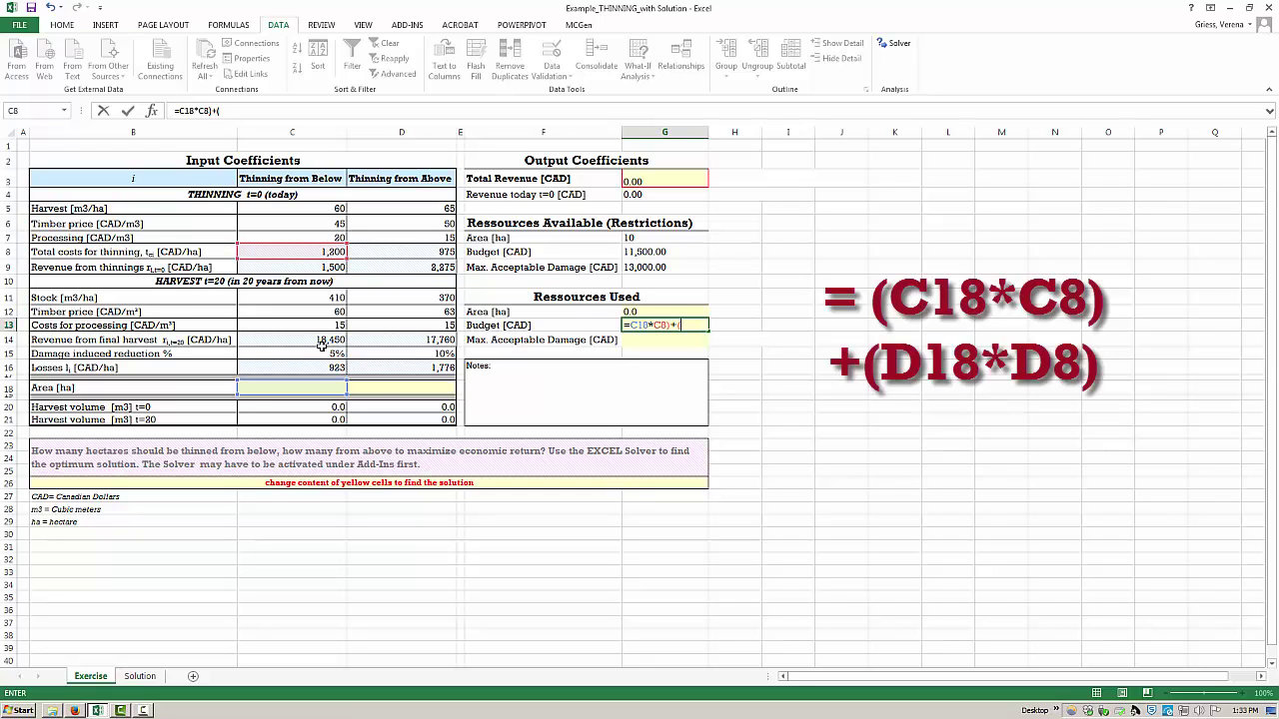
click(386, 387)
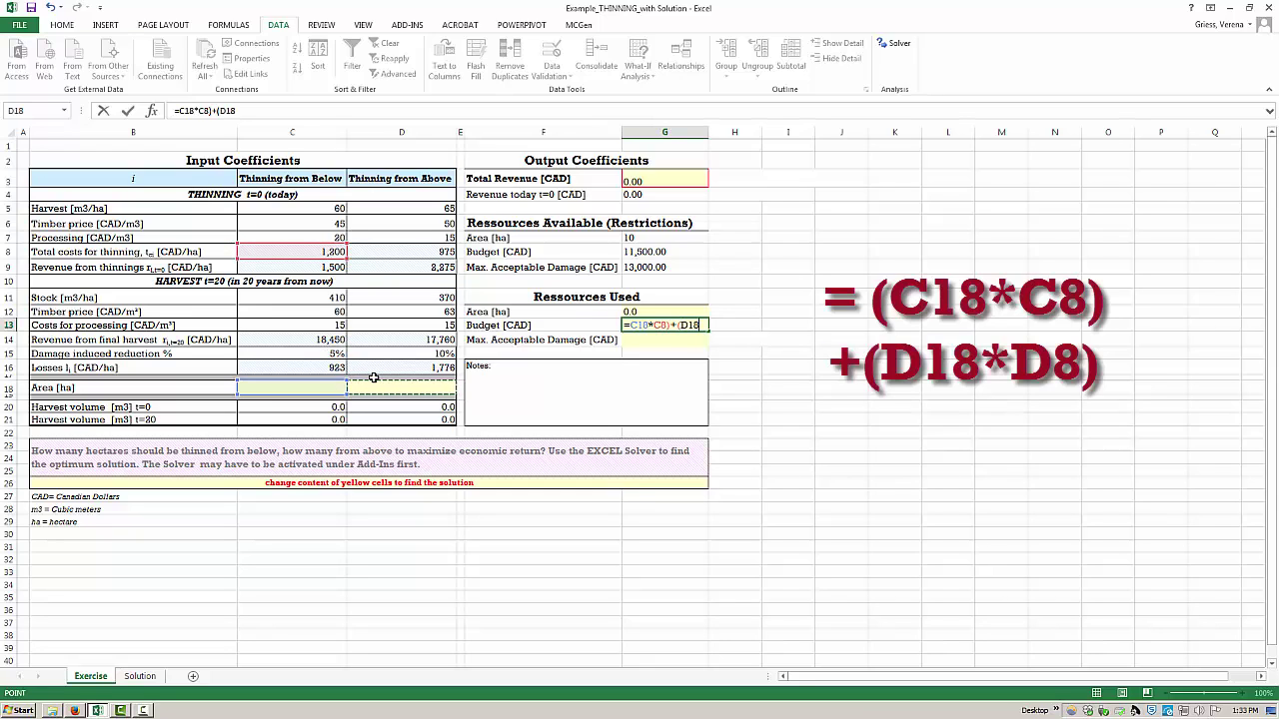
text(*)
click(412, 250)
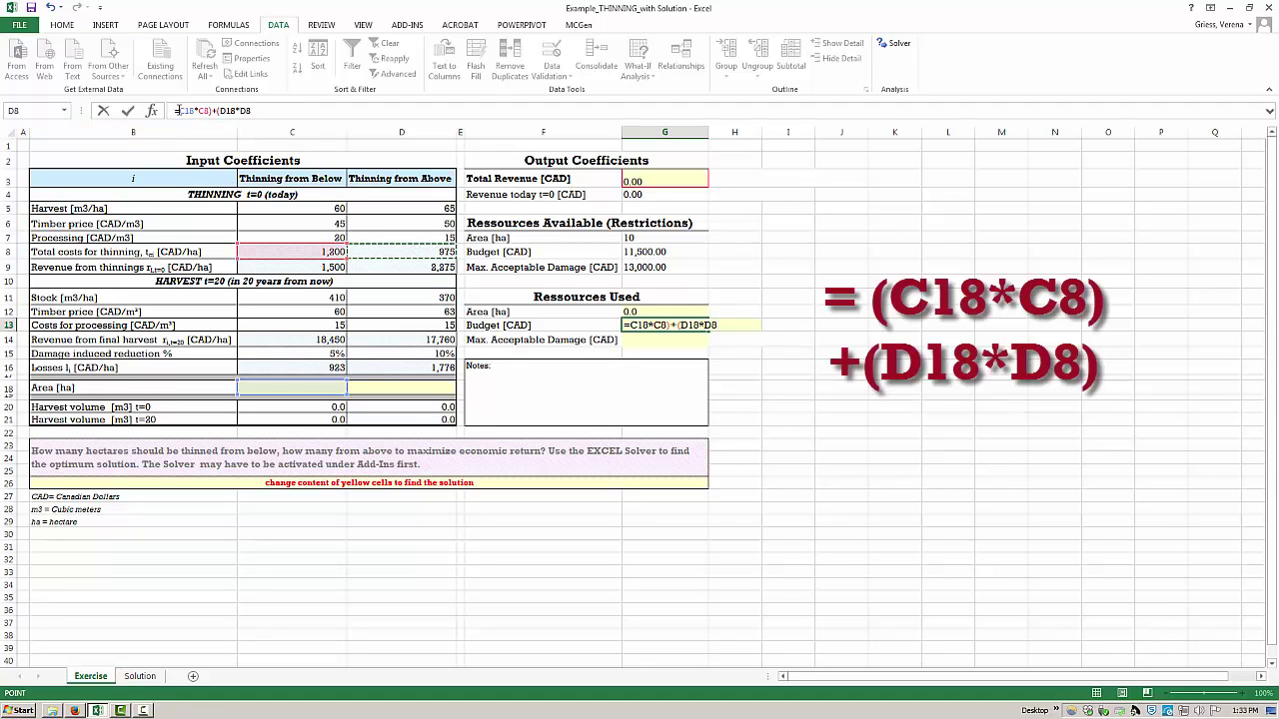
click(176, 110)
text(()
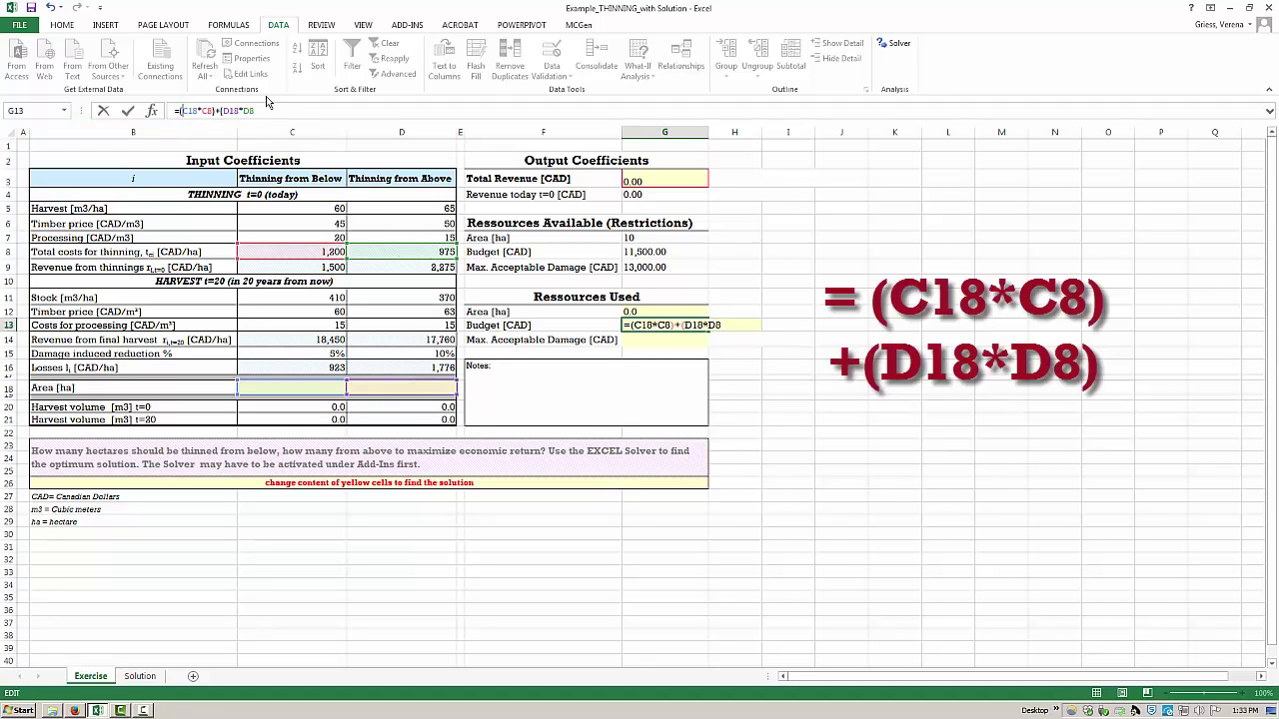
key(Return)
key(Return)
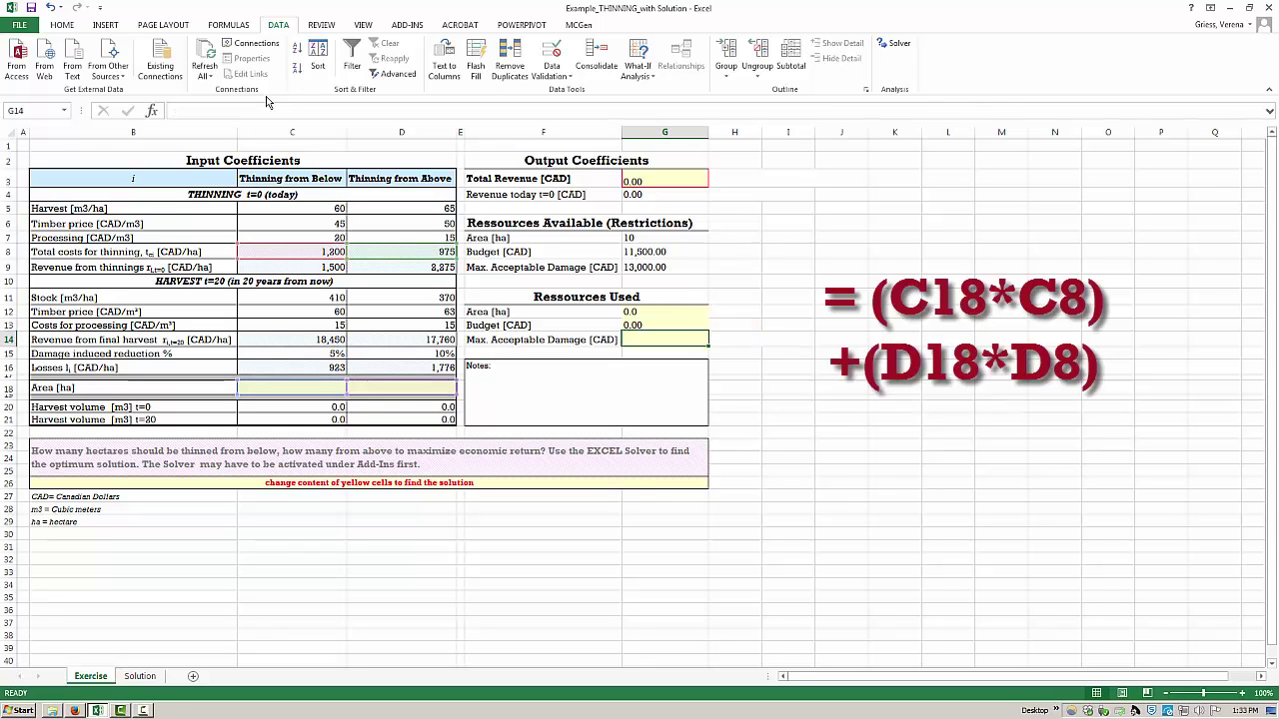
click(635, 326)
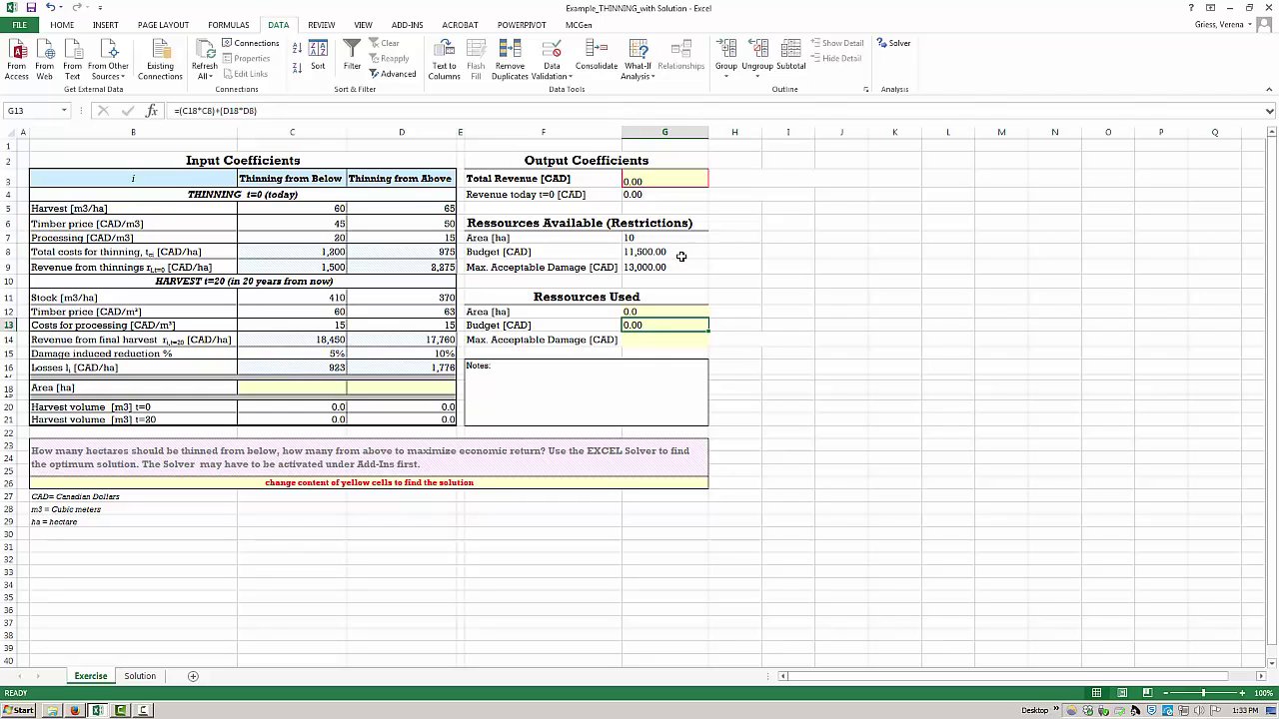
Start the used Max. Acceptable Damage formula in G14 with the thinning-from-below losses, =(C18*C16)
click(676, 334)
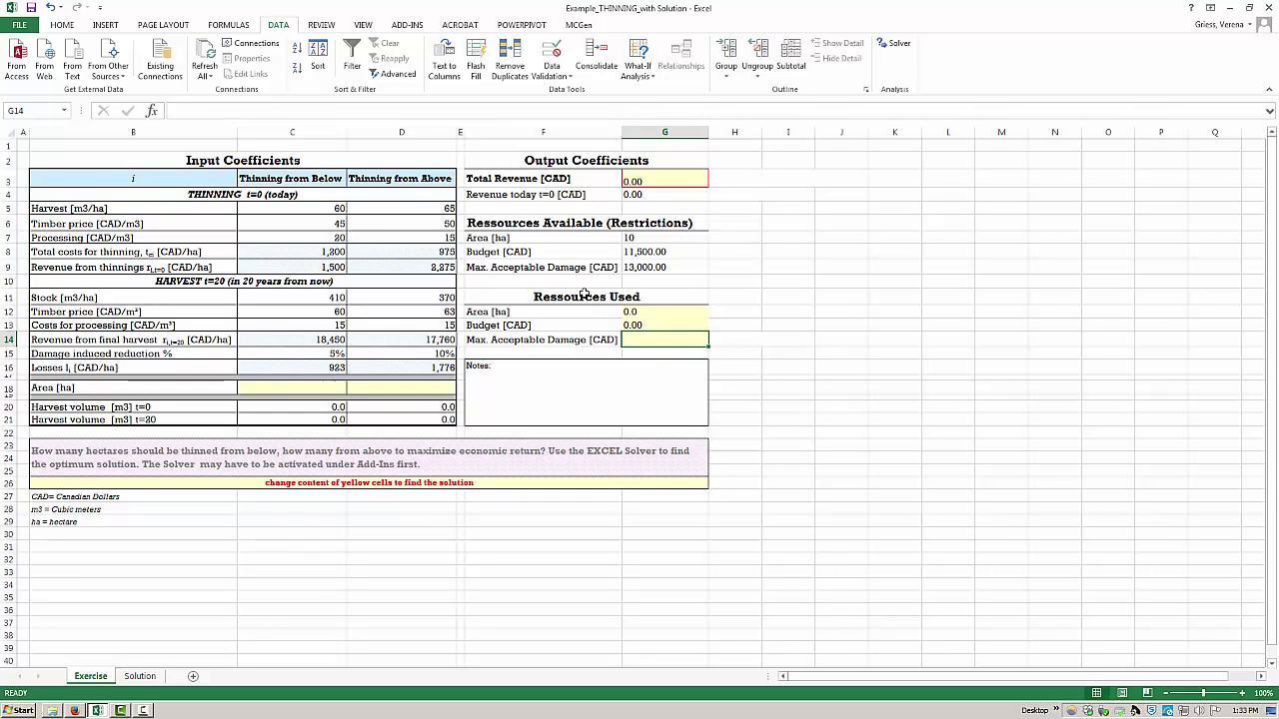
click(231, 111)
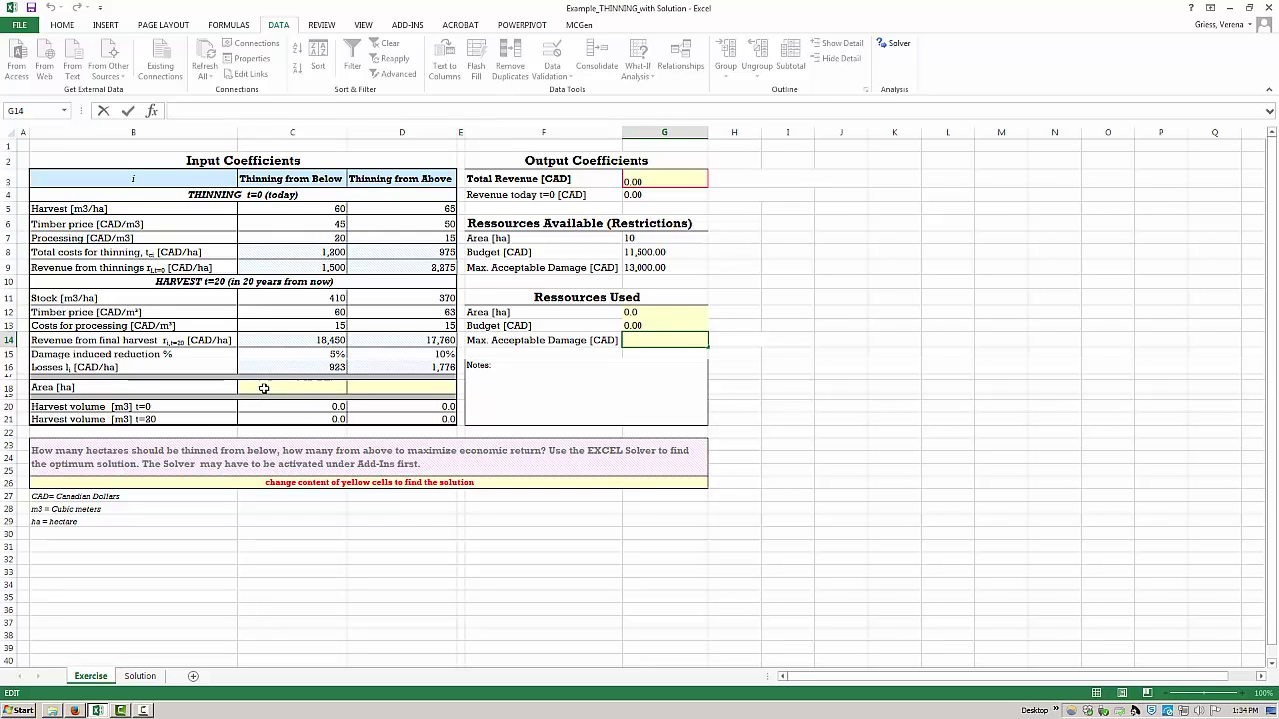
text(=)
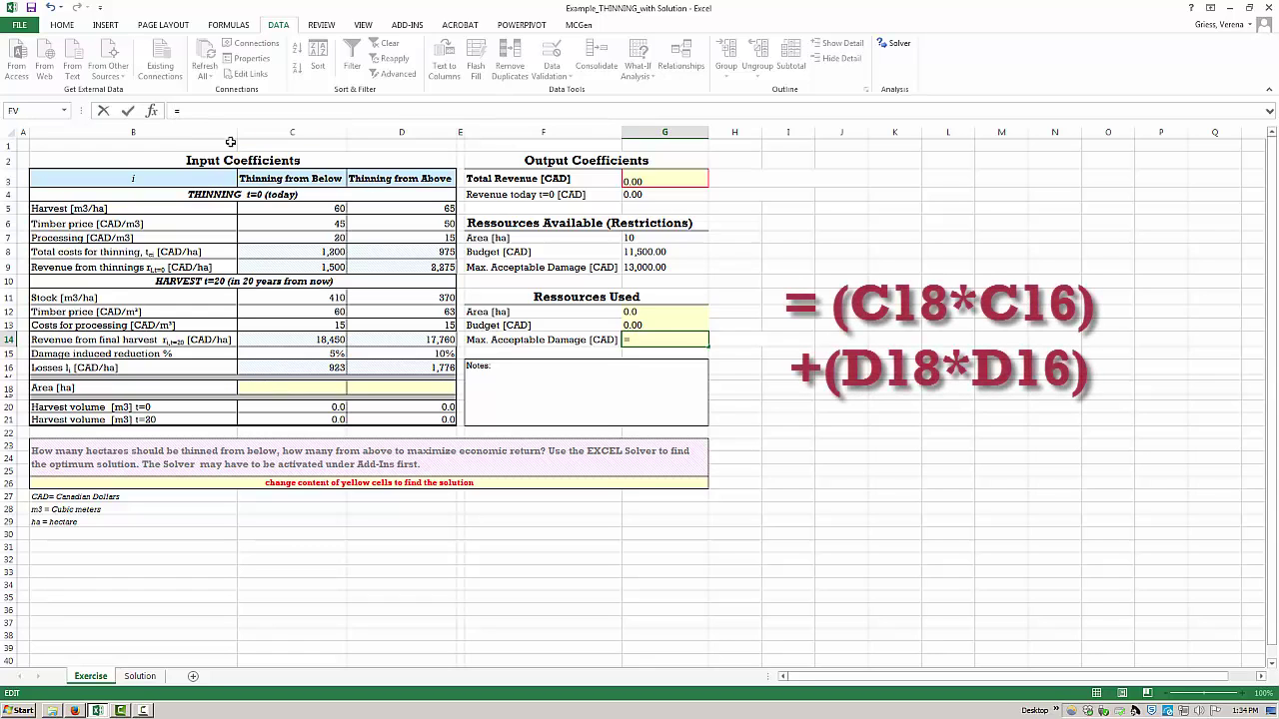
click(326, 386)
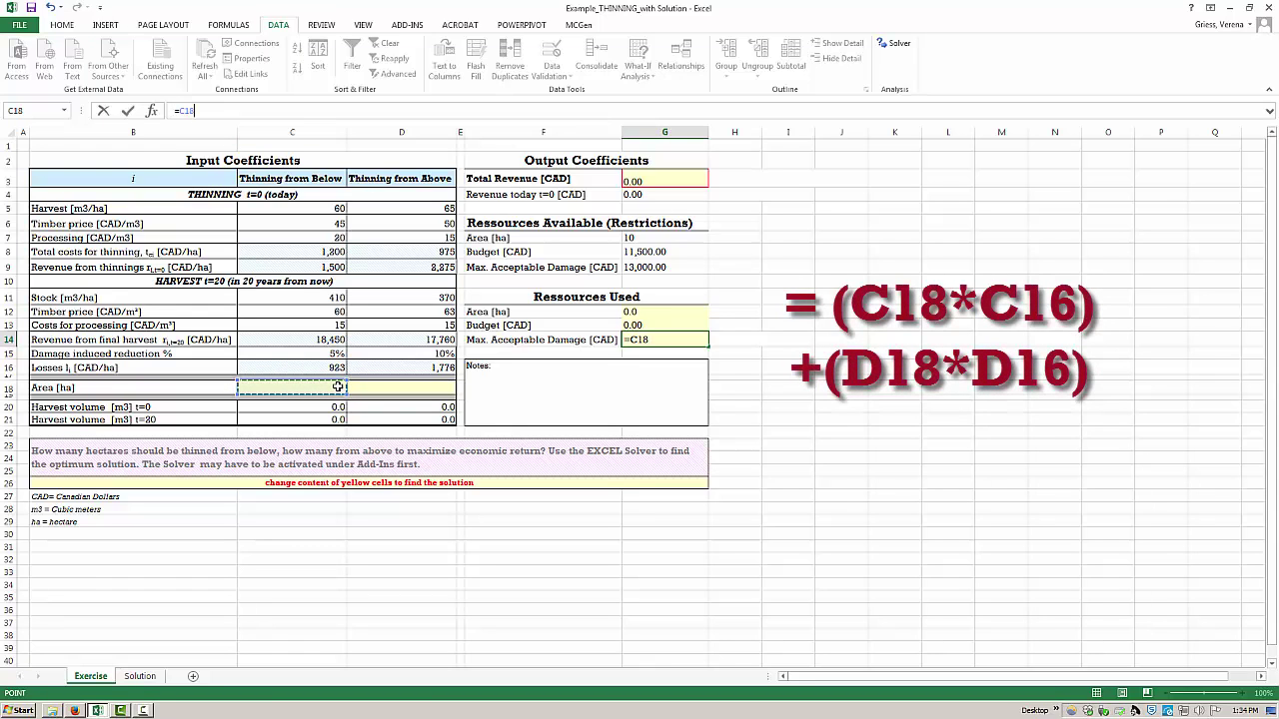
text(*)
click(338, 368)
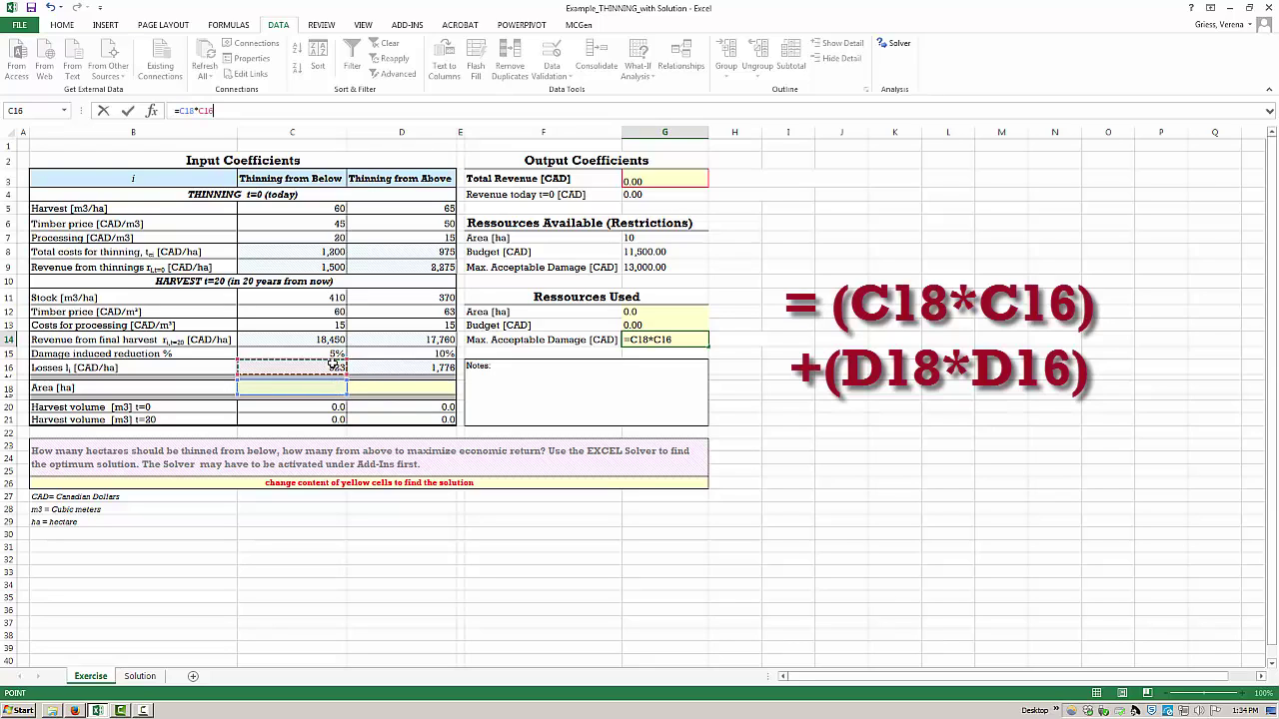
text())
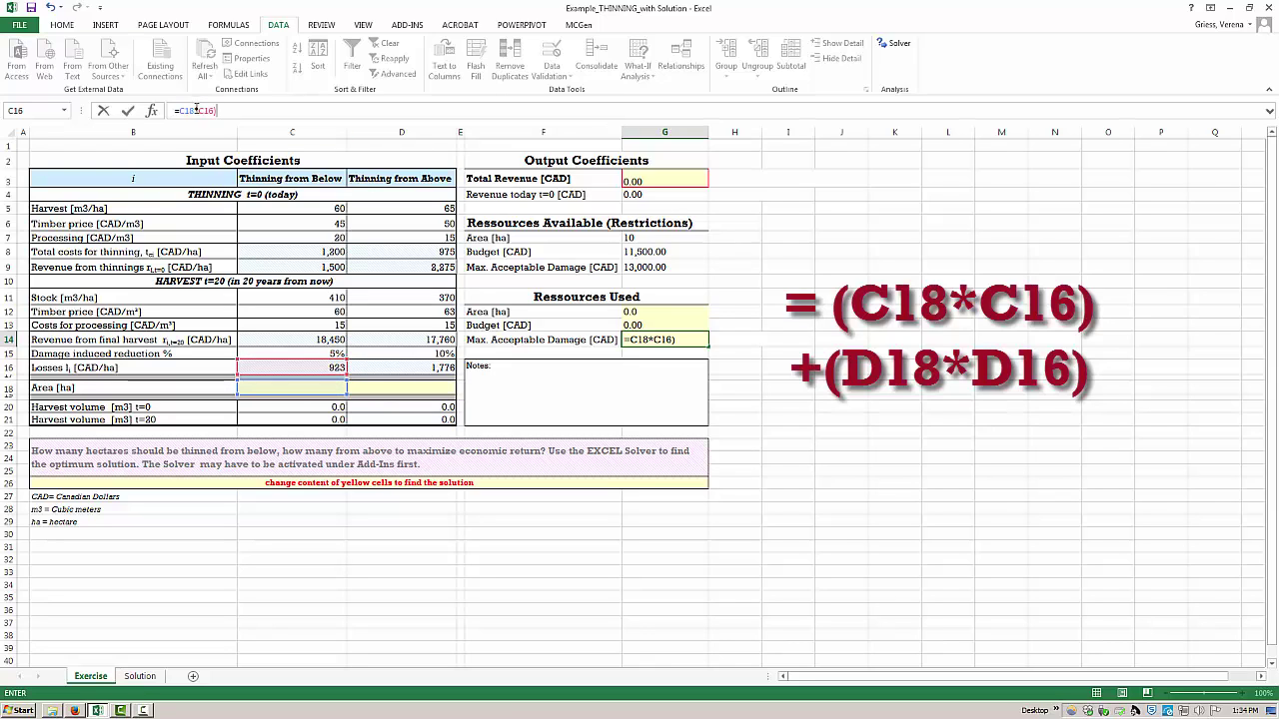
click(180, 111)
text(()
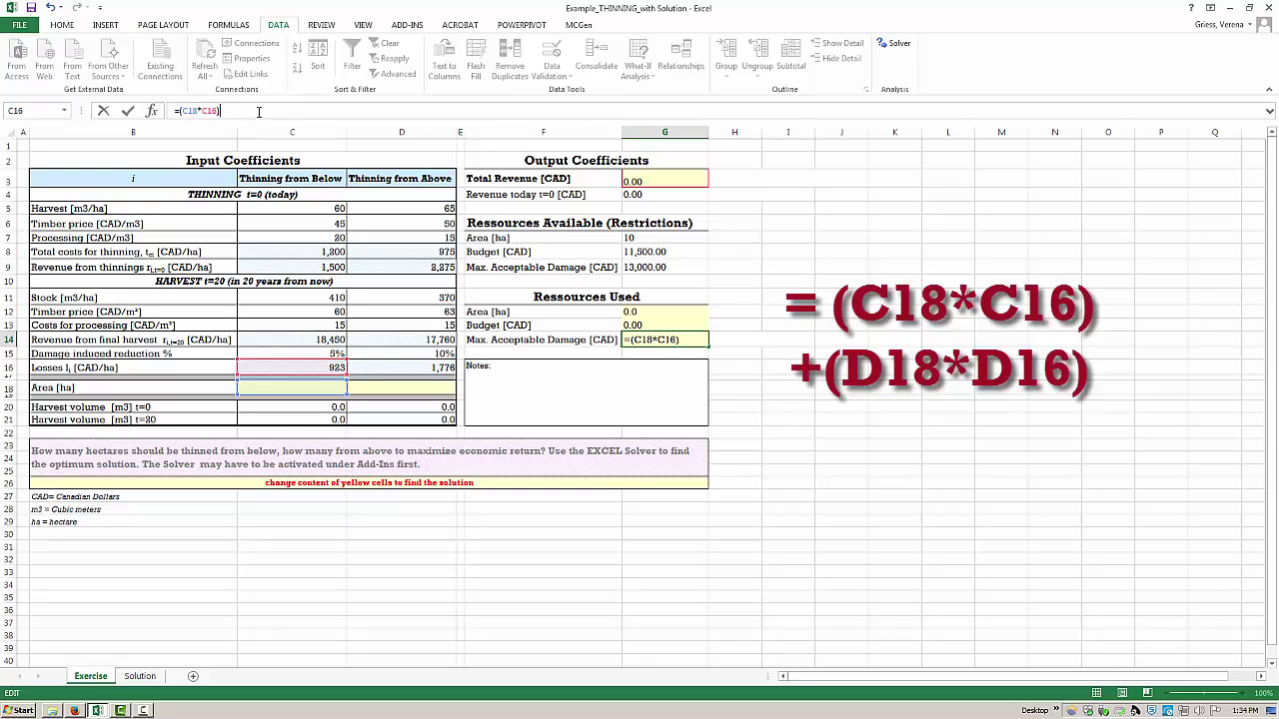
Complete the used Max. Acceptable Damage formula in G14 with the thinning-from-above losses, +(D18*D16)
text(+)
click(393, 387)
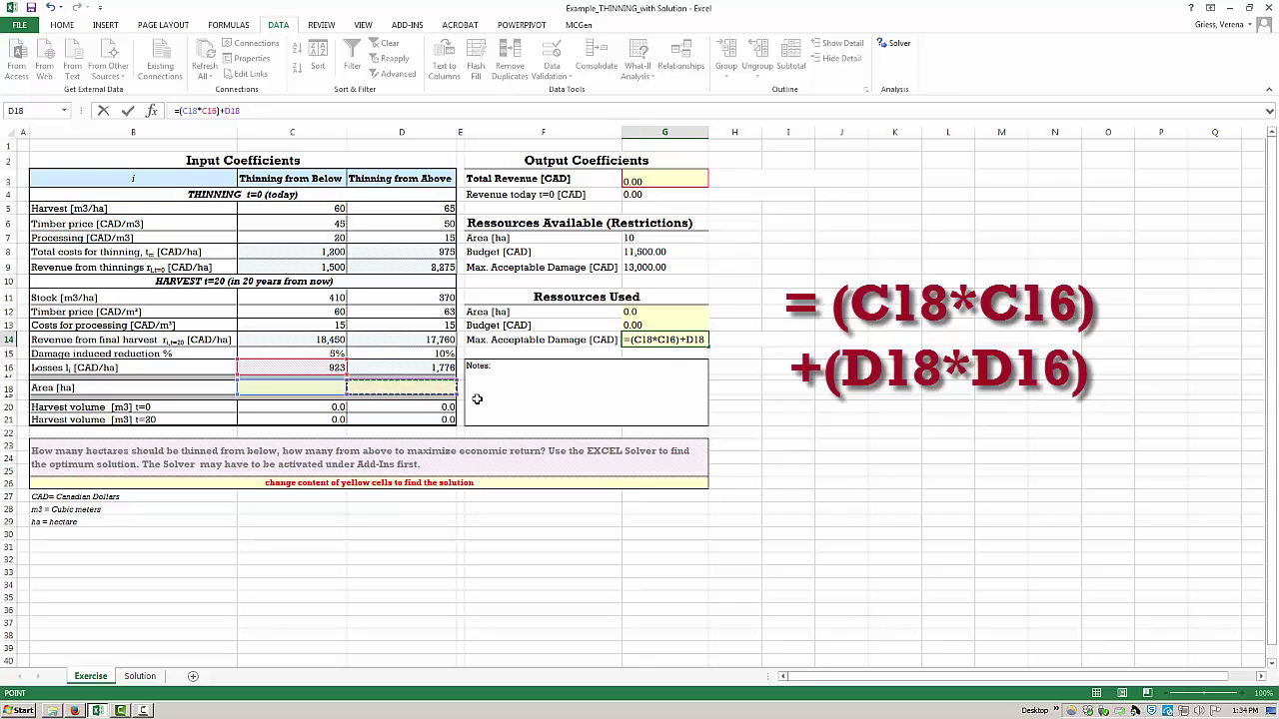
key(Left)
key(Right)
click(224, 109)
text((C18*)
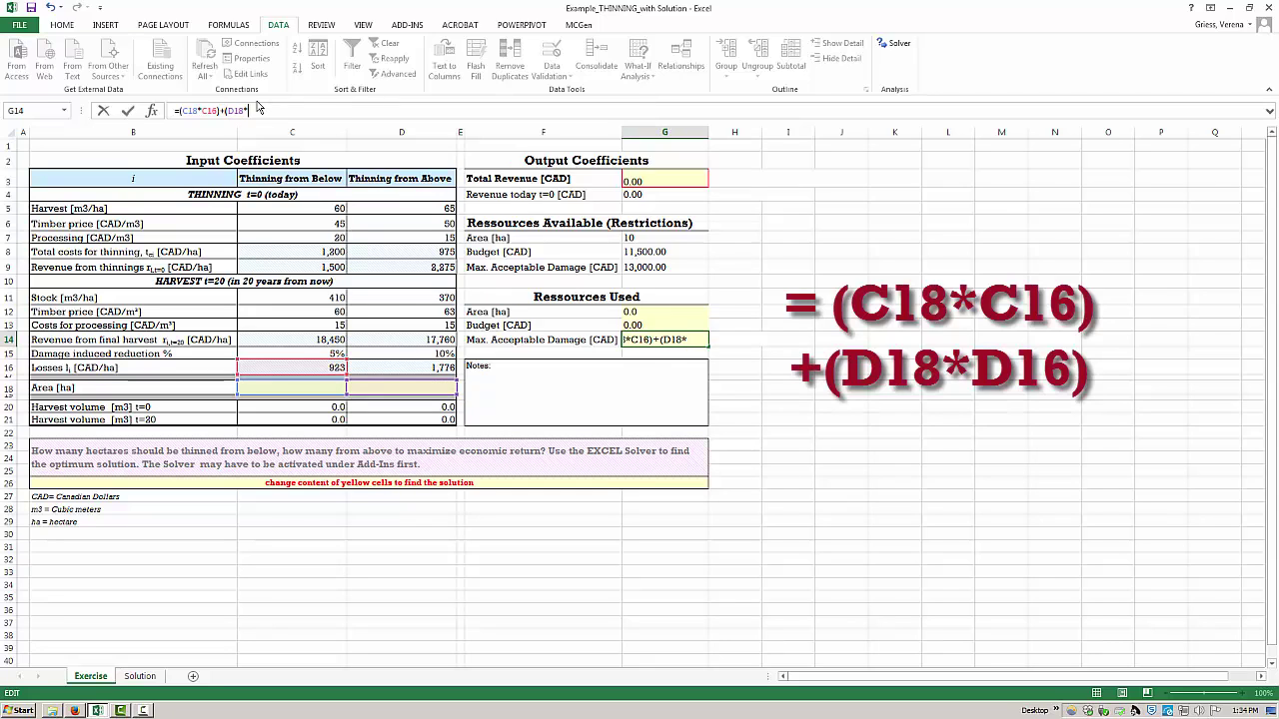
click(439, 367)
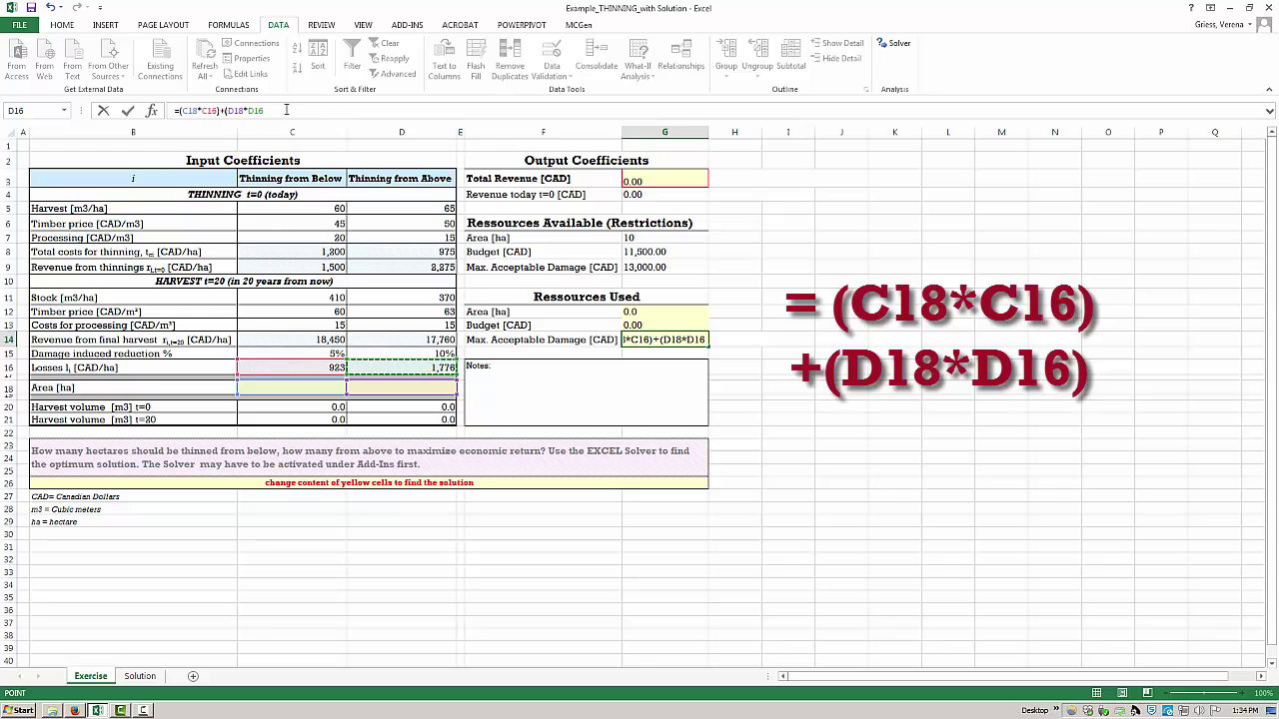
key(Return)
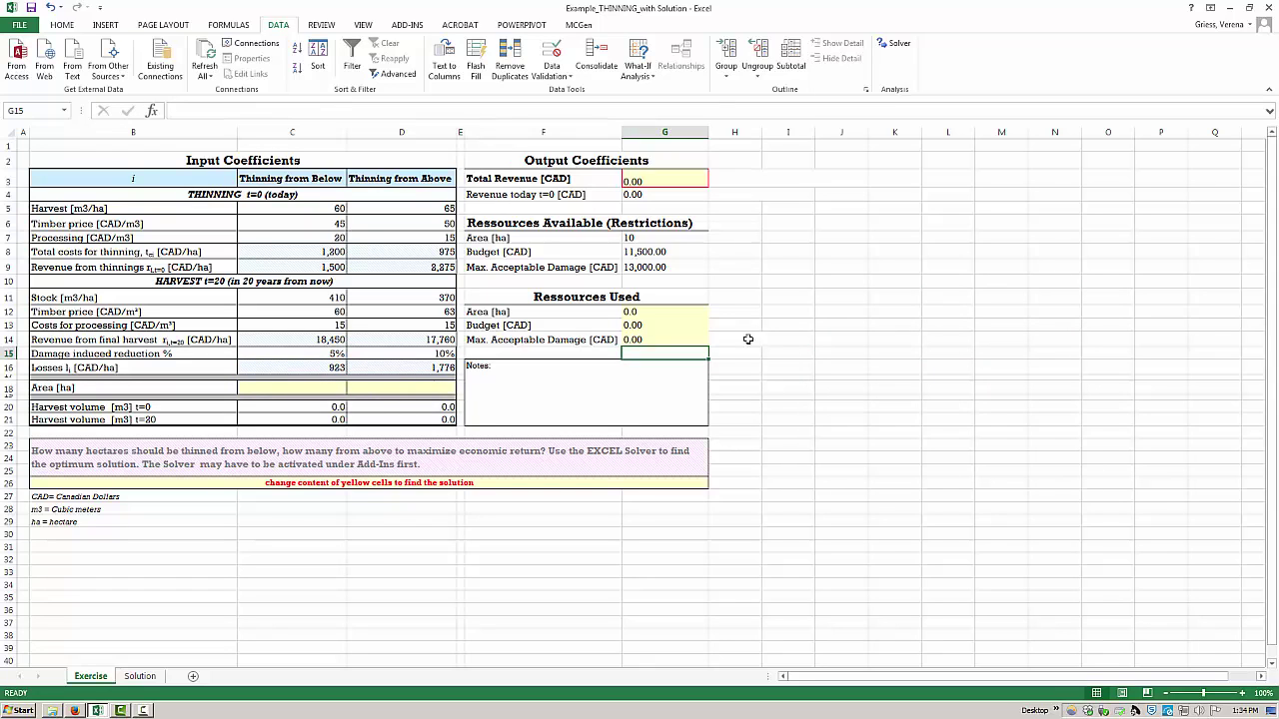
click(765, 299)
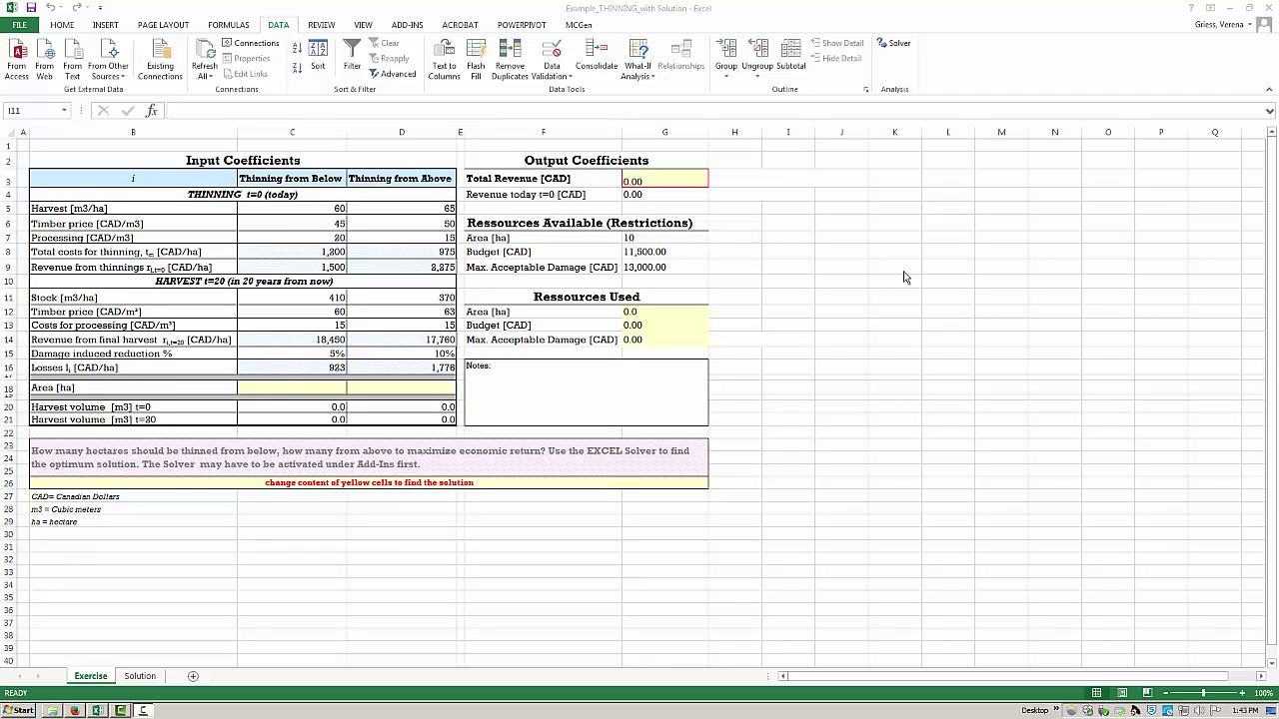
Open Solver and set the Total Revenue cell G3 as the objective
click(899, 45)
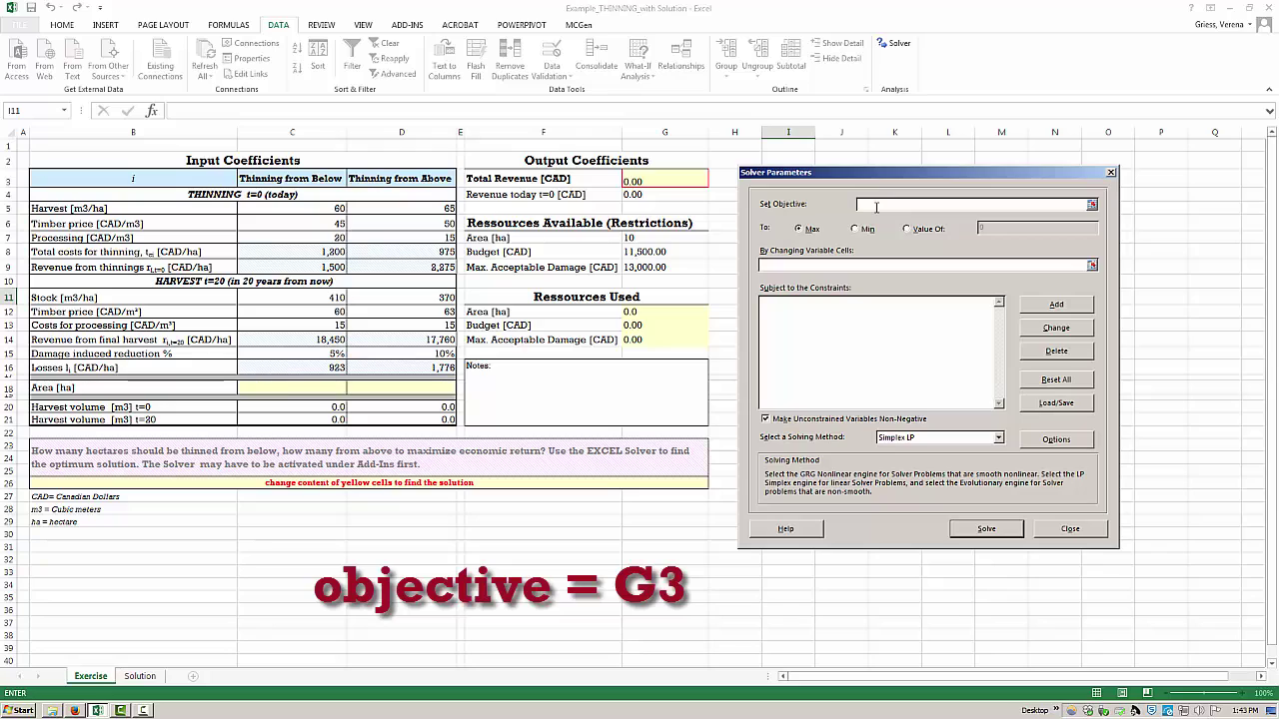
click(1092, 206)
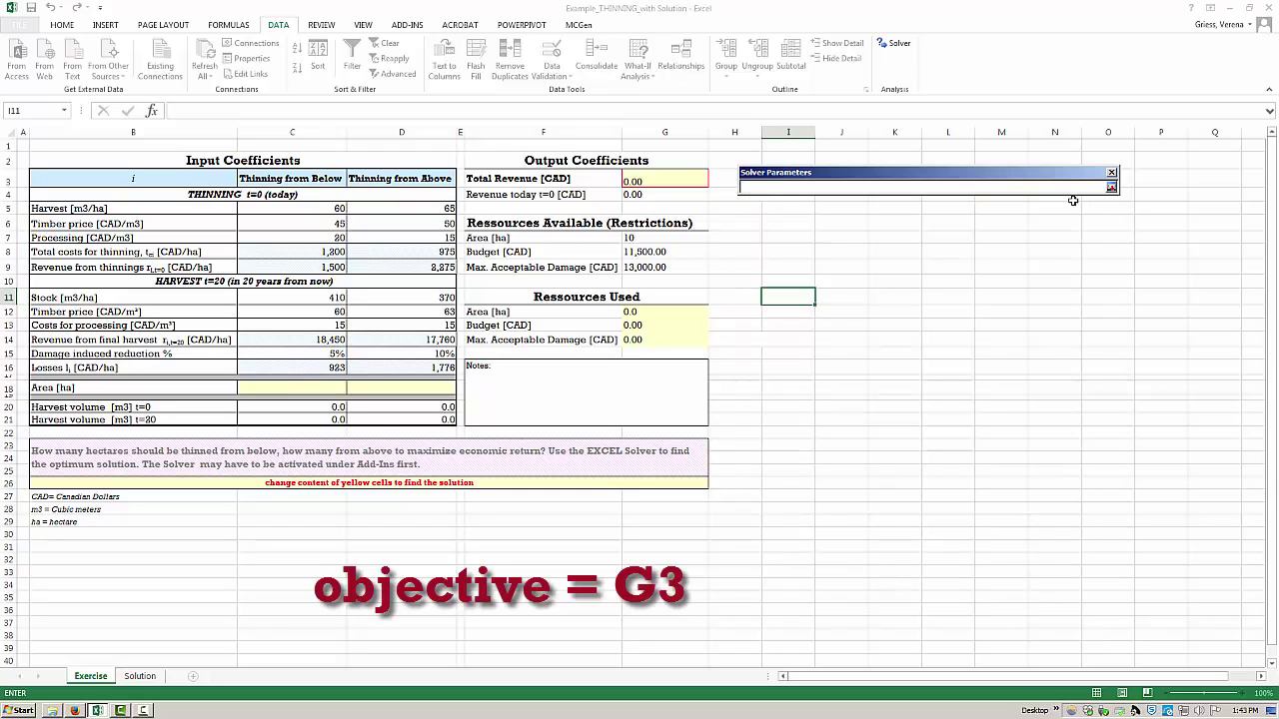
click(668, 180)
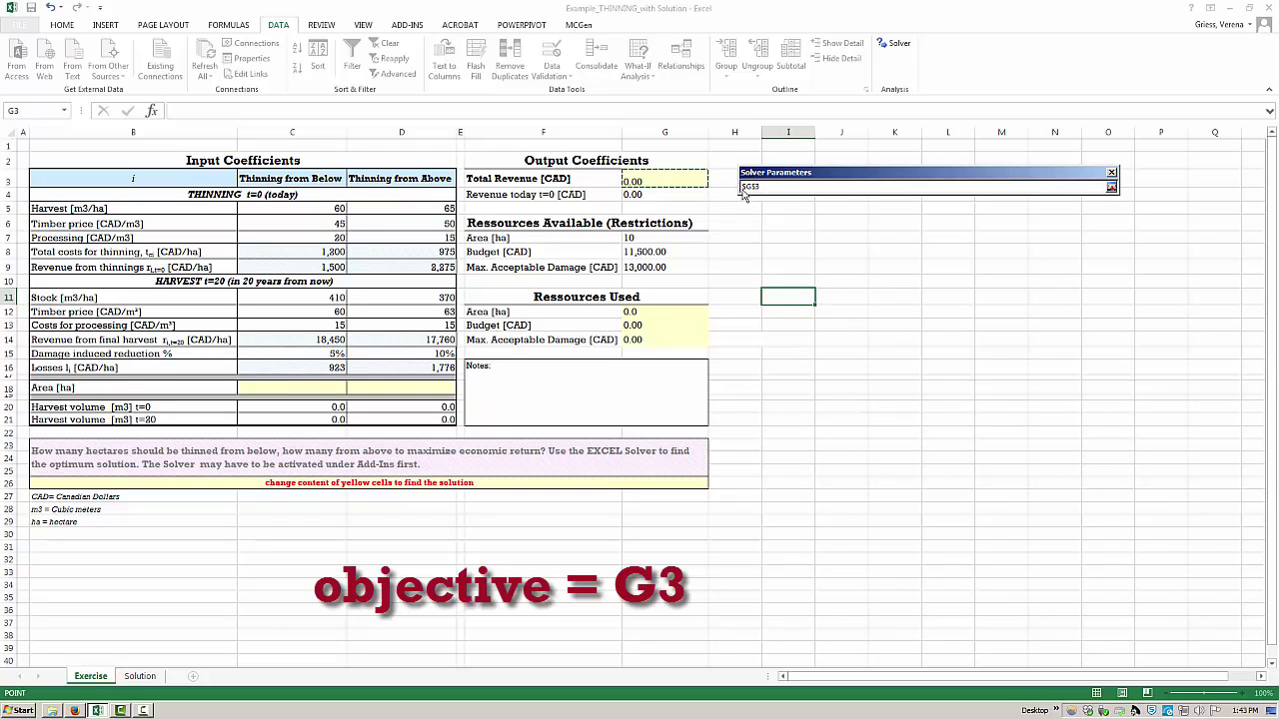
key(Return)
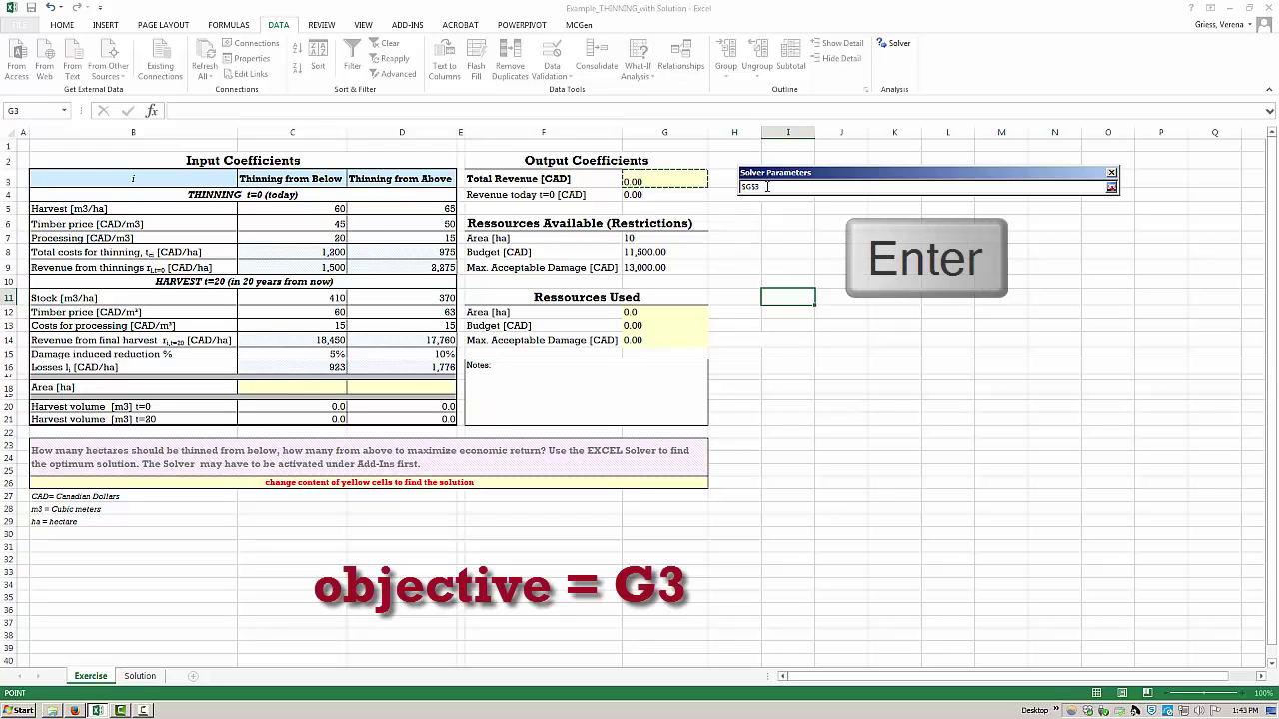
key(Return)
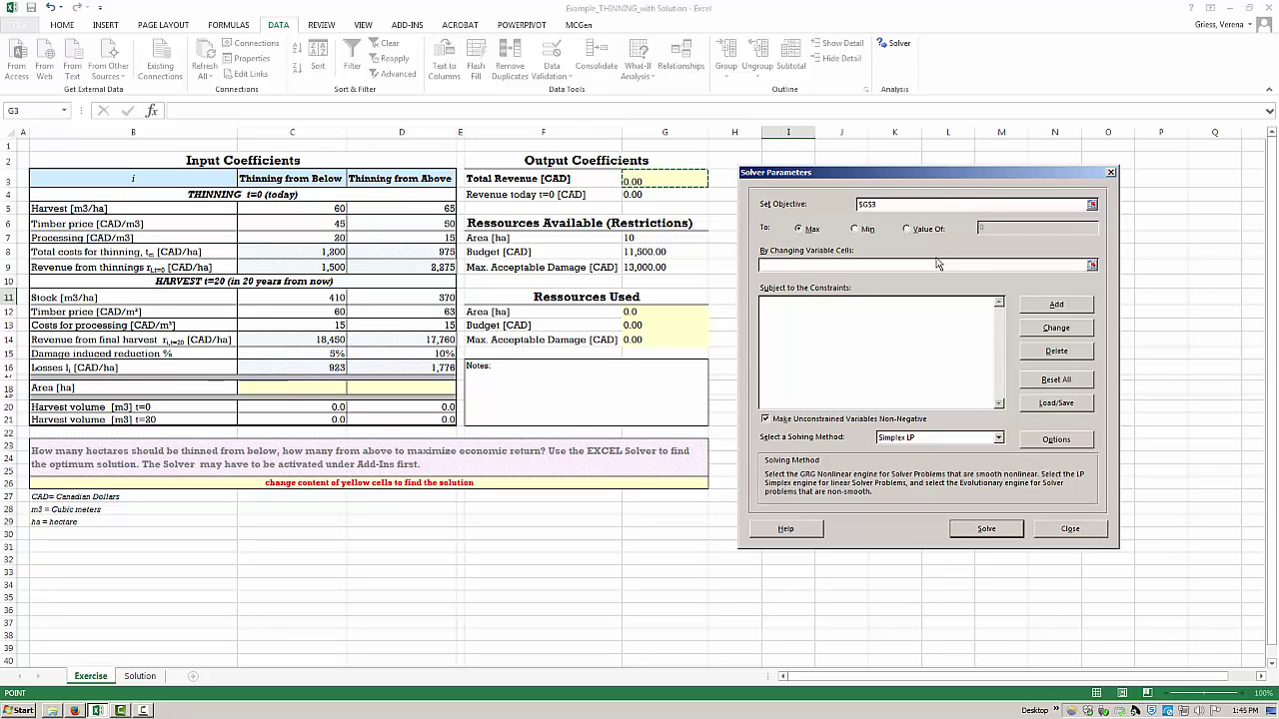
Set the two thinning area cells C18:D18 as Solver's changing variable cells
click(1087, 265)
click(1092, 266)
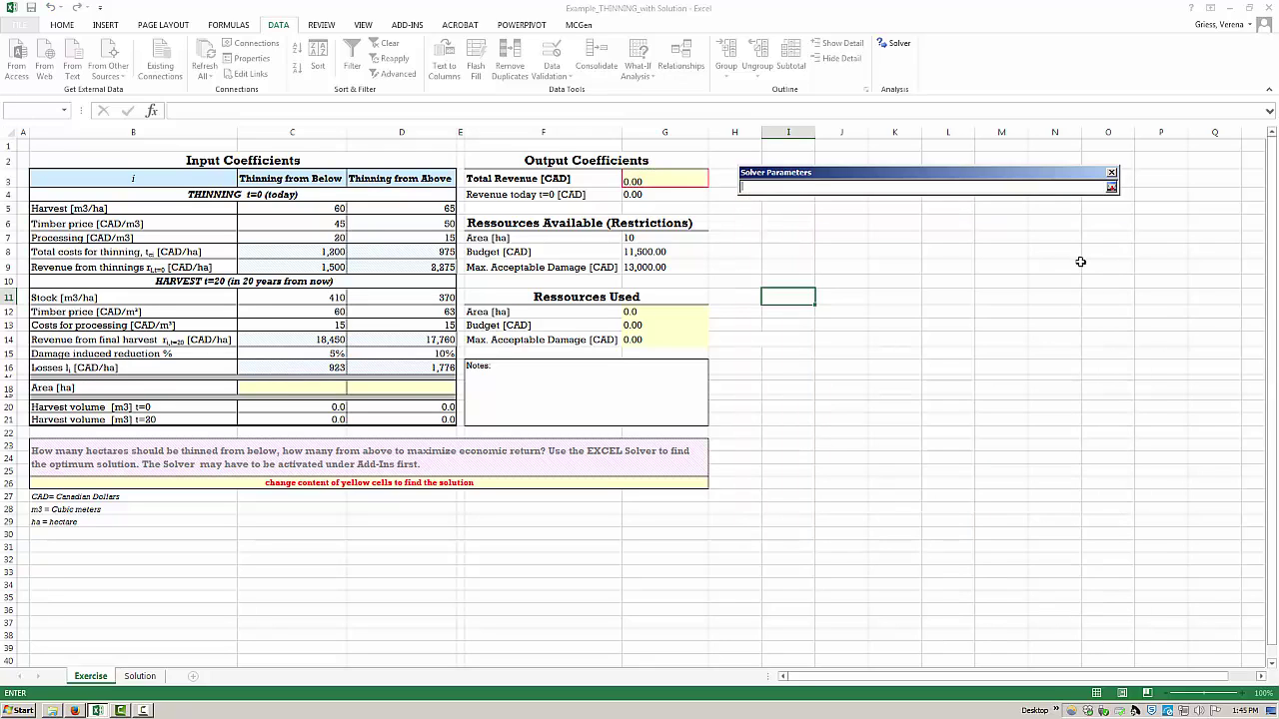
drag(286, 388, 378, 389)
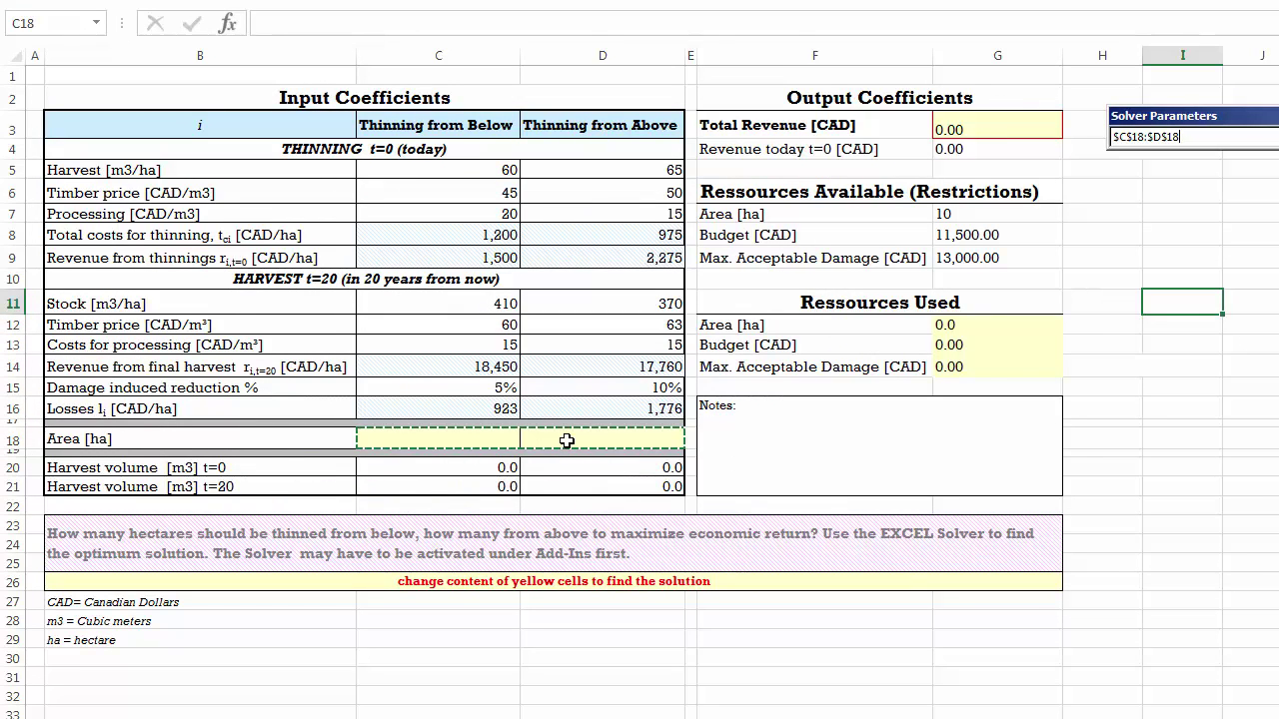
key(Return)
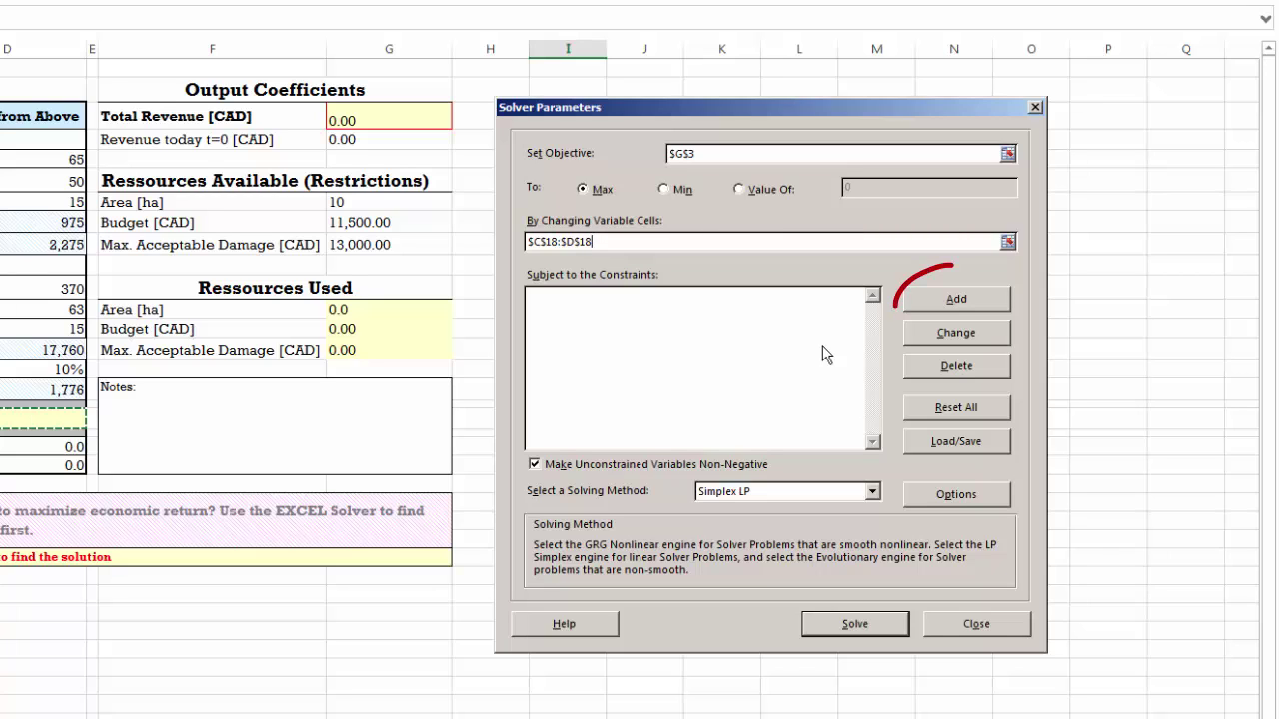
Add a Solver constraint that the used area in G12 is less than or equal to the available area in G7
click(961, 295)
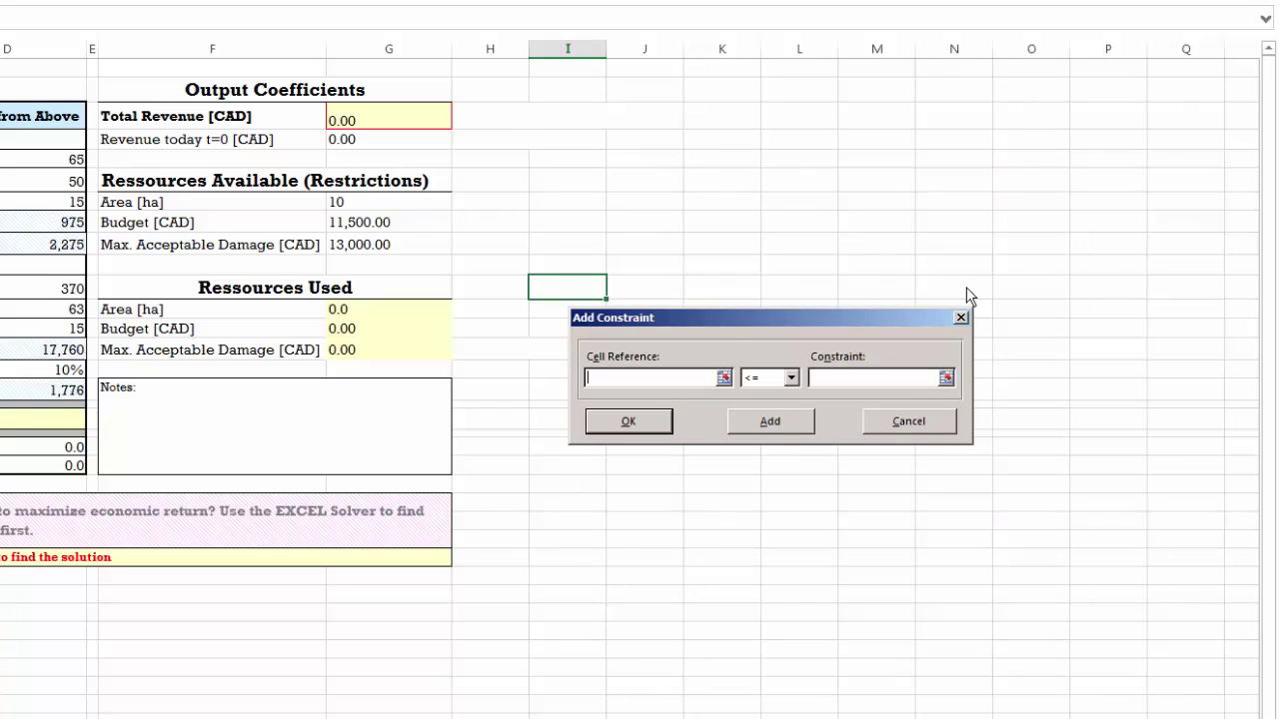
drag(722, 319, 674, 240)
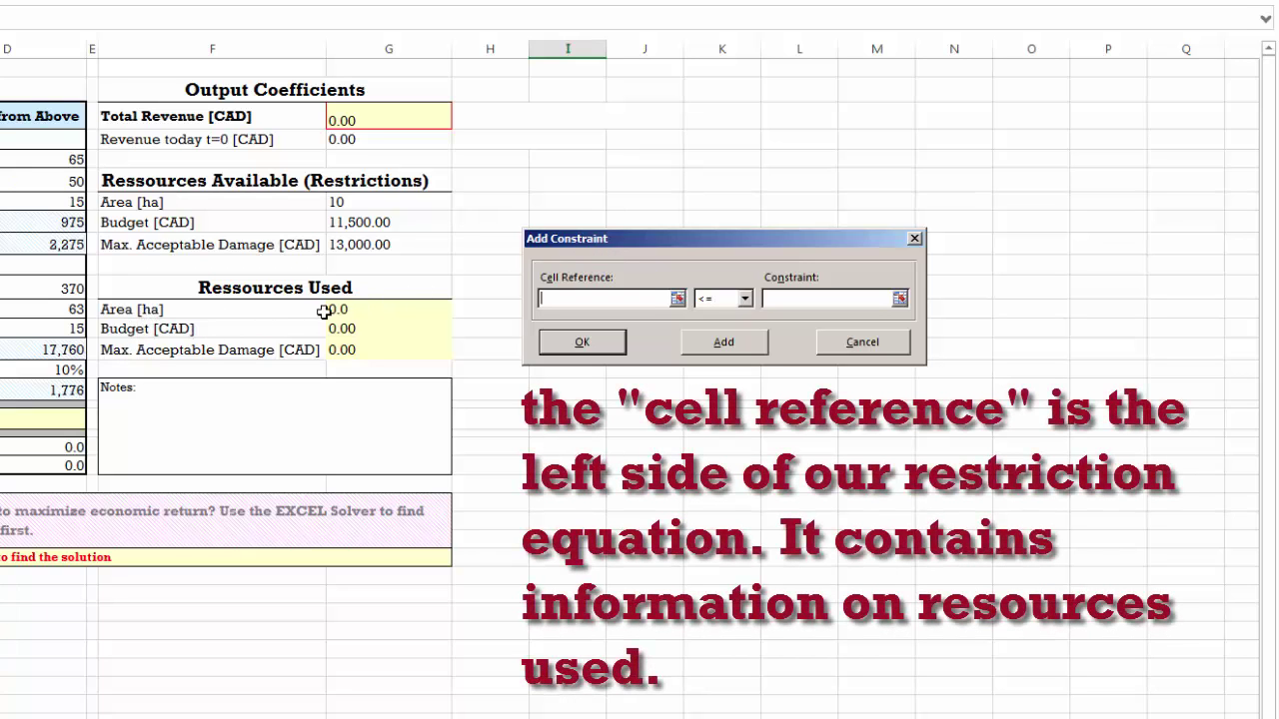
click(364, 308)
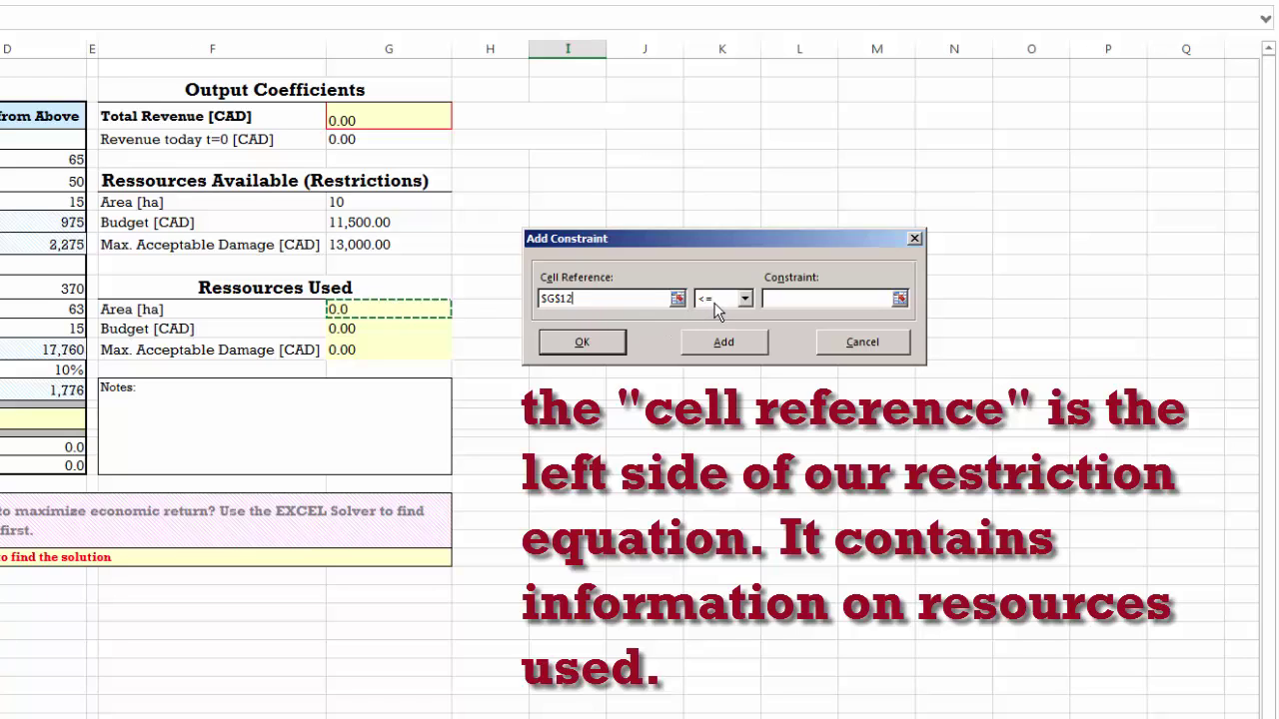
click(900, 298)
click(343, 205)
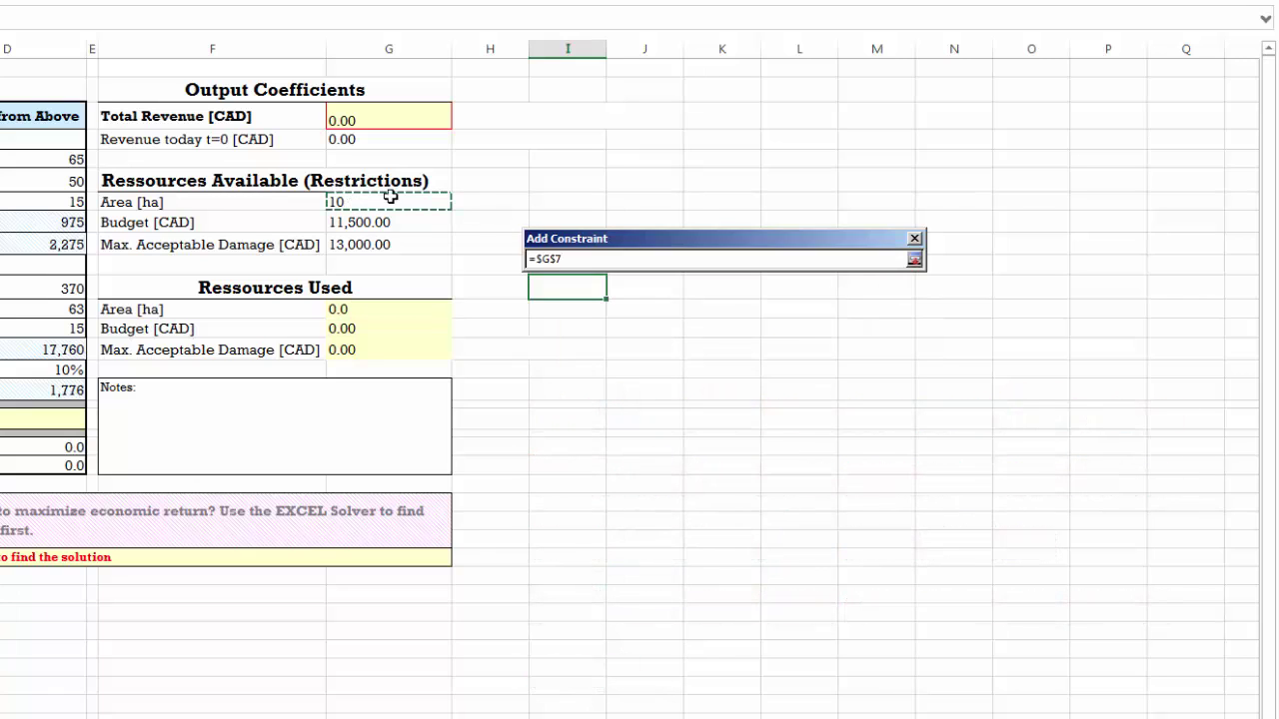
key(Return)
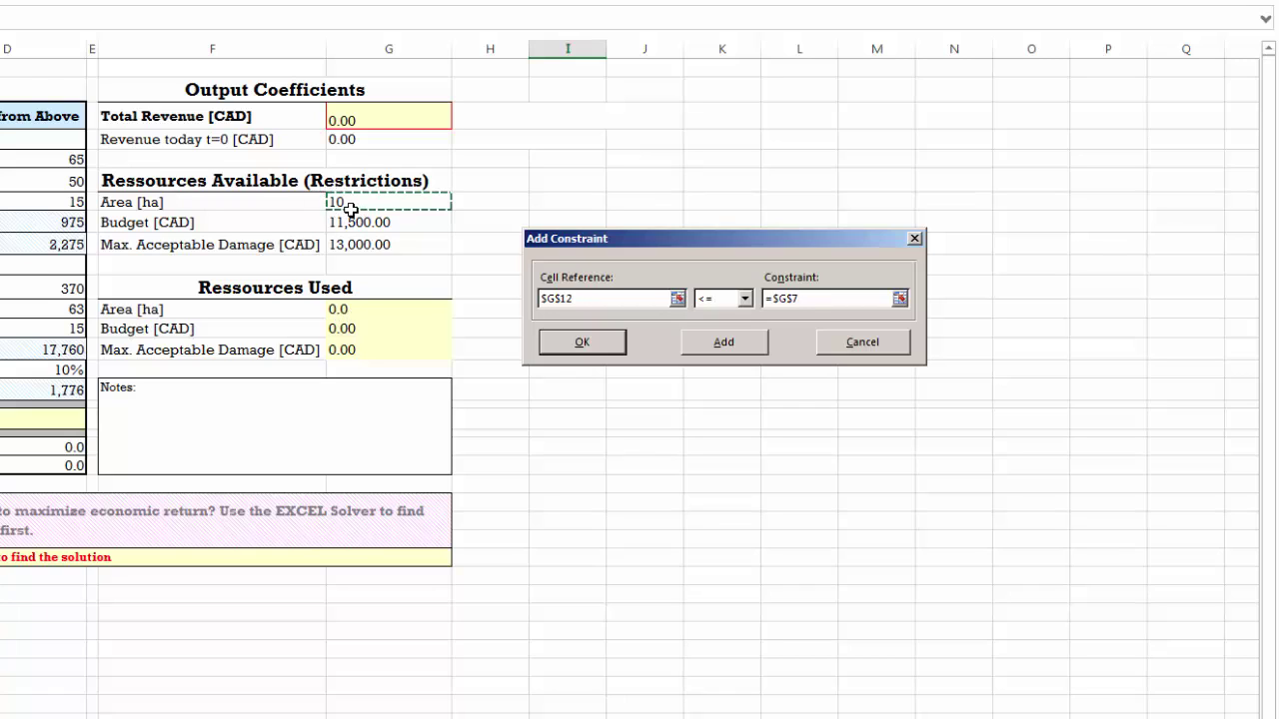
click(733, 347)
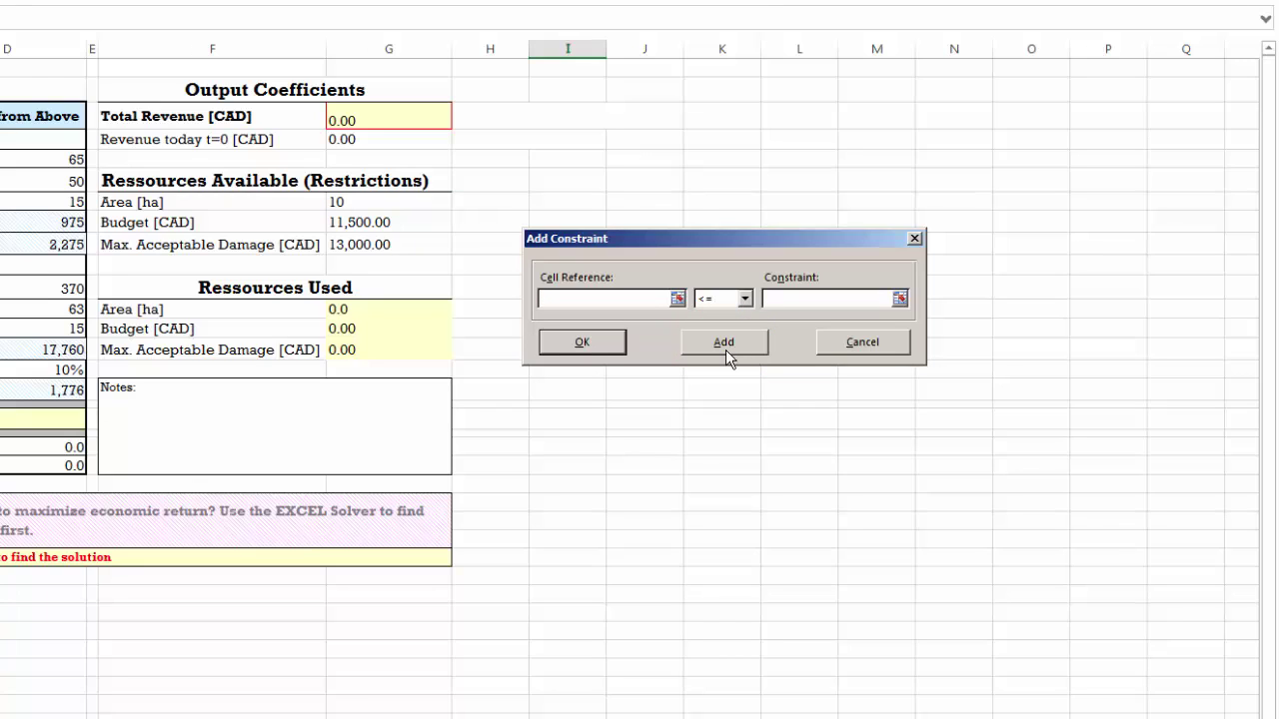
Add a constraint that the used budget in G13 is less than or equal to the available budget in G8
click(364, 334)
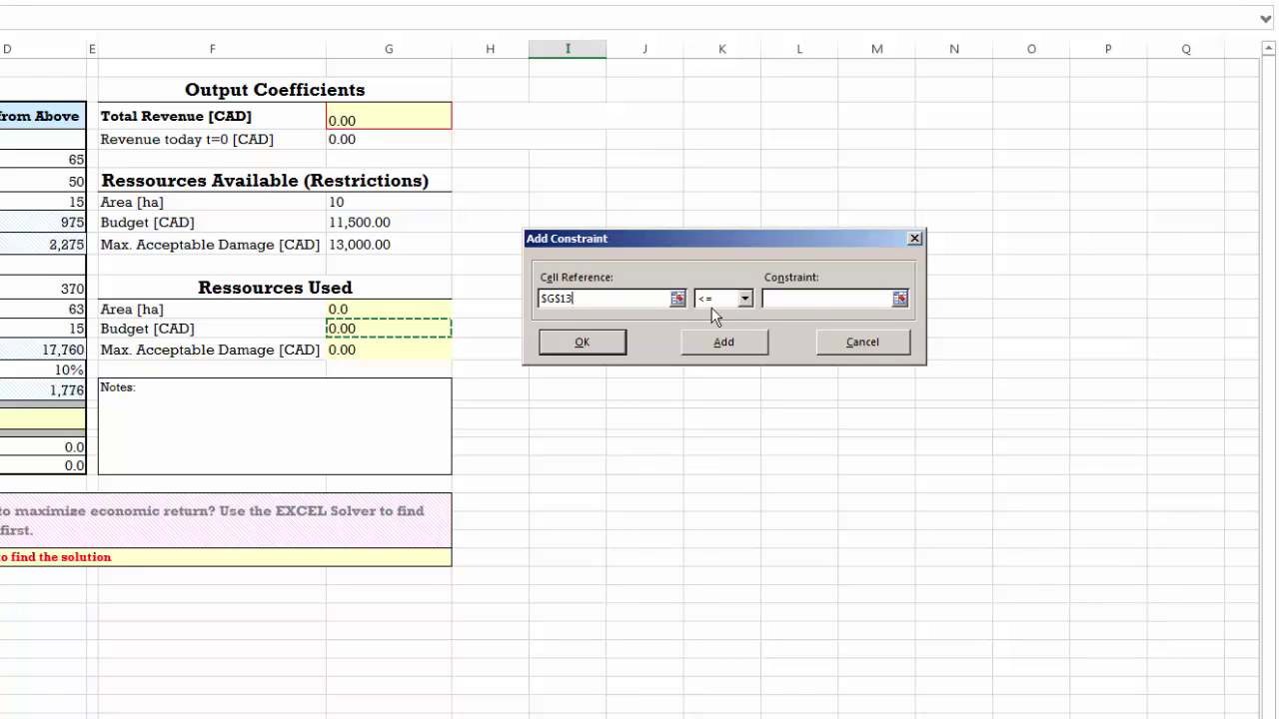
click(865, 298)
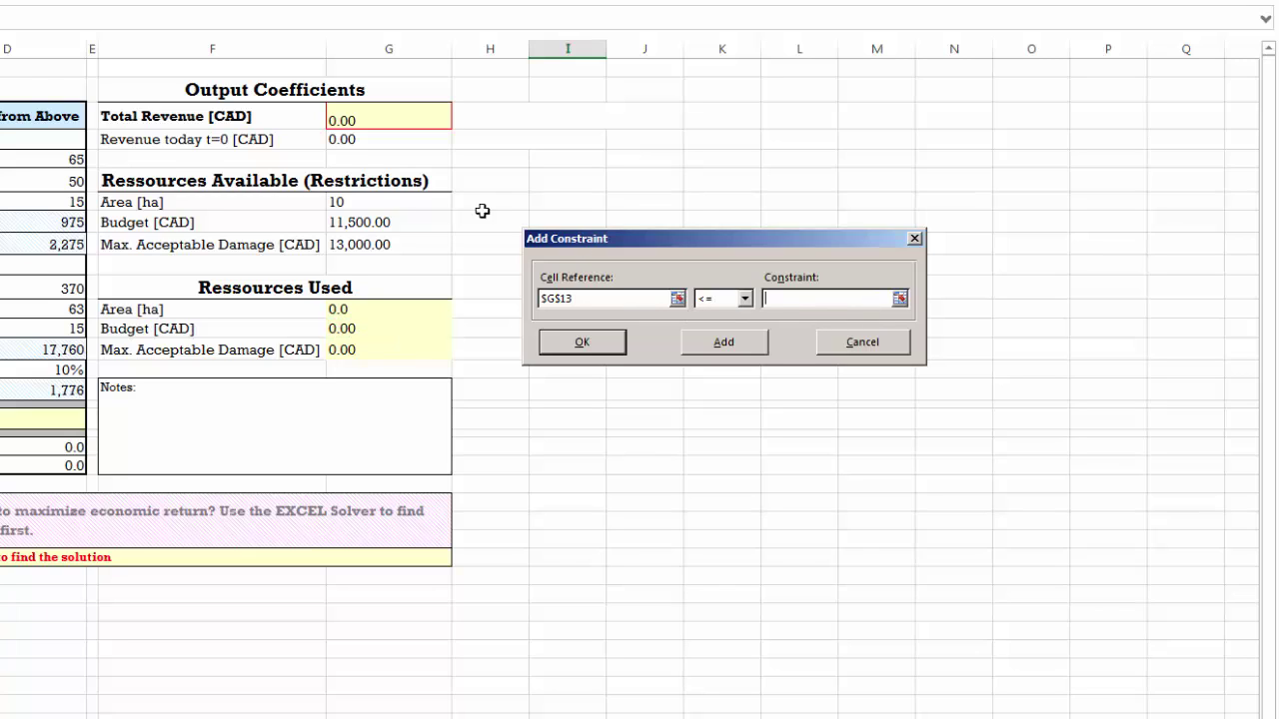
click(386, 218)
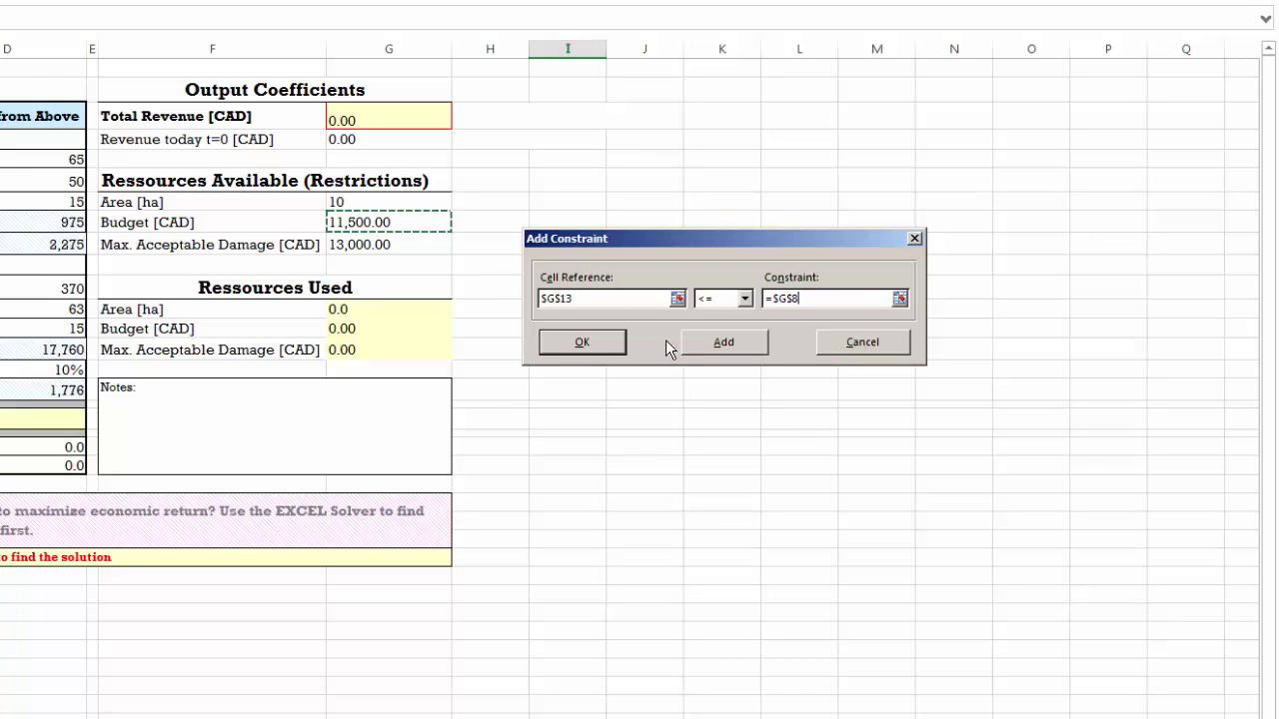
click(723, 345)
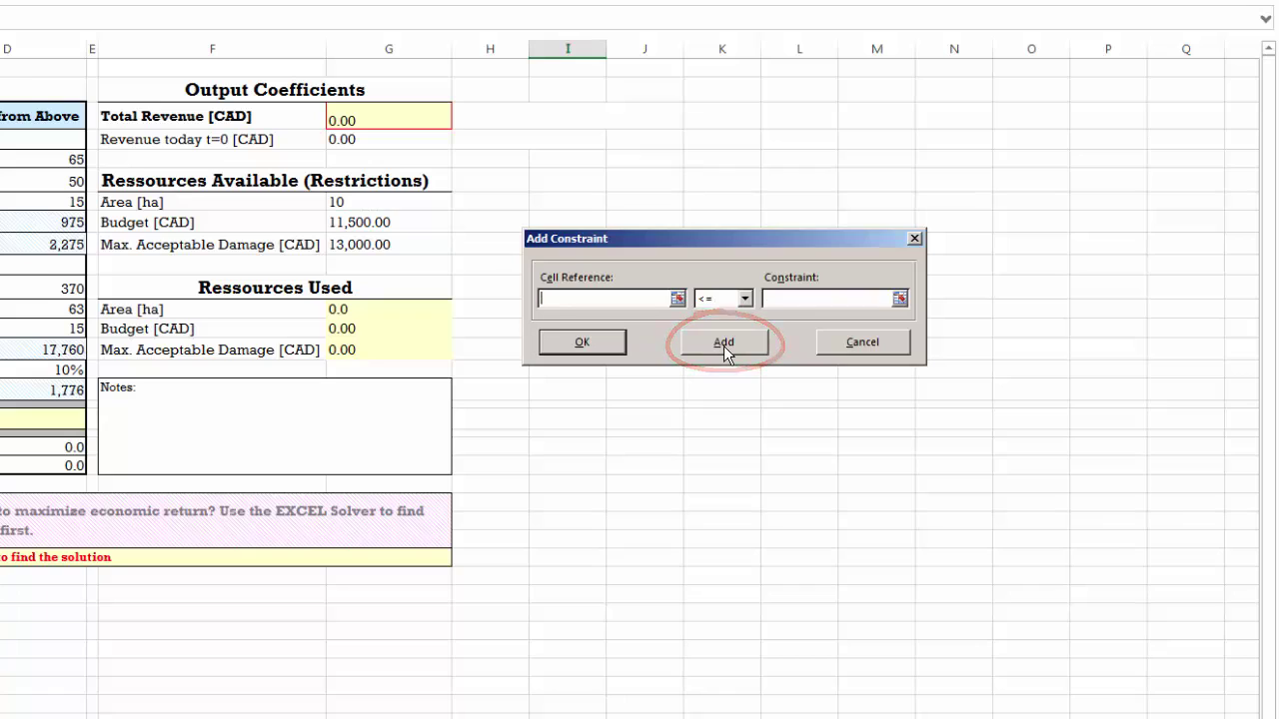
Add the final constraint that the used damage in G14 is <= the Max. Acceptable Damage in G9, and return to the Solver parameters
click(360, 350)
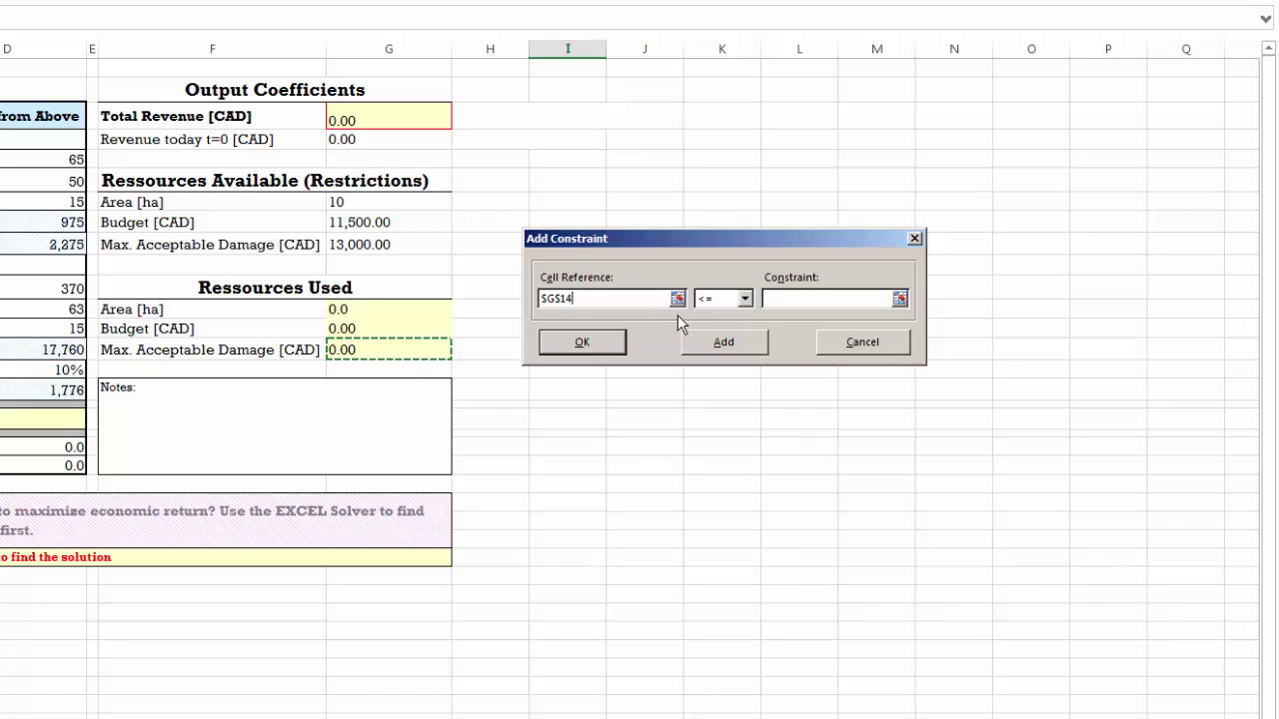
click(370, 243)
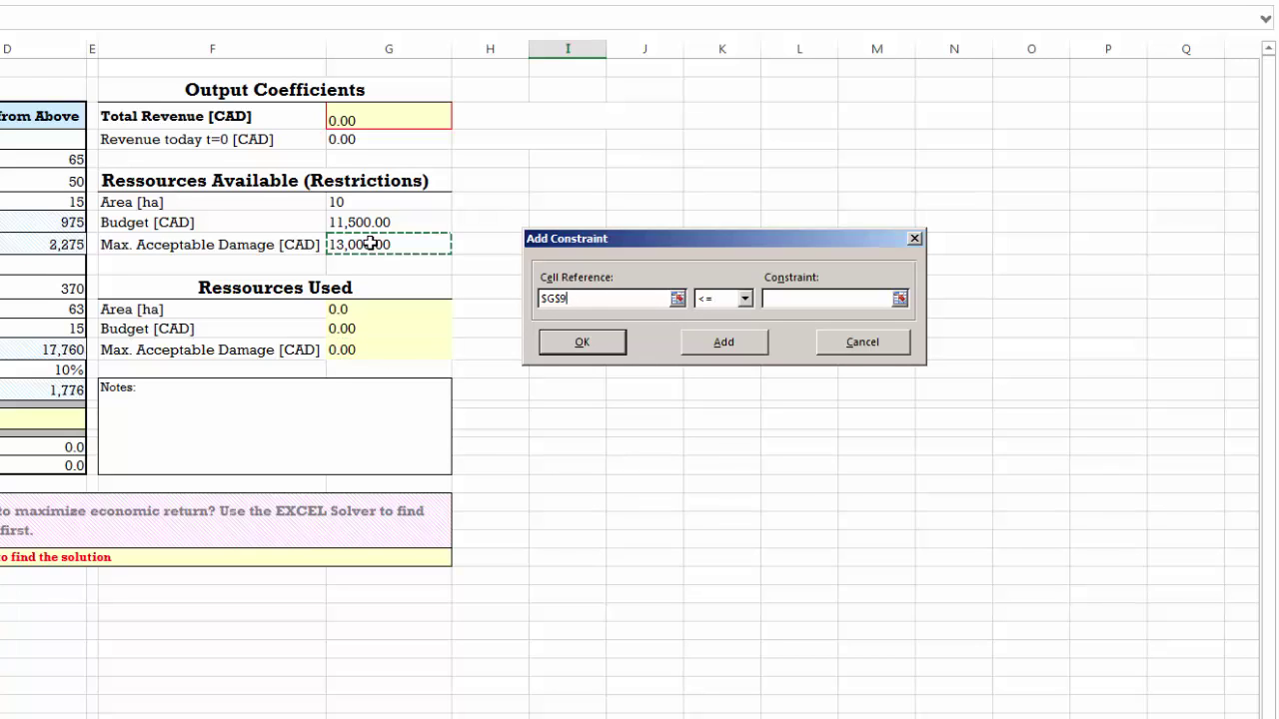
click(358, 348)
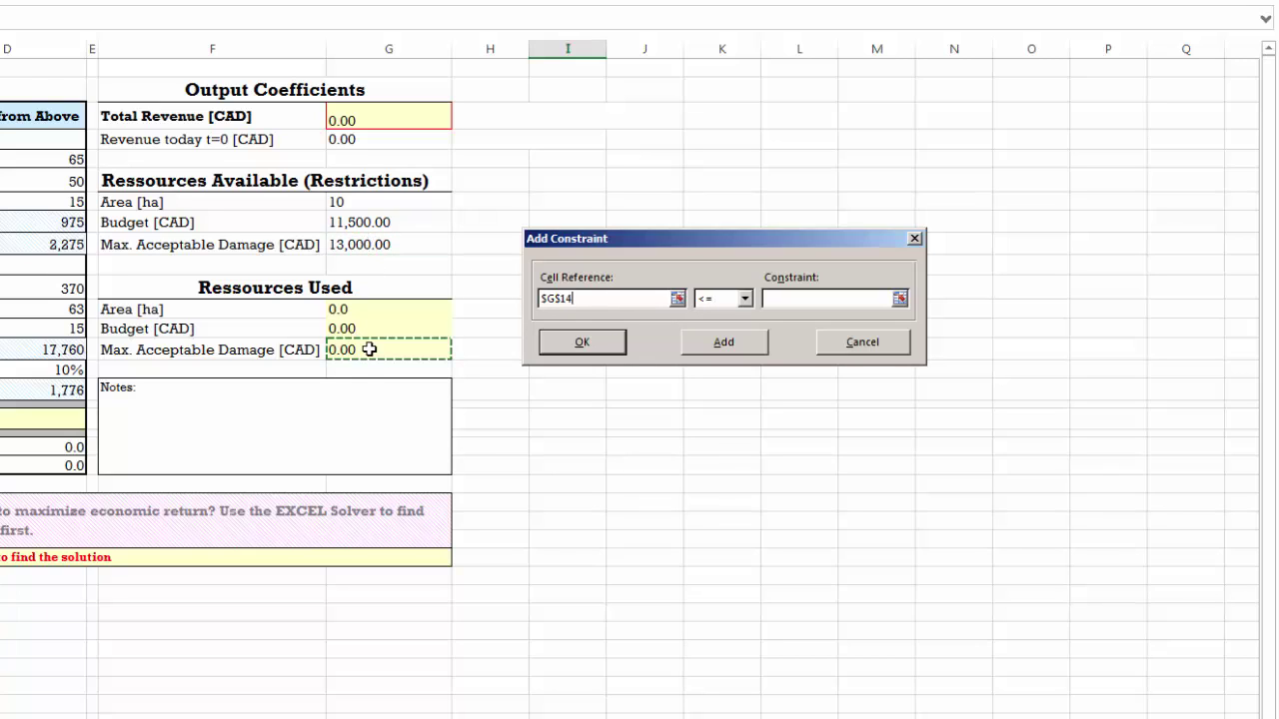
click(899, 297)
click(378, 245)
key(Return)
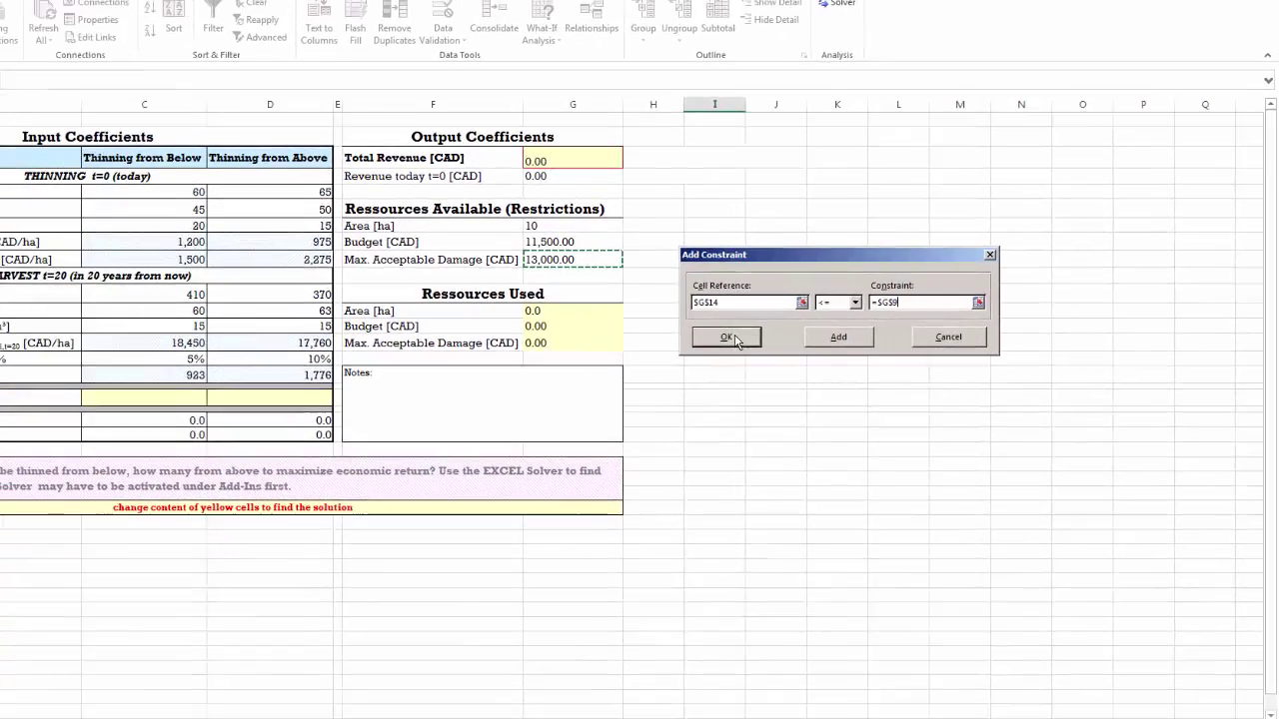
click(734, 339)
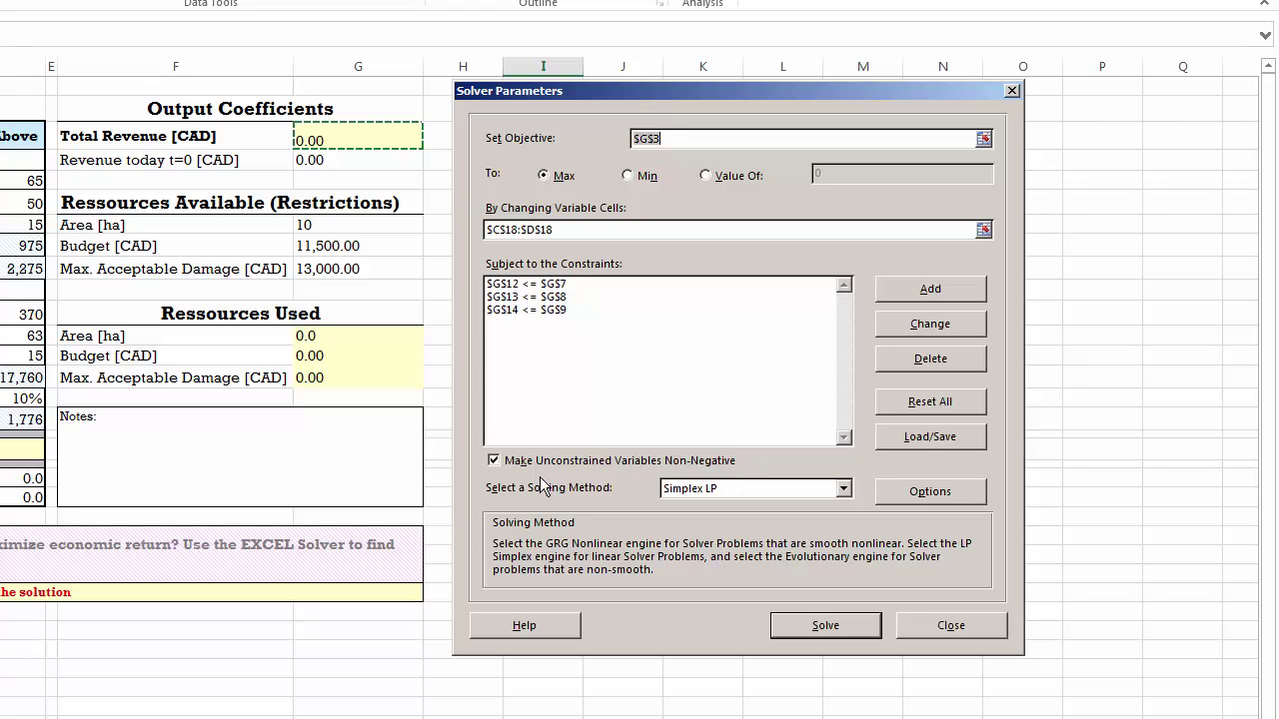
Choose Simplex LP as Solver's solving method
click(844, 490)
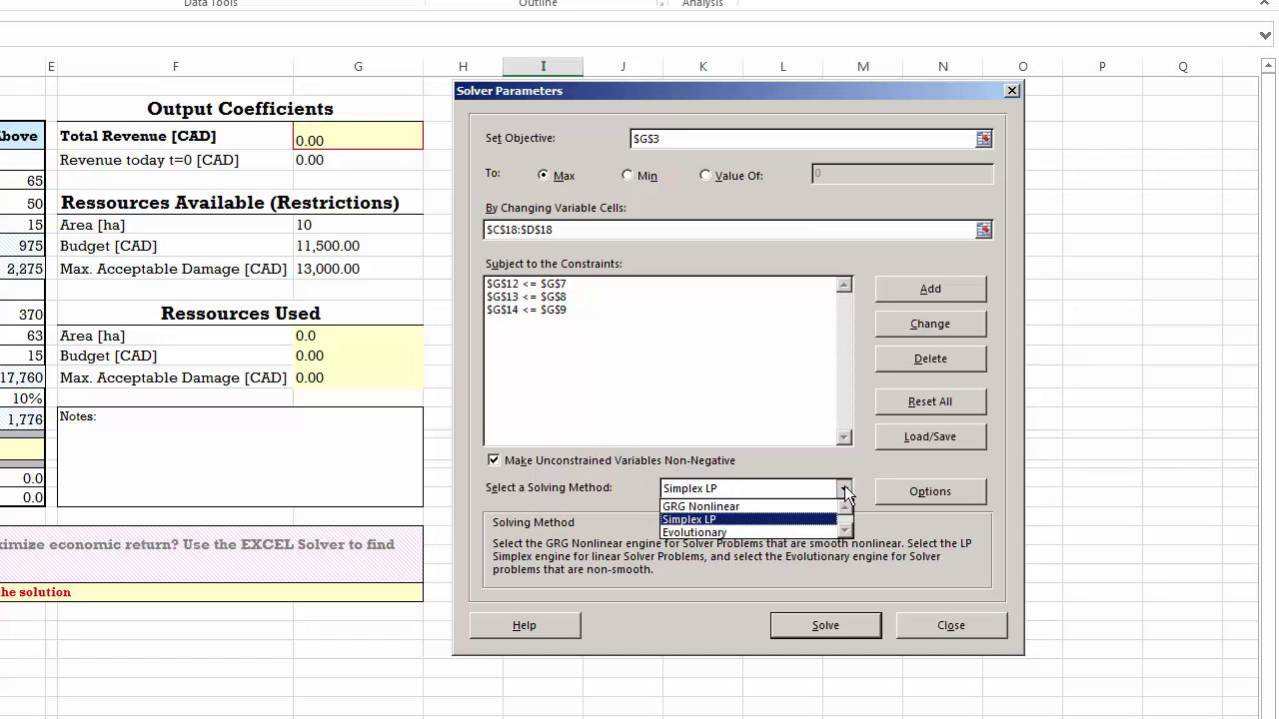
click(715, 520)
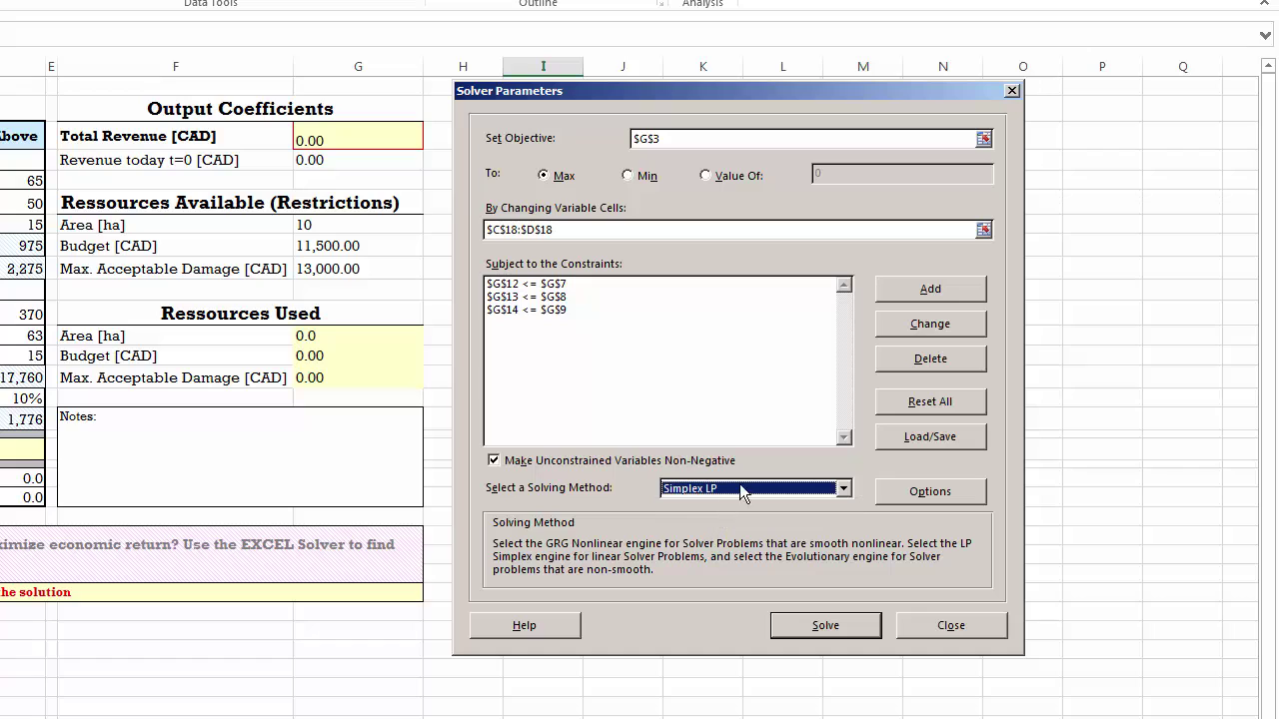